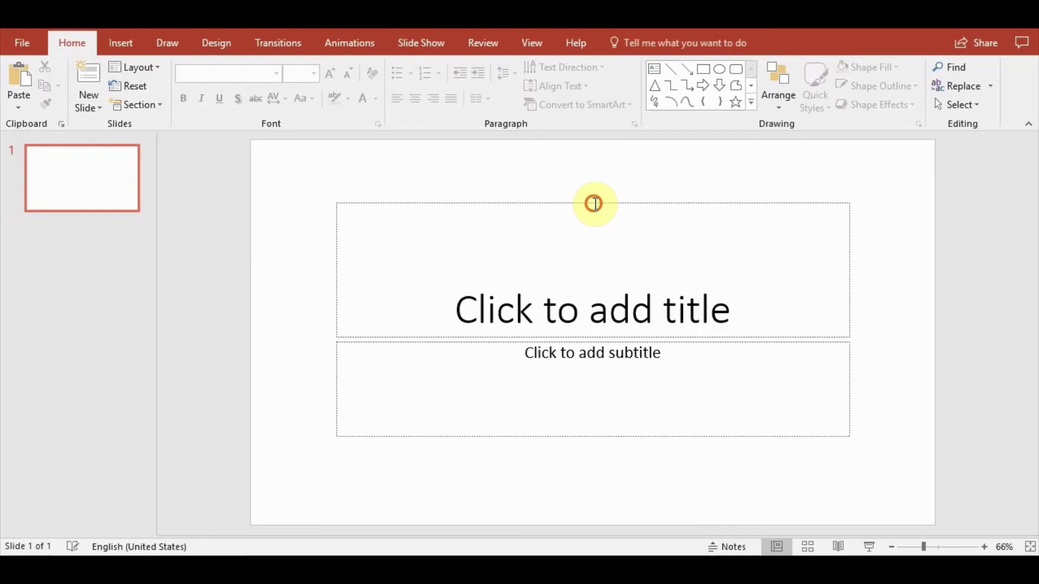
- Delete the title and subtitle placeholders to leave a blank slide
left_click(607, 206)
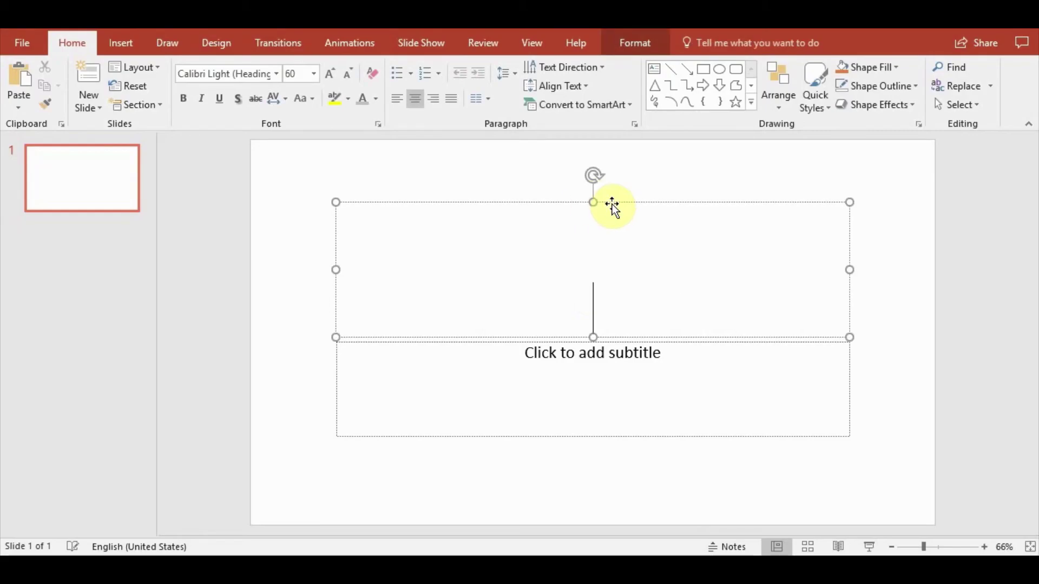
left_click(631, 437, "shift")
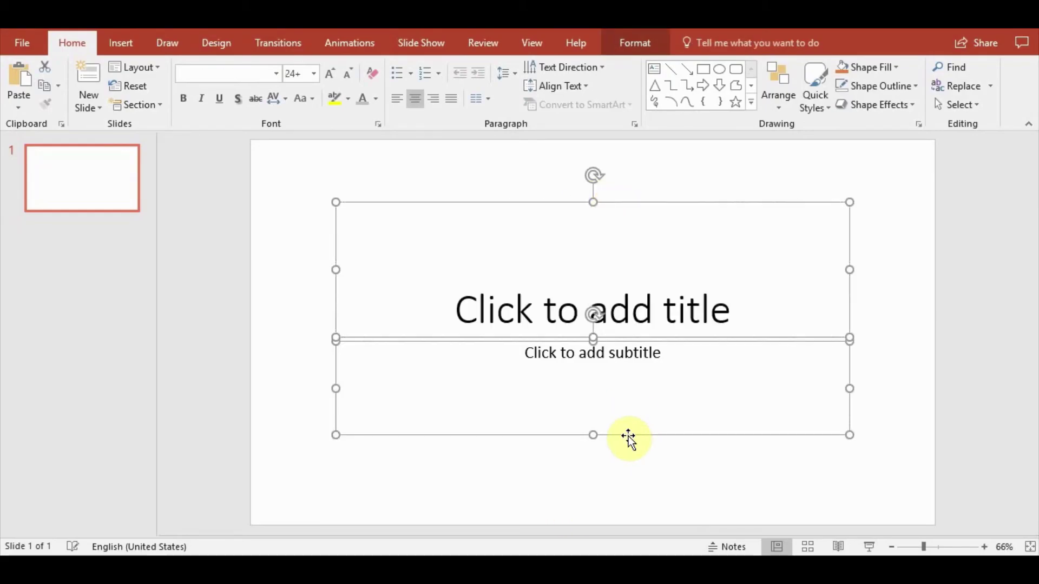
key("Delete")
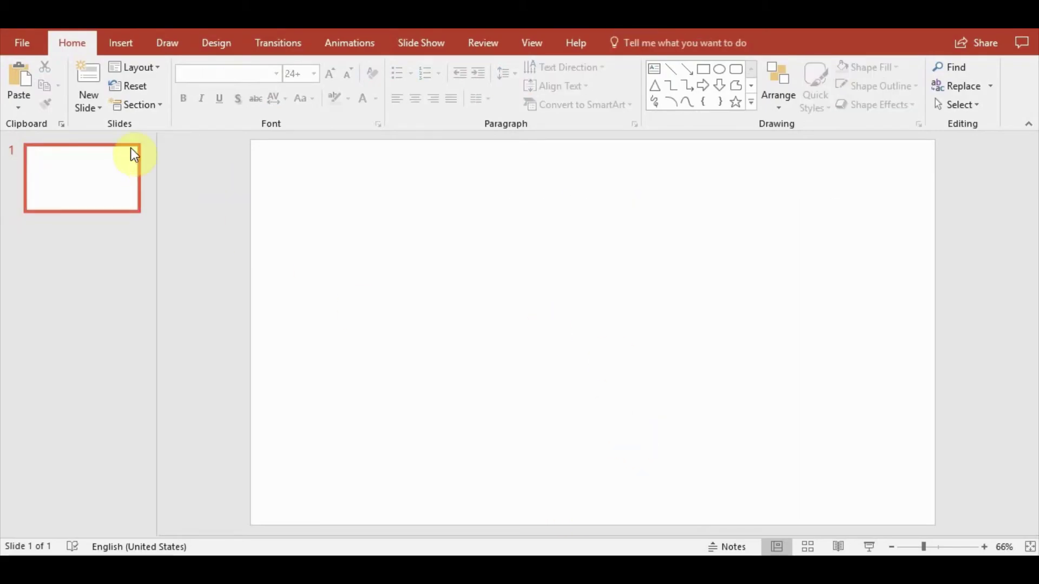
- Add a text box reading 'VISION' near the centre of the slide
left_click(114, 45)
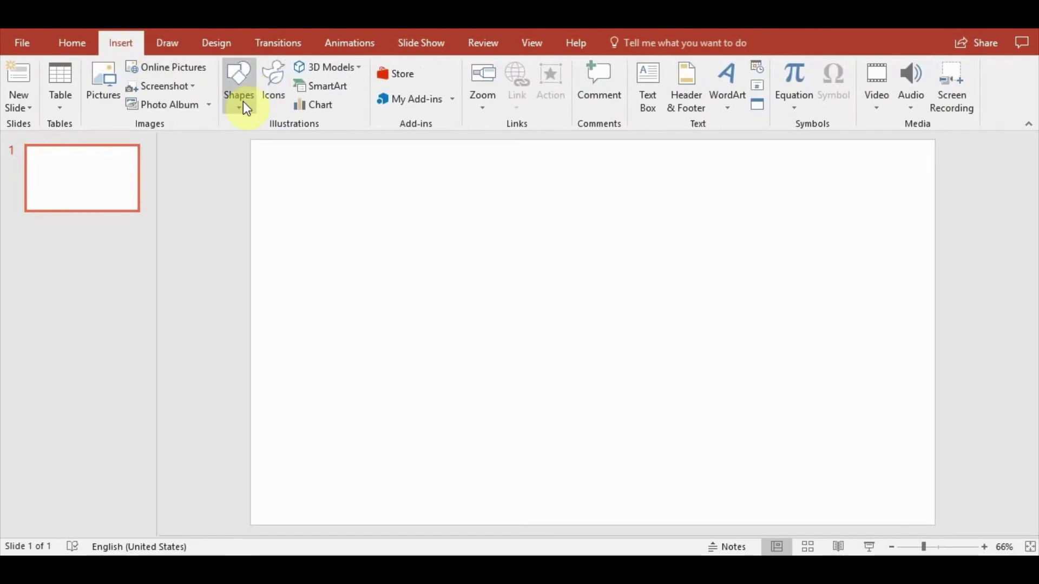
left_click(238, 106)
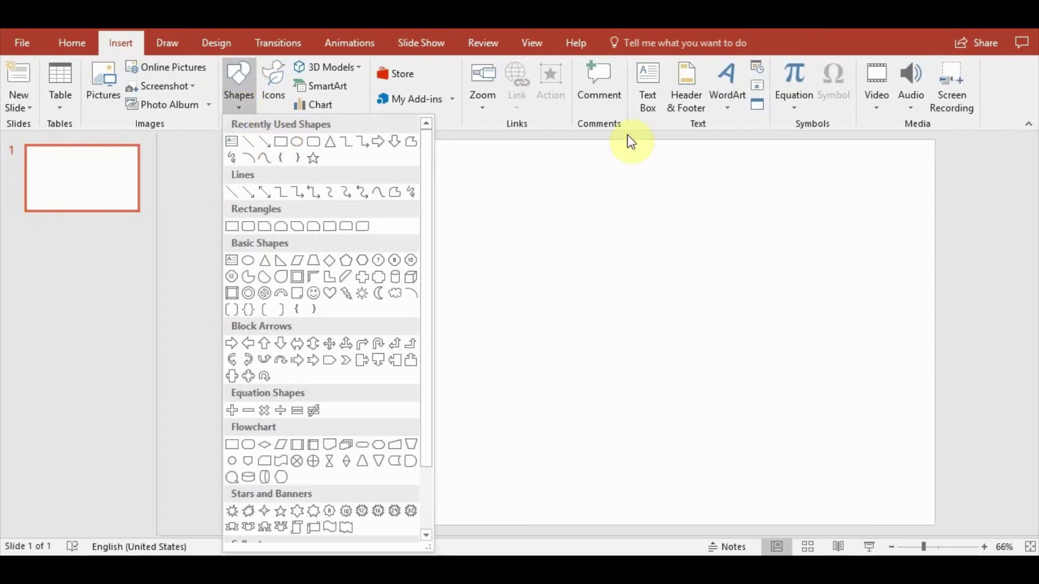
left_click(654, 105)
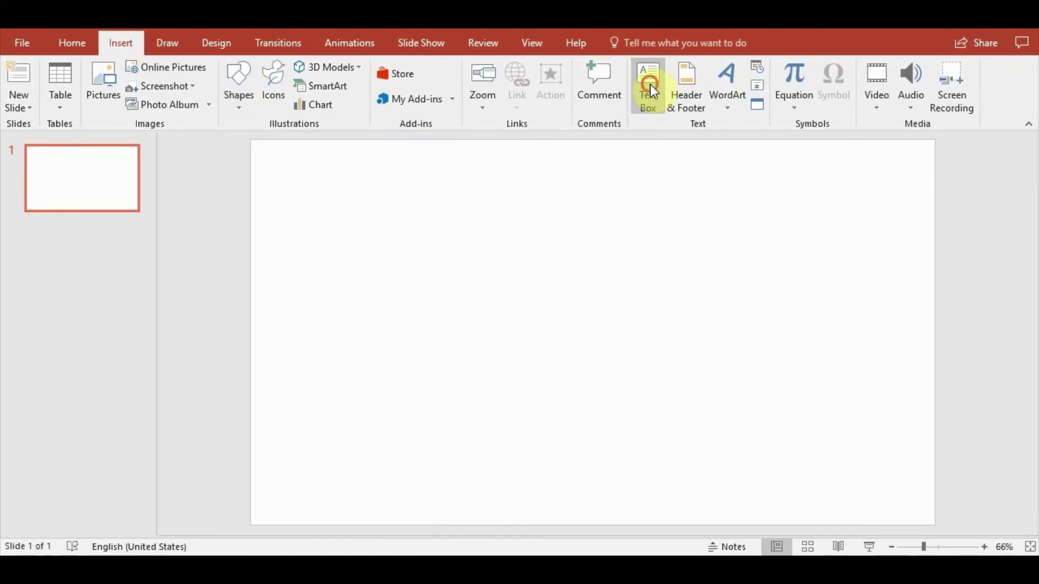
left_click(538, 317)
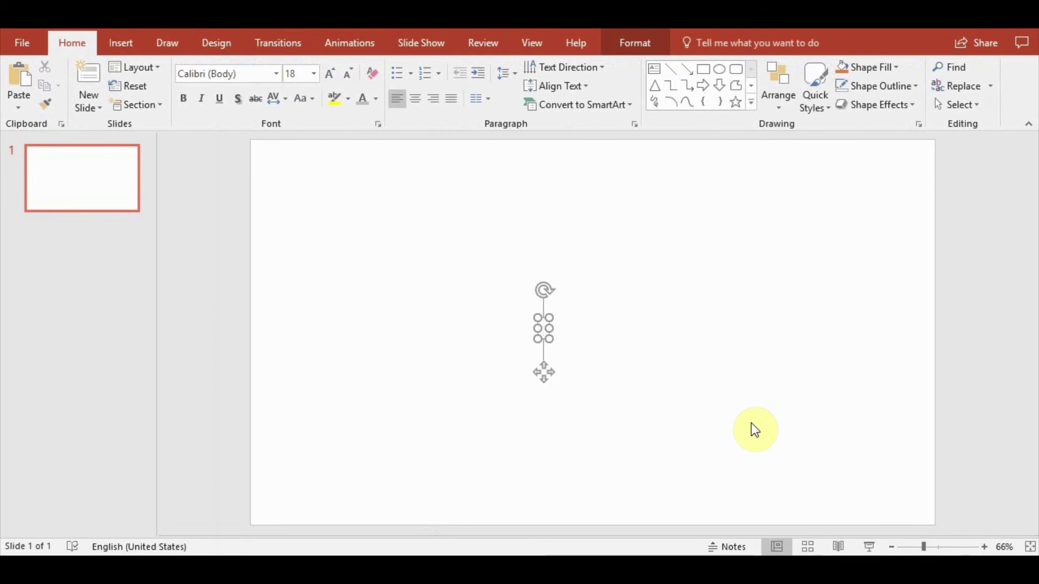
type("vi")
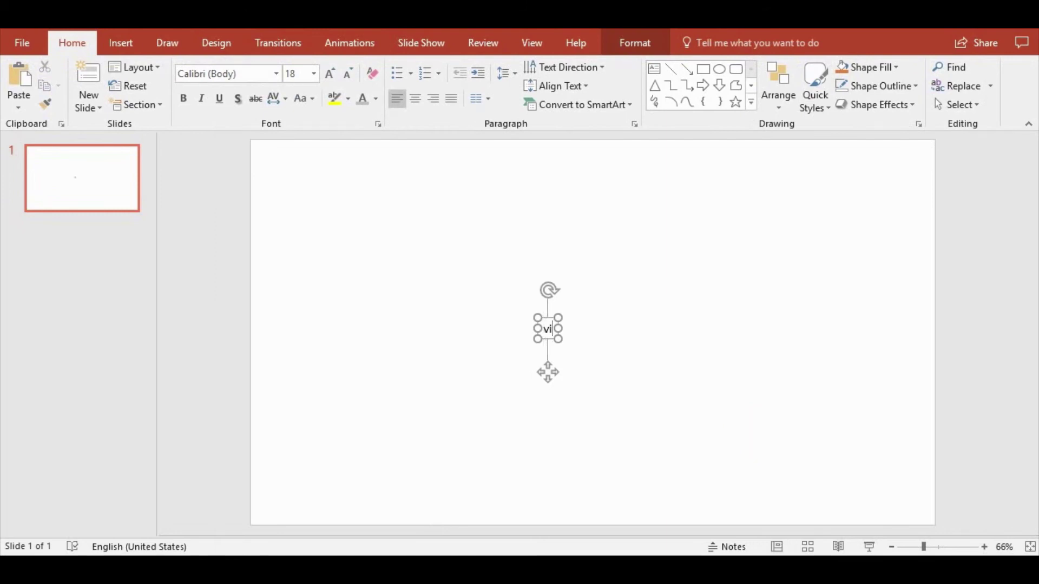
key("BackSpace")
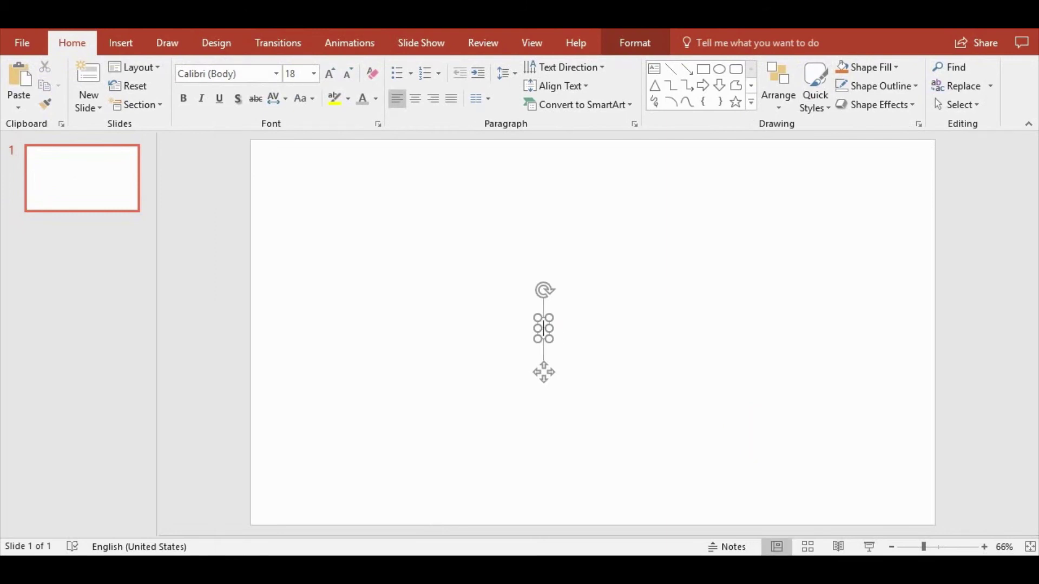
type("VISION")
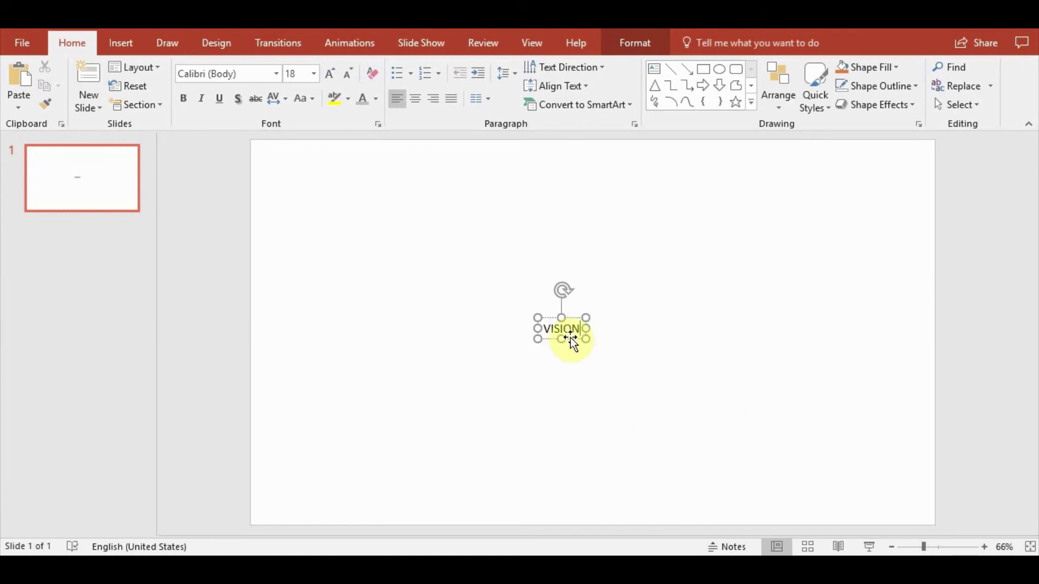
left_click_drag(571, 338, 602, 342)
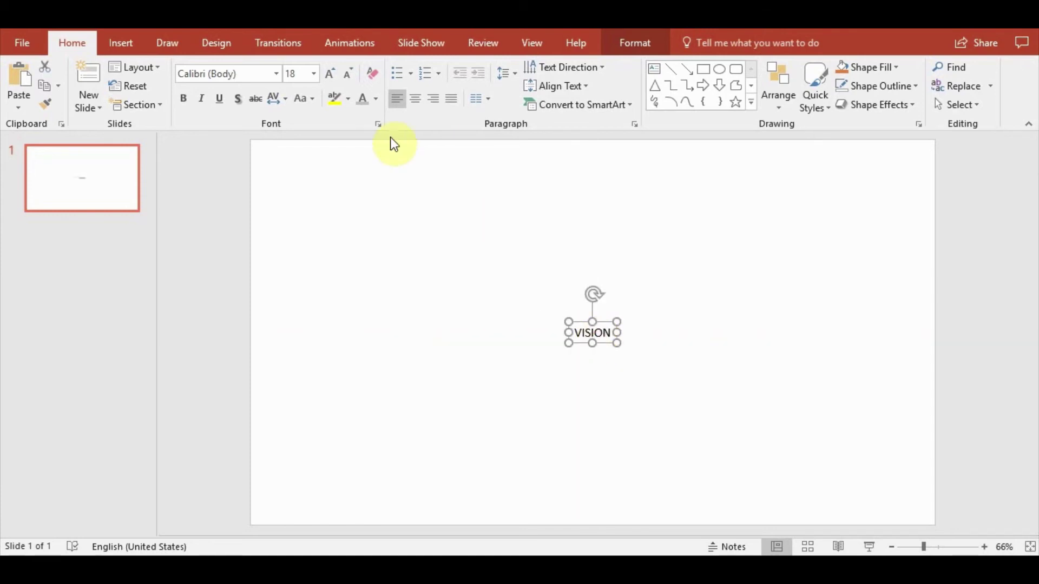
- Enlarge the VISION text to 96 pt
left_click(331, 79)
left_click(331, 79)
left_click(331, 79)
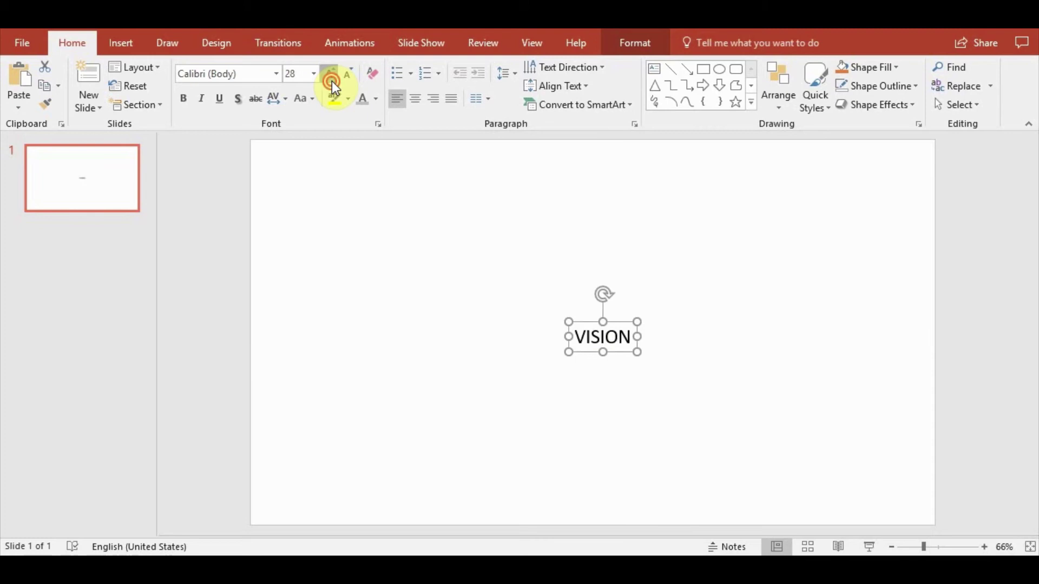
left_click(331, 81)
left_click(332, 81)
left_click(332, 82)
left_click(333, 81)
left_click(332, 81)
left_click(331, 81)
left_click(331, 82)
left_click(331, 83)
left_click(331, 83)
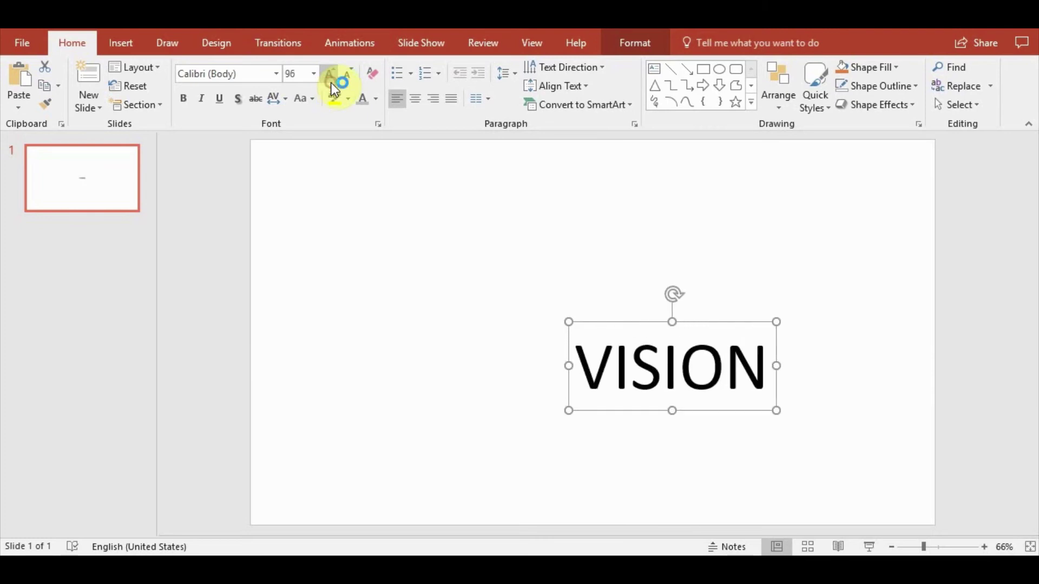
- Apply the Lato Black font to VISION and move it toward the slide centre
left_click(277, 73)
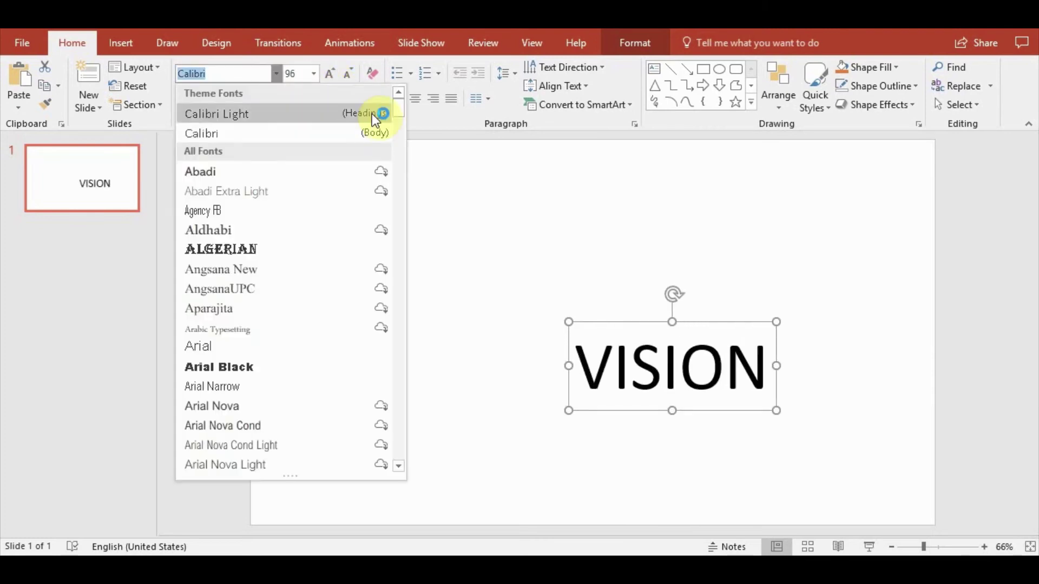
left_click(401, 118)
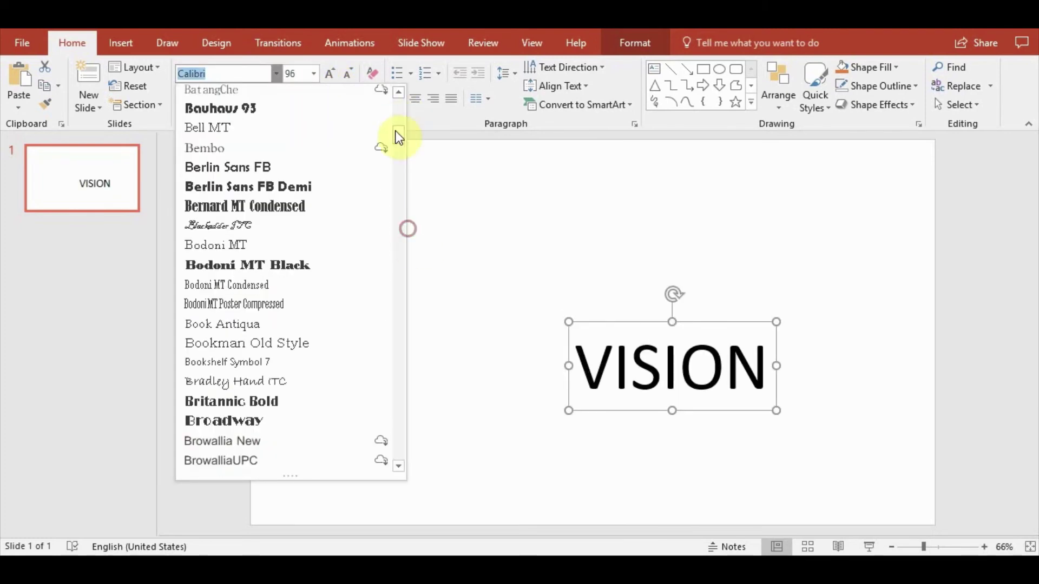
left_click_drag(398, 132, 410, 273)
left_click(292, 180)
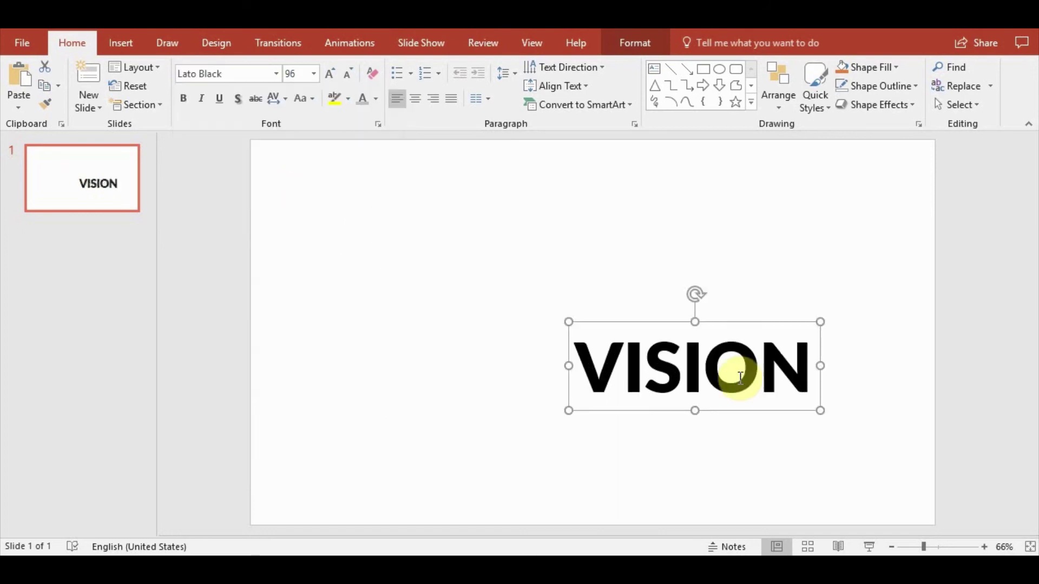
mouse_move(669, 317)
left_mouse_down()
mouse_move(571, 246)
mouse_move(571, 233)
left_mouse_up()
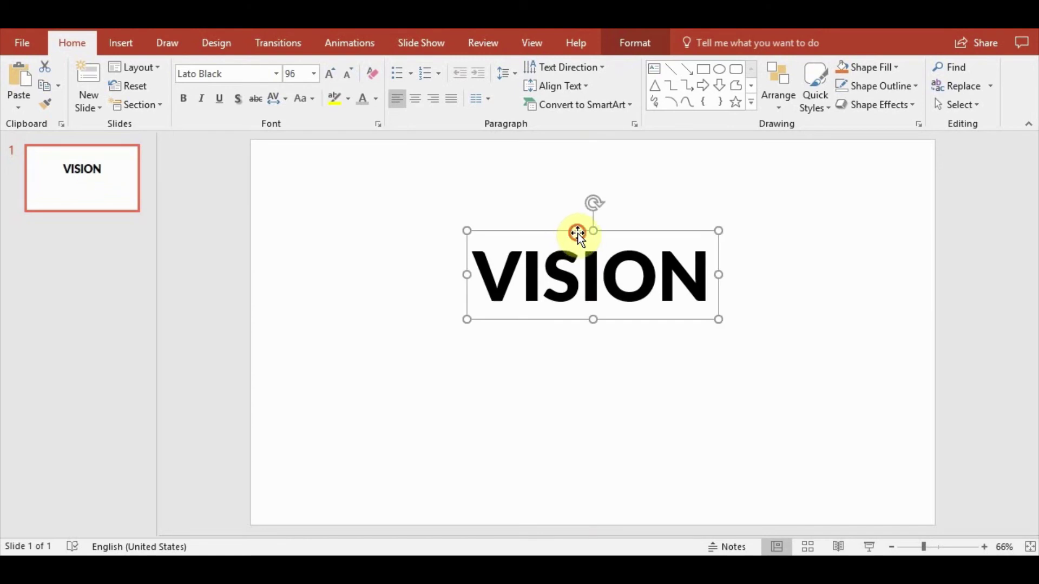
- Enlarge VISION to 166 pt and centre it horizontally near the top of the slide
left_click(328, 74)
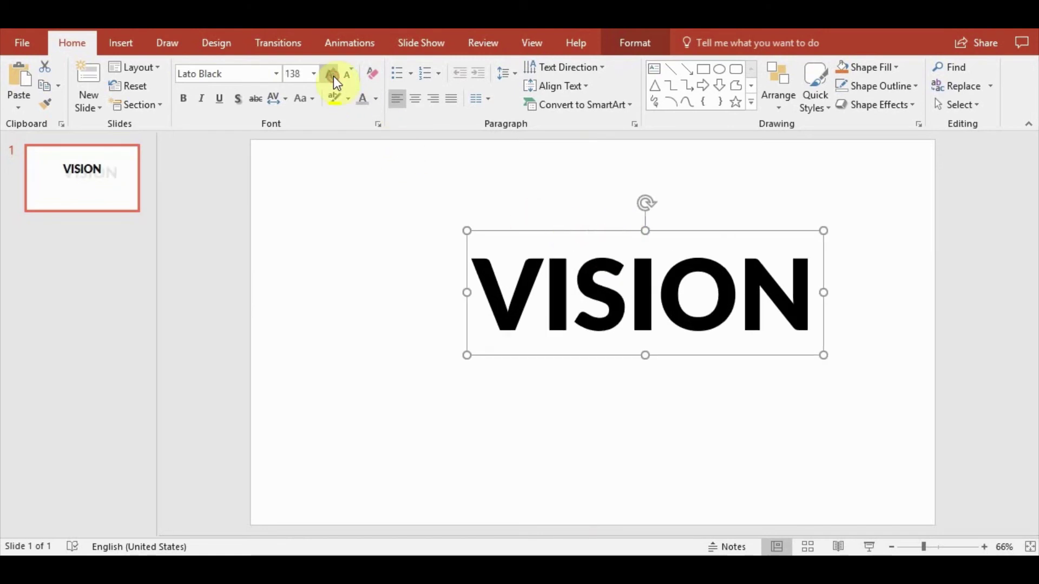
left_click(334, 76)
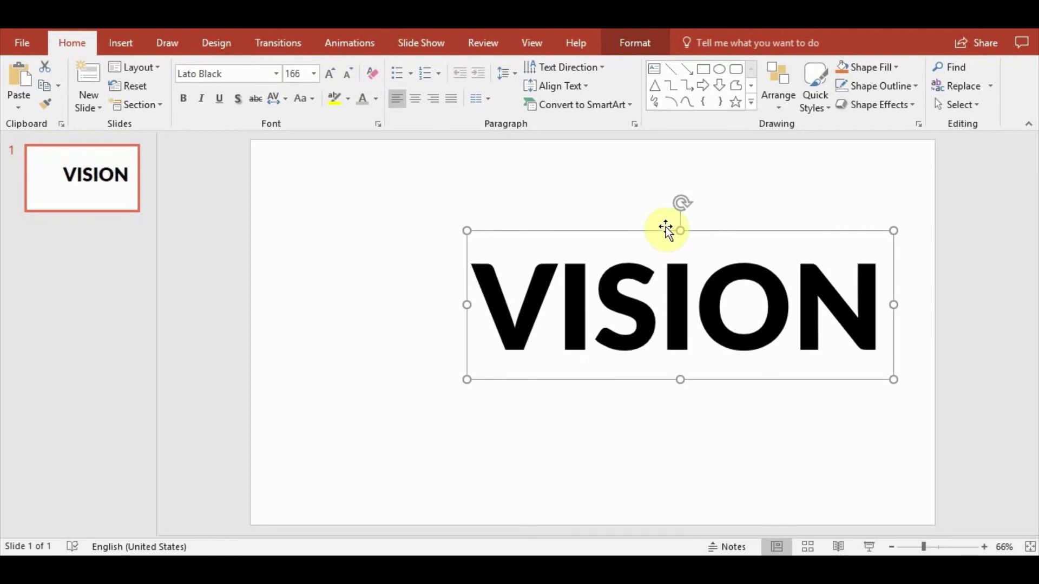
mouse_move(654, 230)
left_mouse_down()
mouse_move(565, 216)
mouse_move(564, 200)
left_mouse_up()
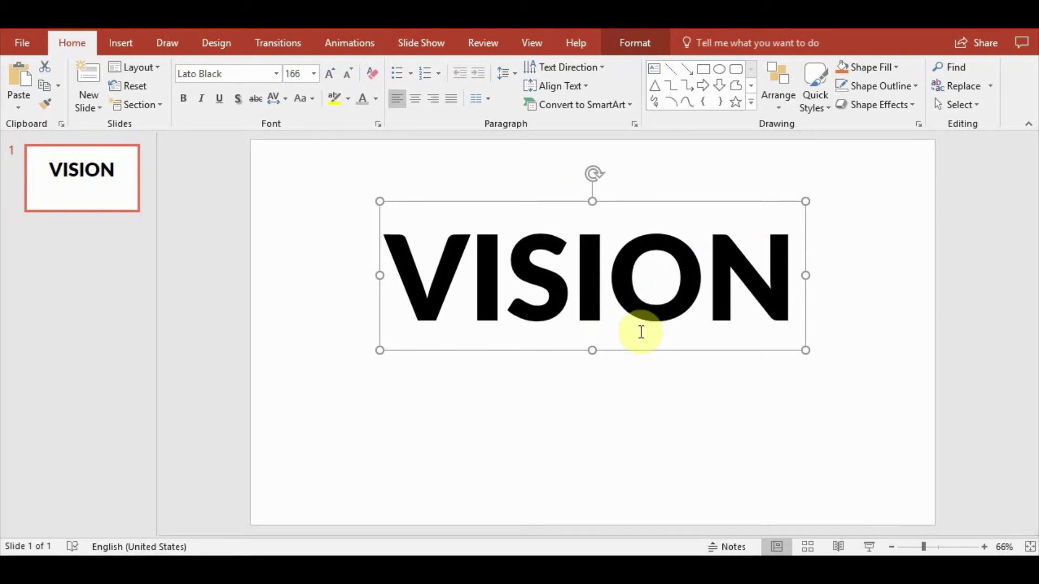
left_click(631, 383)
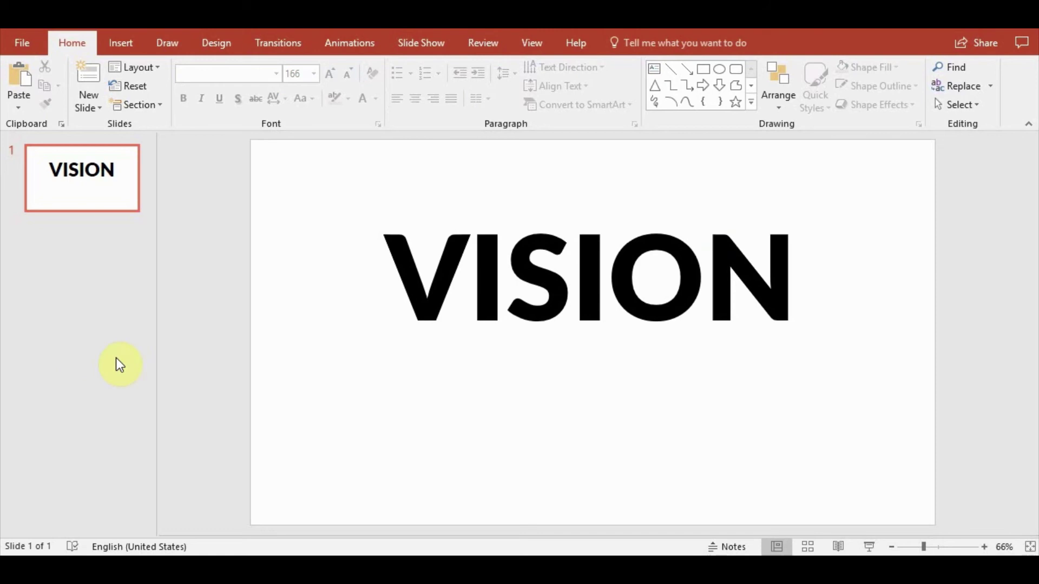
- Draw a small rectangle just below the VISION text
left_click(142, 48)
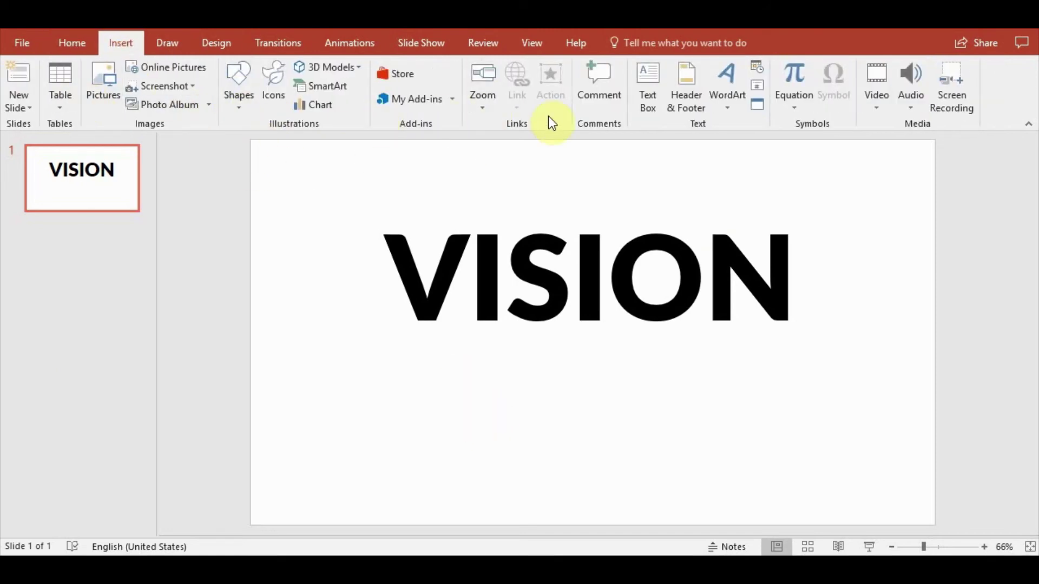
left_click(234, 101)
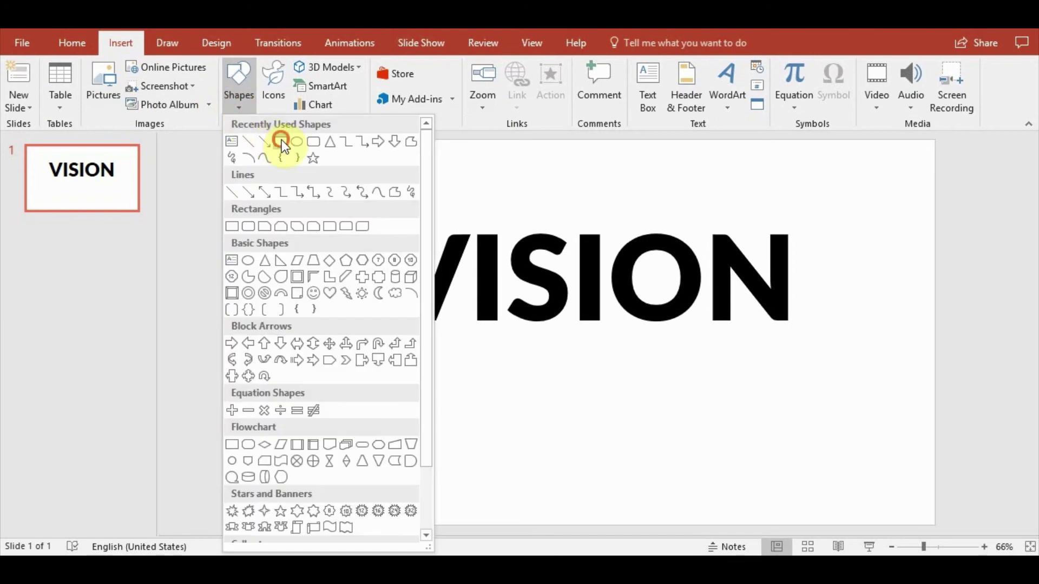
left_click(282, 140)
left_click_drag(499, 388, 627, 435)
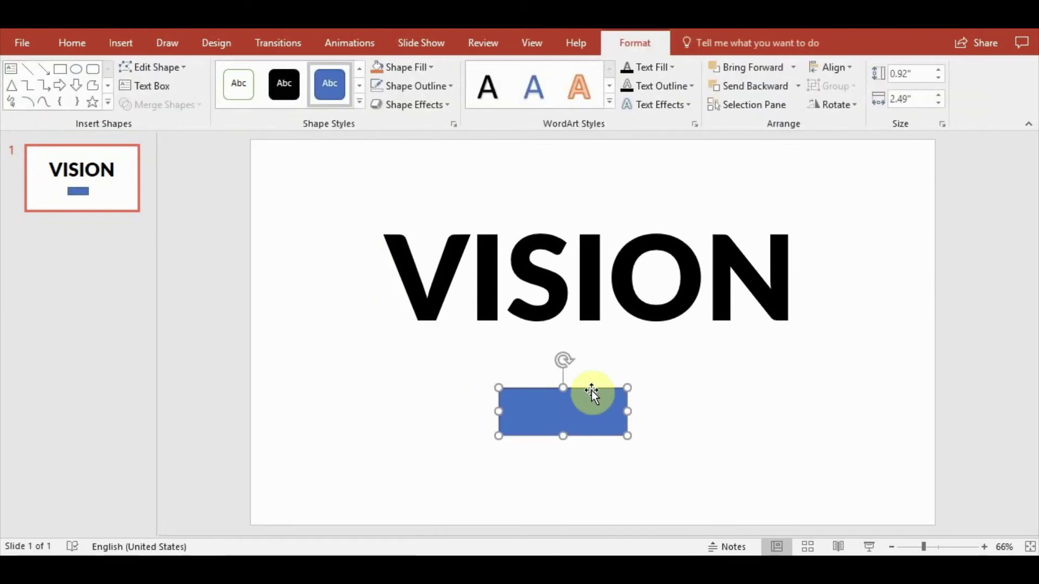
left_click_drag(588, 403, 590, 371)
- Combine VISION and the rectangle with Merge Shapes > Subtract into one blue shape
left_click(595, 284, "shift")
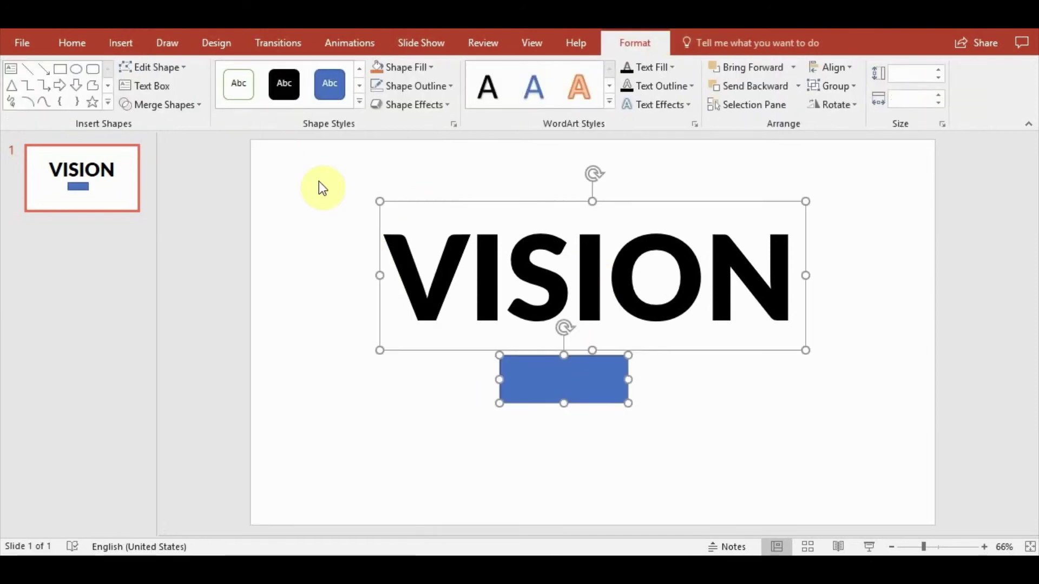
left_click(171, 107)
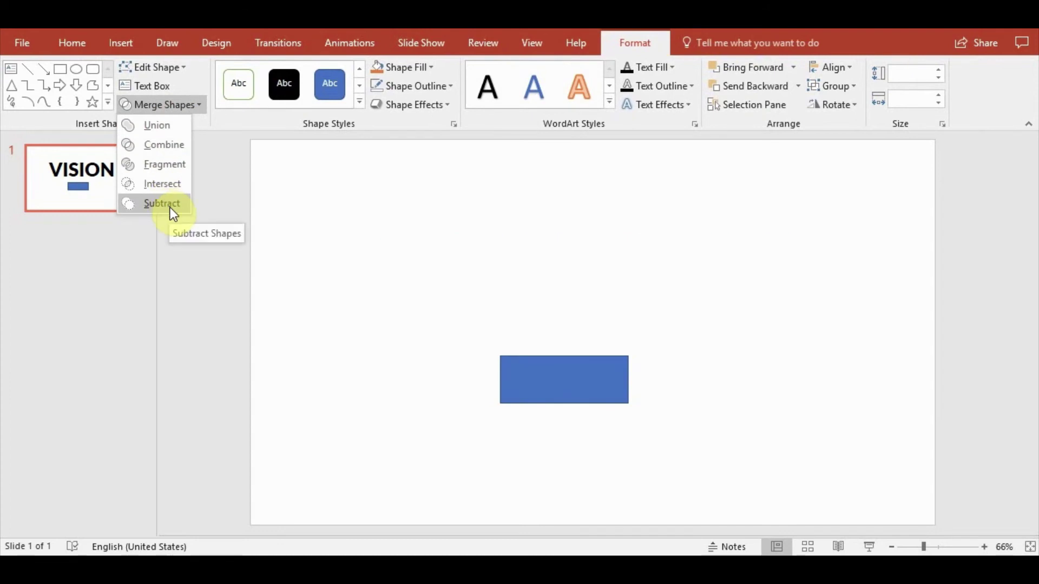
left_click(157, 125)
left_click(298, 392)
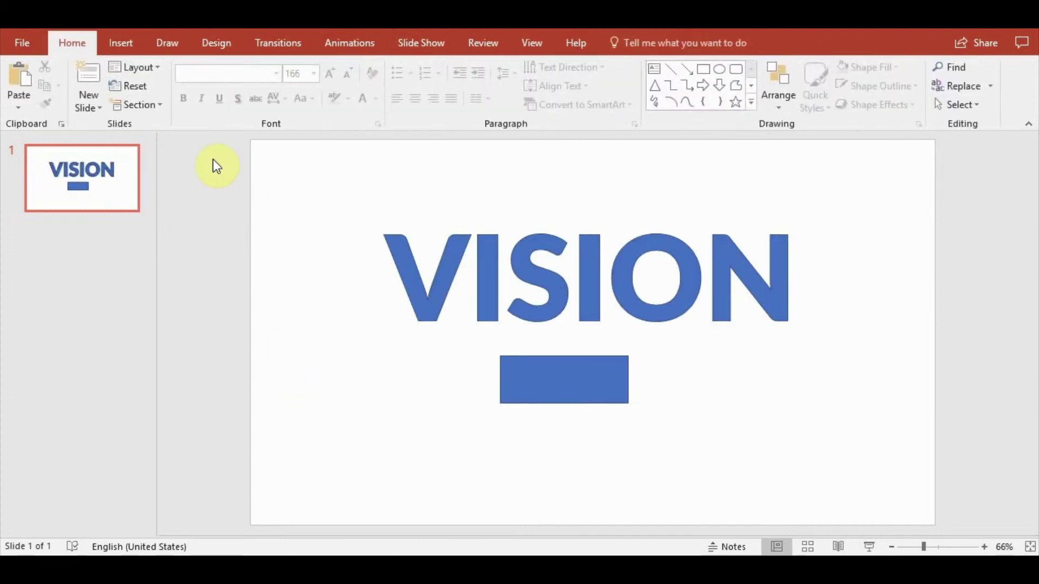
- Pick the Rectangle shape again to draw another rectangle
left_click(119, 49)
left_click(237, 100)
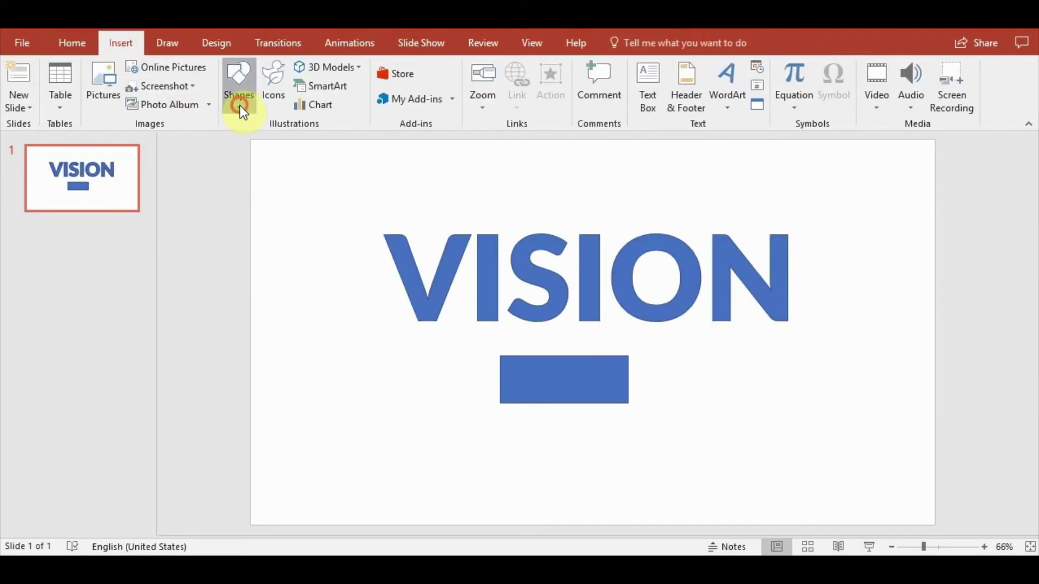
left_click(279, 142)
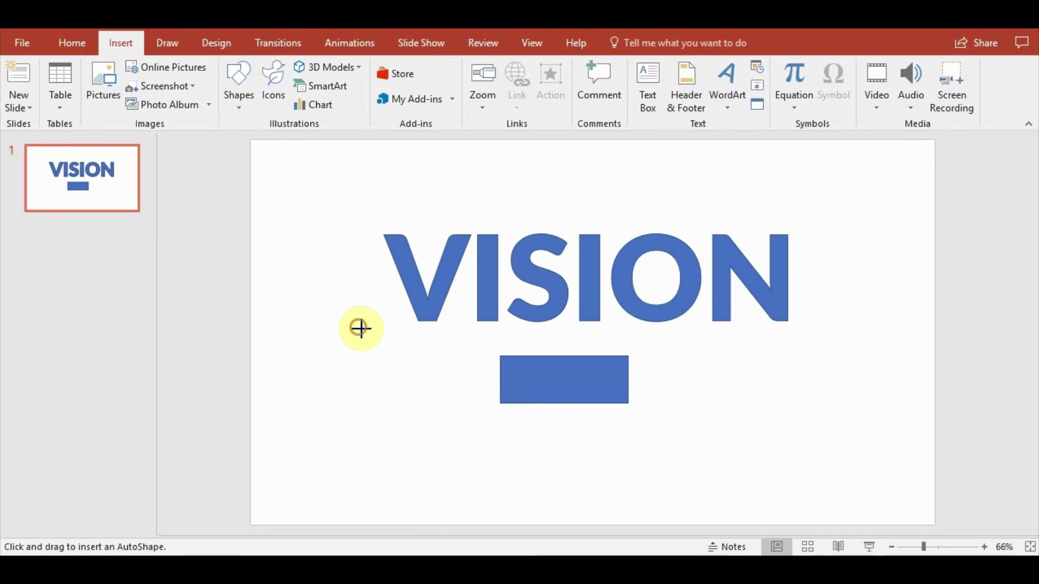
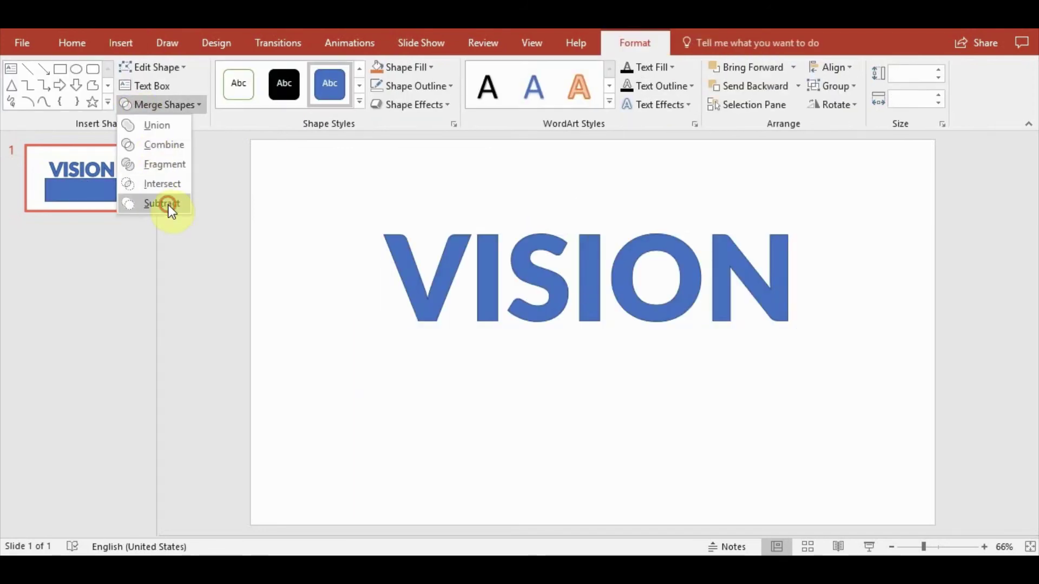
- Subtract the rectangle from the VISION text and remove the remaining shape's outline
left_click(168, 205)
left_click(439, 85)
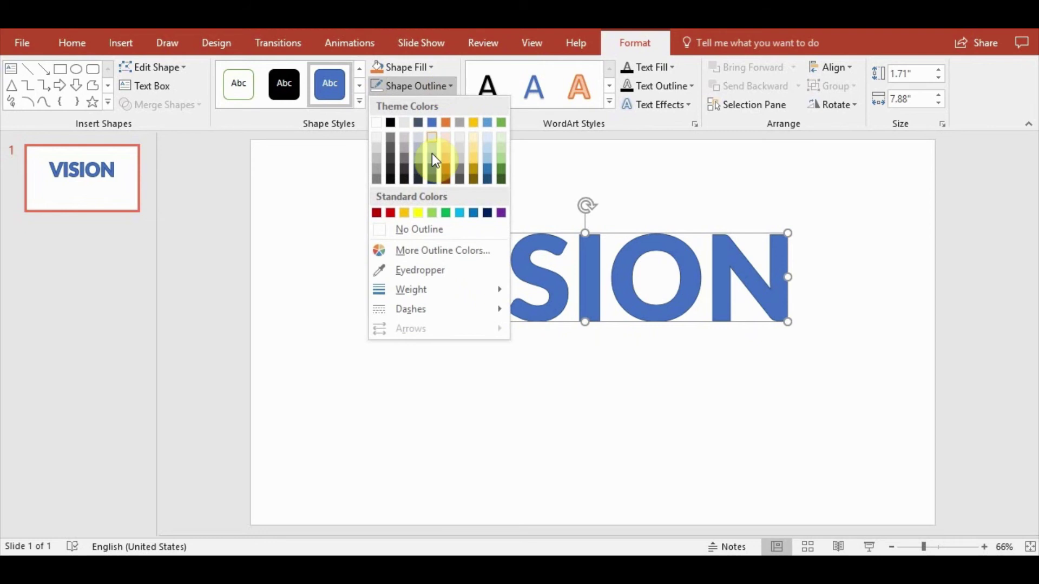
left_click(429, 231)
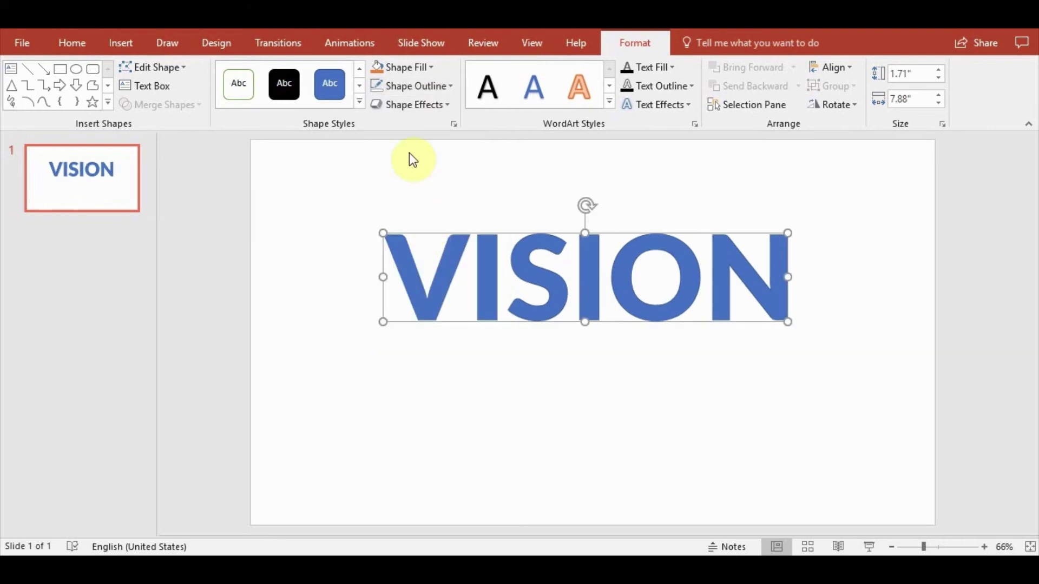
left_click(433, 66)
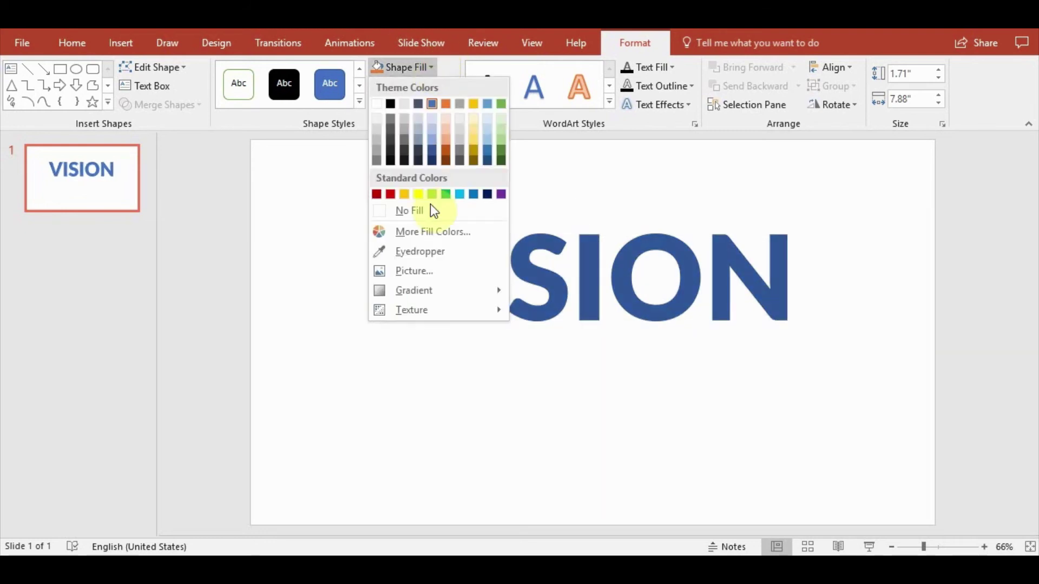
- Fill the VISION letters with the architecture-big-ben-blur-635609 photo from file
left_click(431, 269)
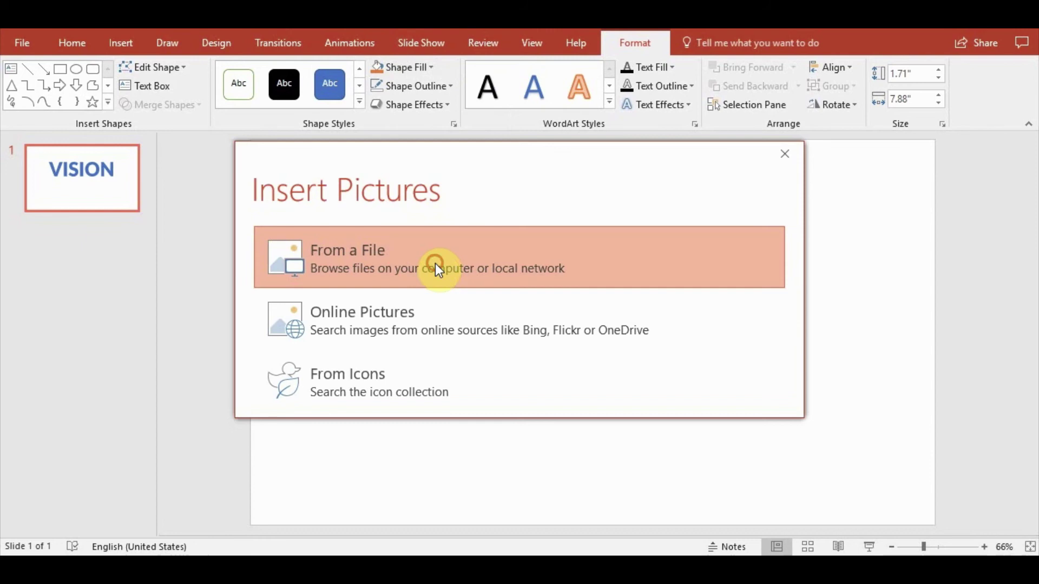
left_click(435, 264)
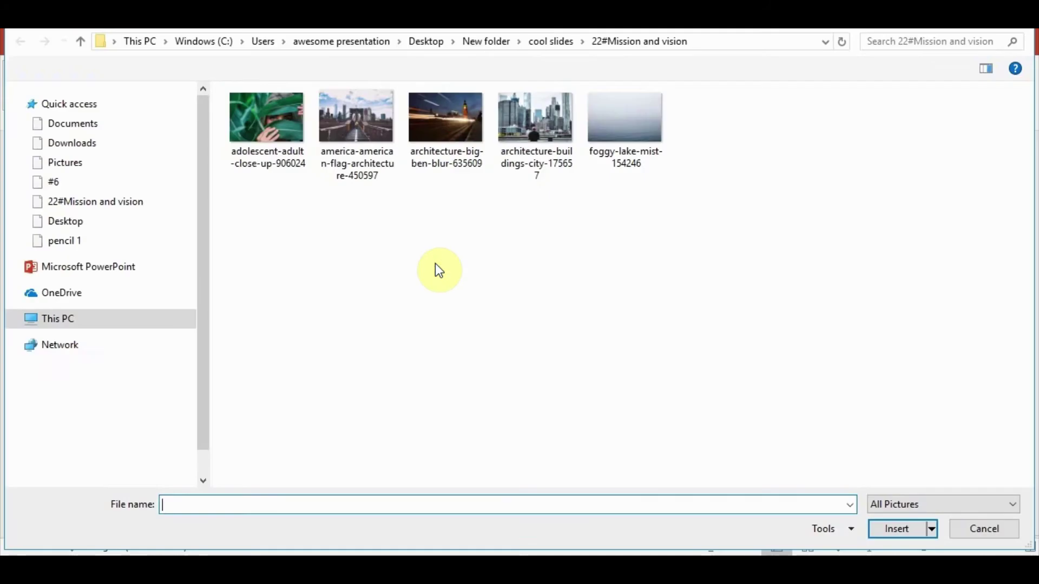
double_click(449, 131)
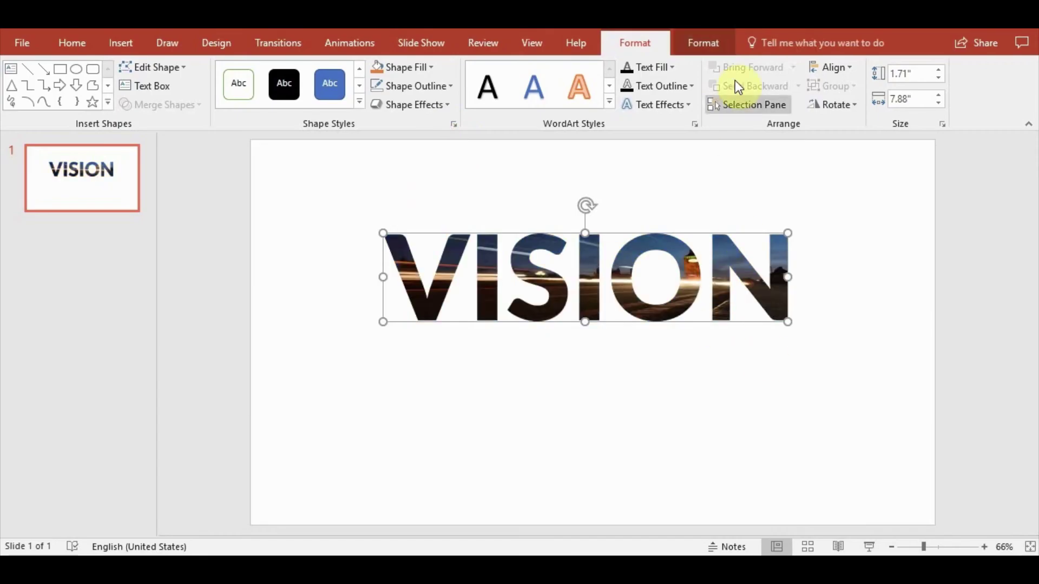
left_click(715, 53)
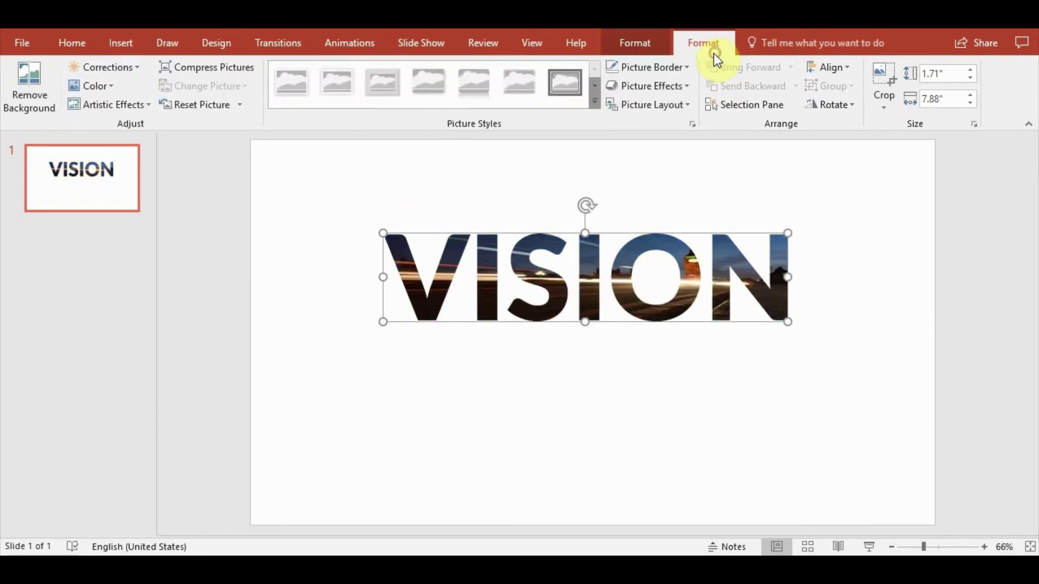
- Crop the photo to Fill, enlarge it, and shift it so Big Ben shows through the N
left_click(884, 95)
left_click(919, 185)
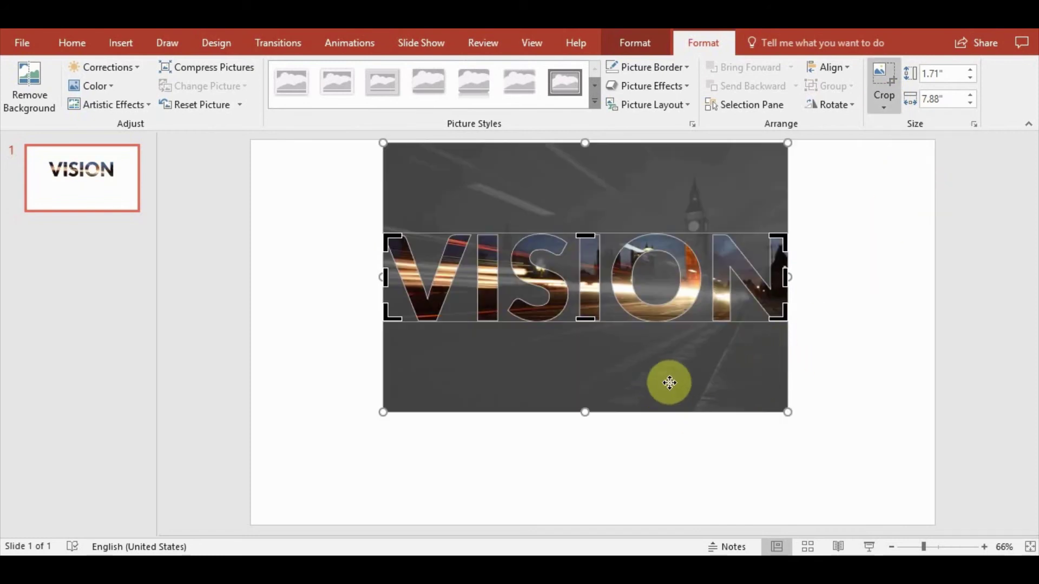
left_click_drag(787, 412, 824, 453)
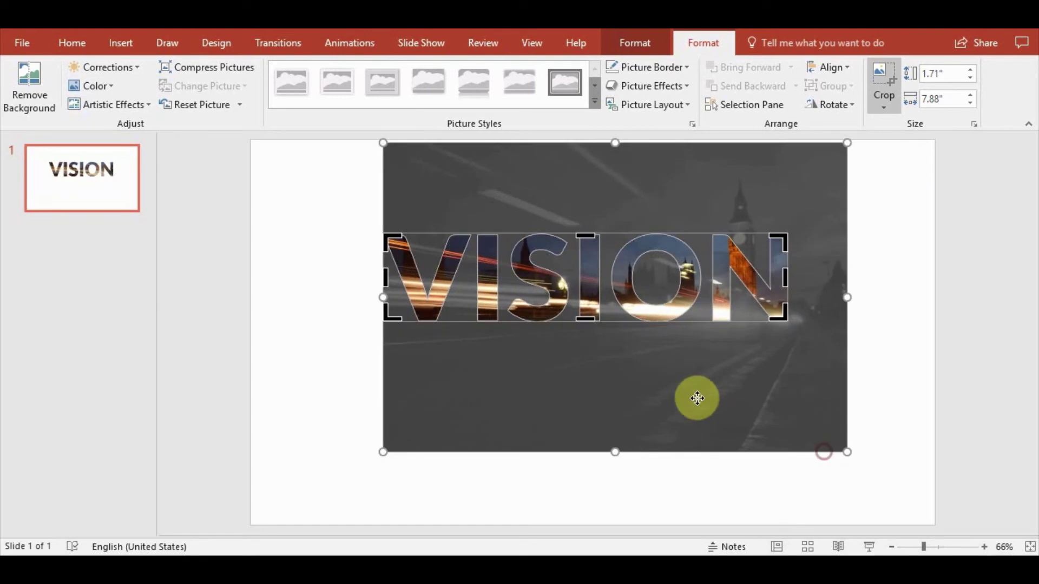
left_click(840, 451)
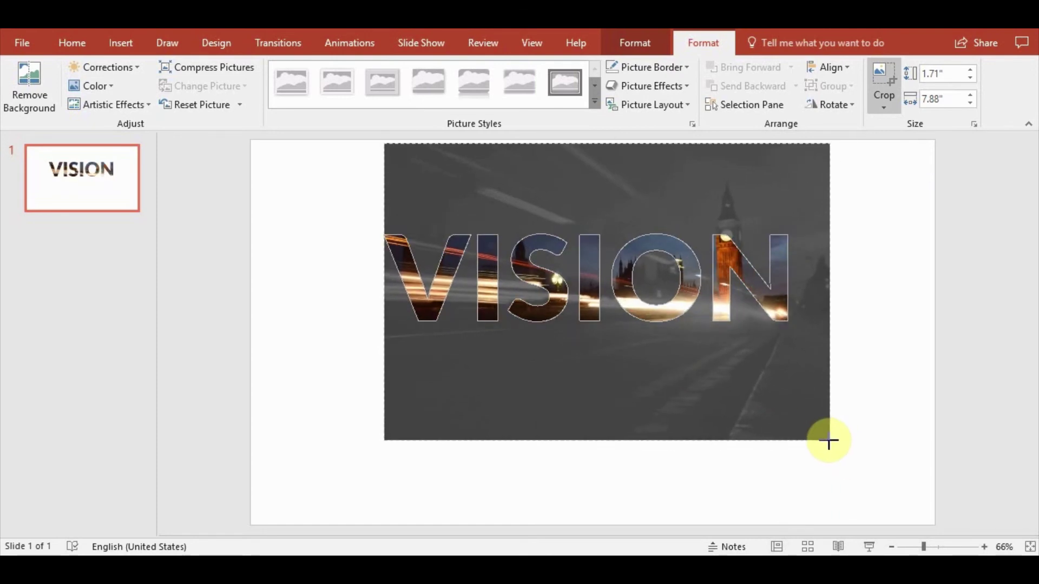
left_click_drag(740, 394, 750, 413)
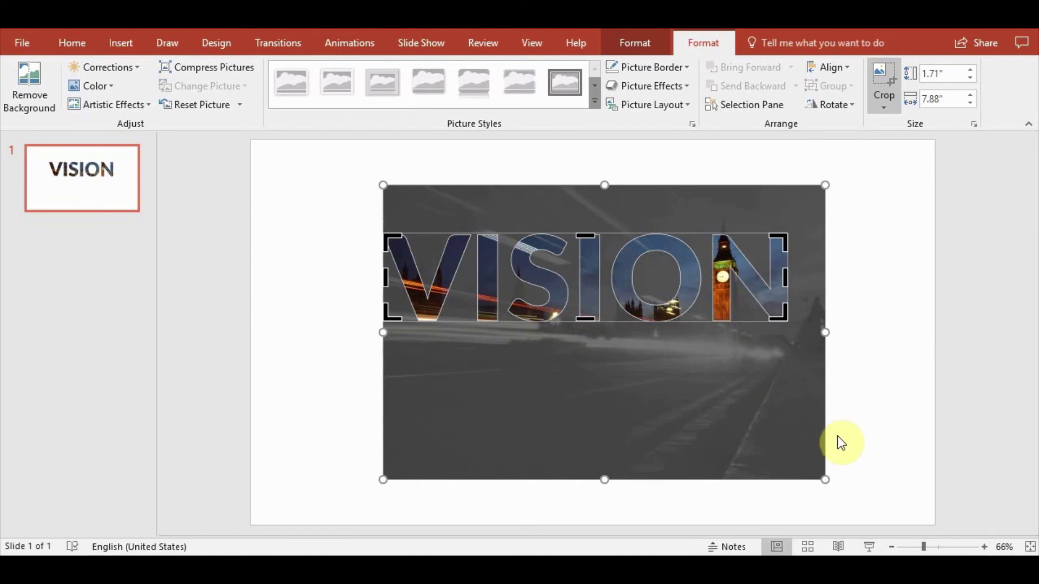
left_click(852, 430)
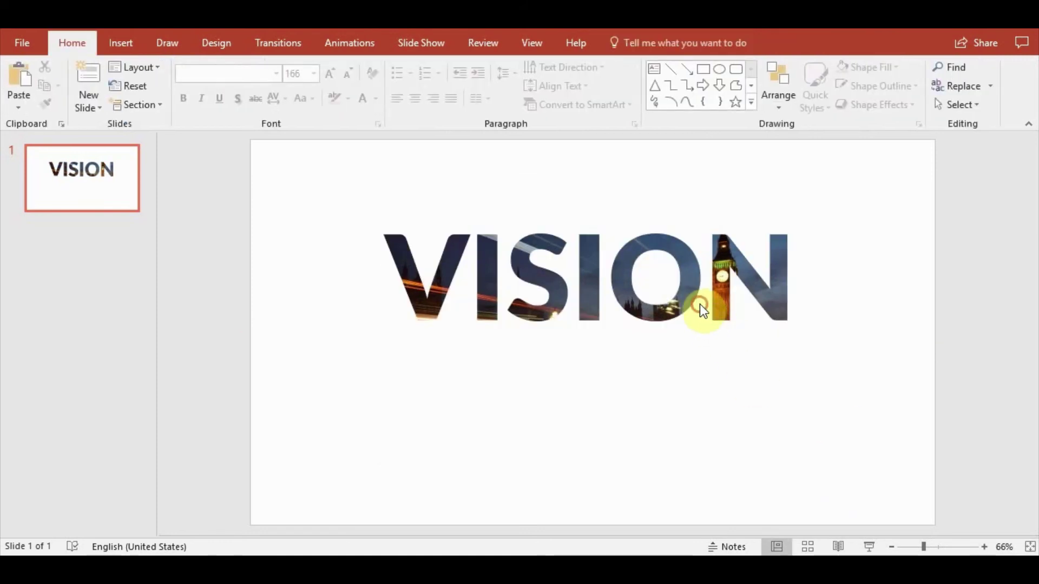
double_click(692, 292)
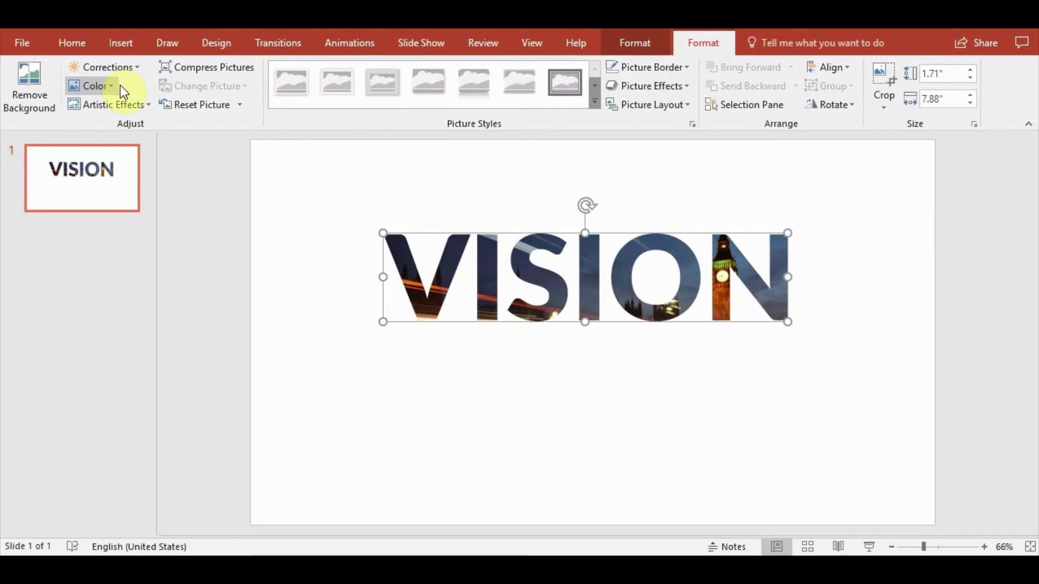
- Make the VISION photo grayscale and apply a brighter, lower-contrast correction preset
left_click(112, 86)
key("Escape")
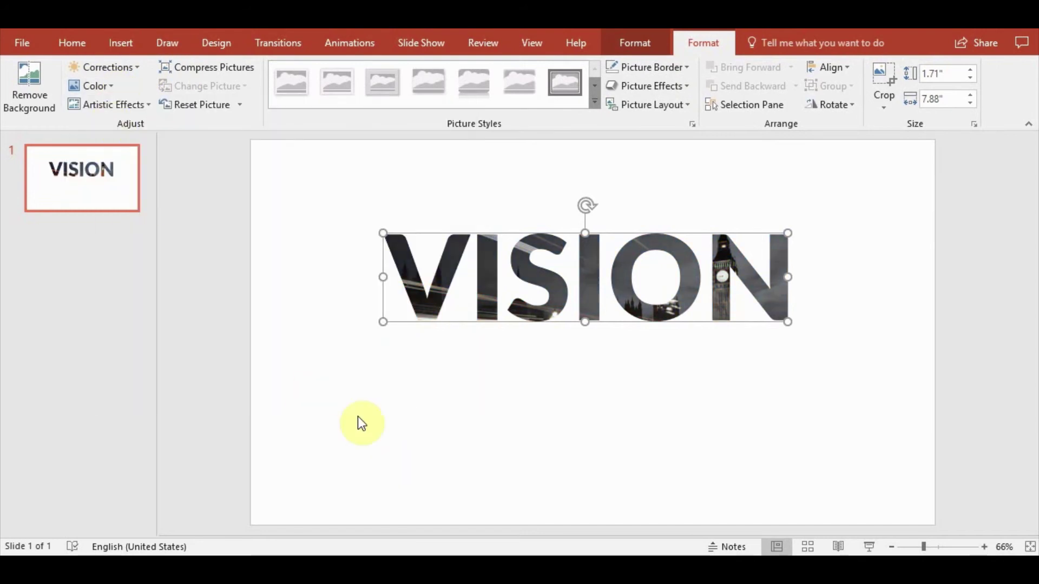
left_click(135, 67)
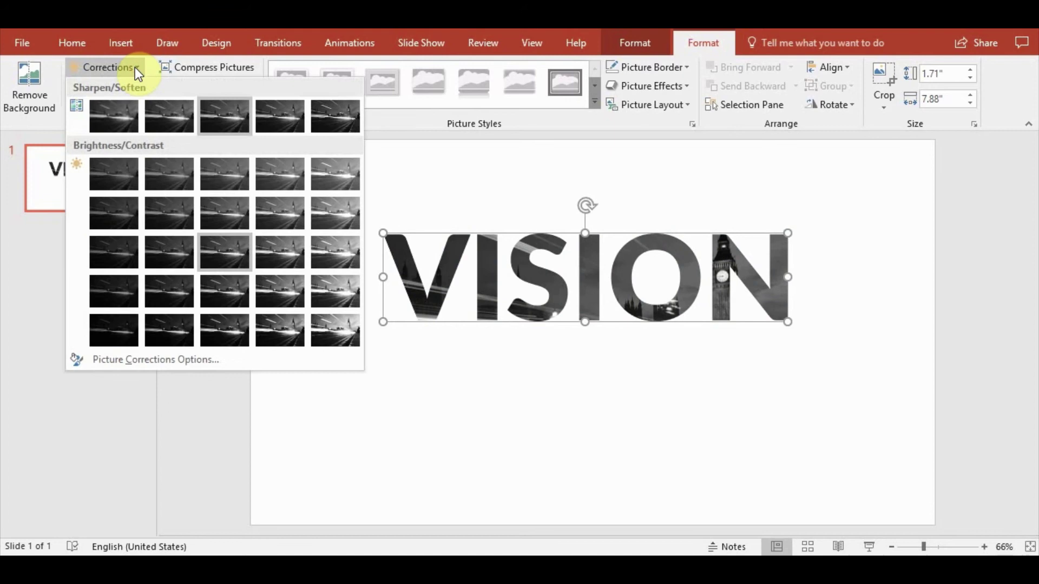
left_click(226, 171)
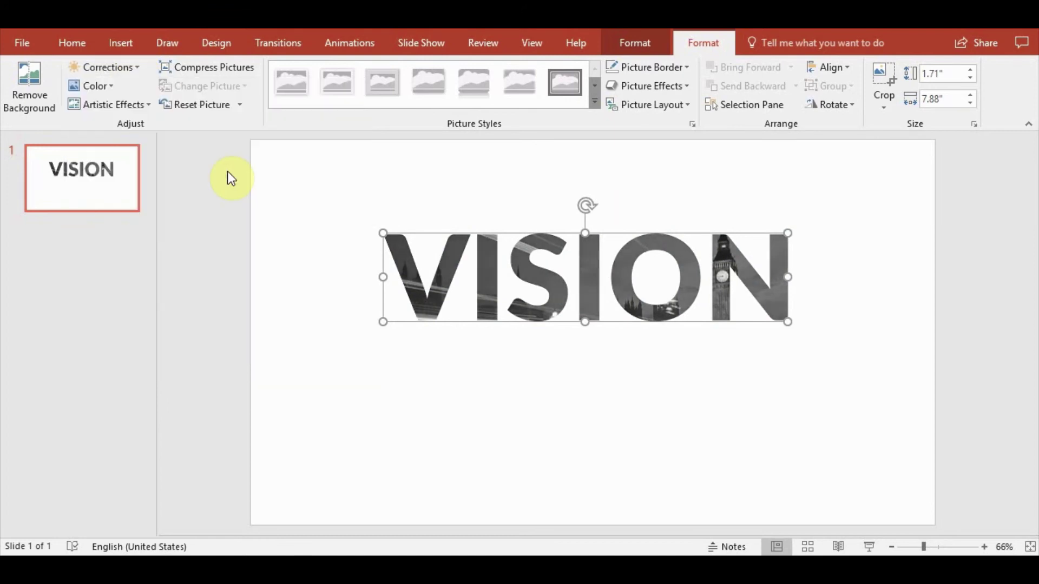
left_click(242, 311)
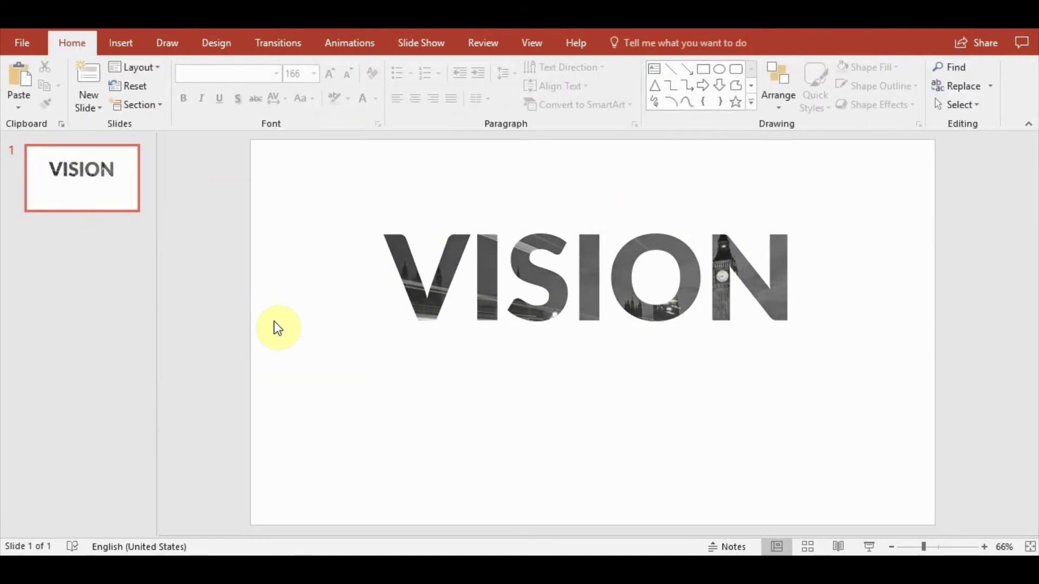
- Add a text box below VISION with the pasted 'Lorem ipsum dolor' heading and placeholder paragraph
left_click(120, 49)
left_click(650, 71)
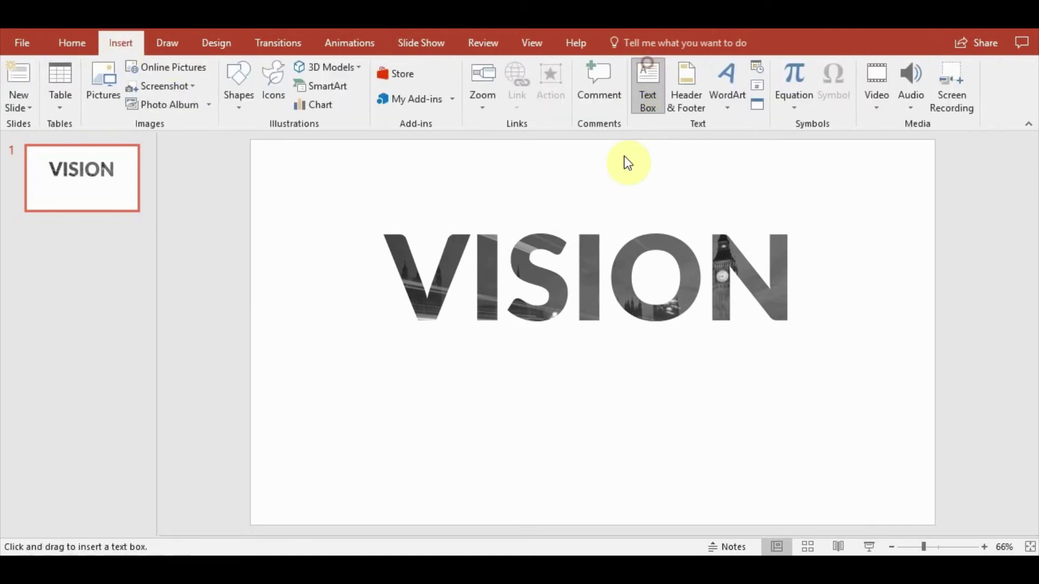
left_click(569, 393)
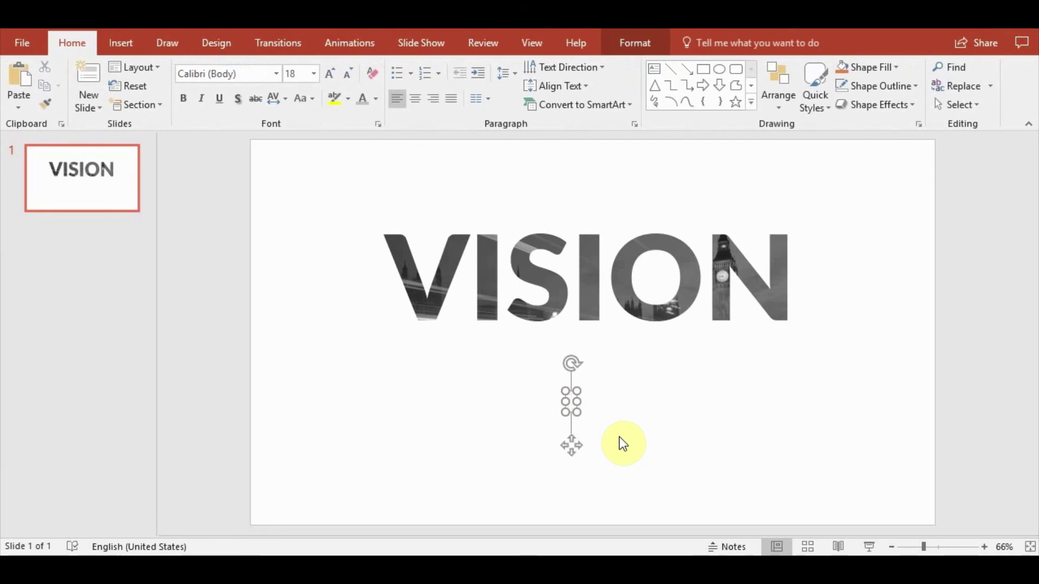
type("Lorem ipsum dolor")
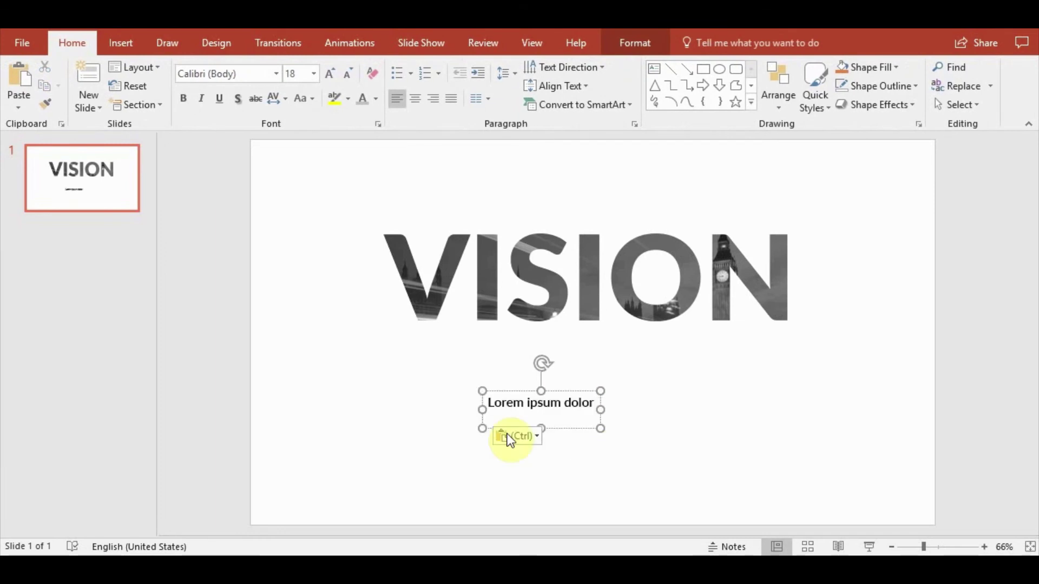
left_click_drag(574, 391, 621, 391)
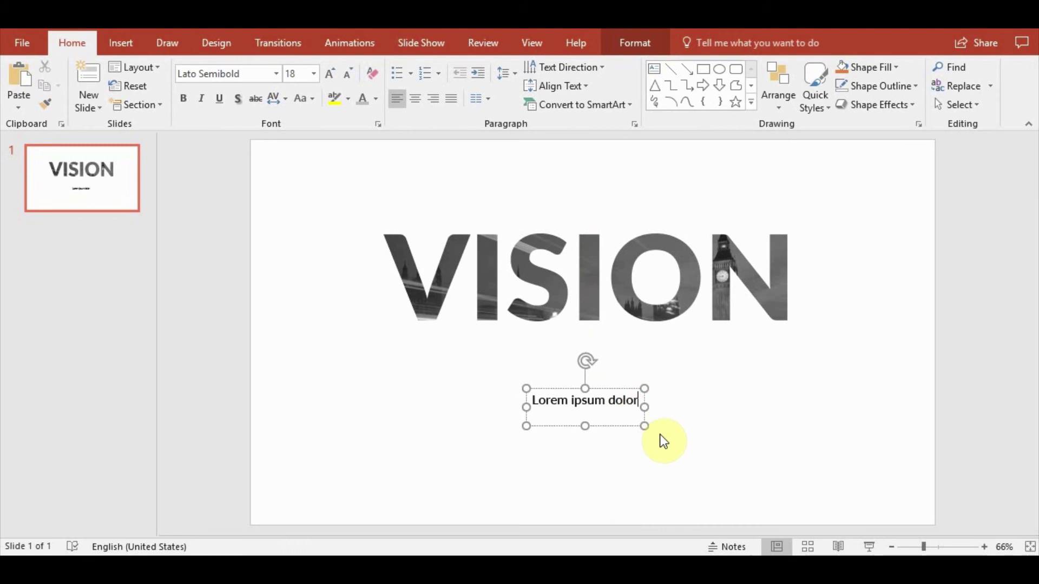
key("Return")
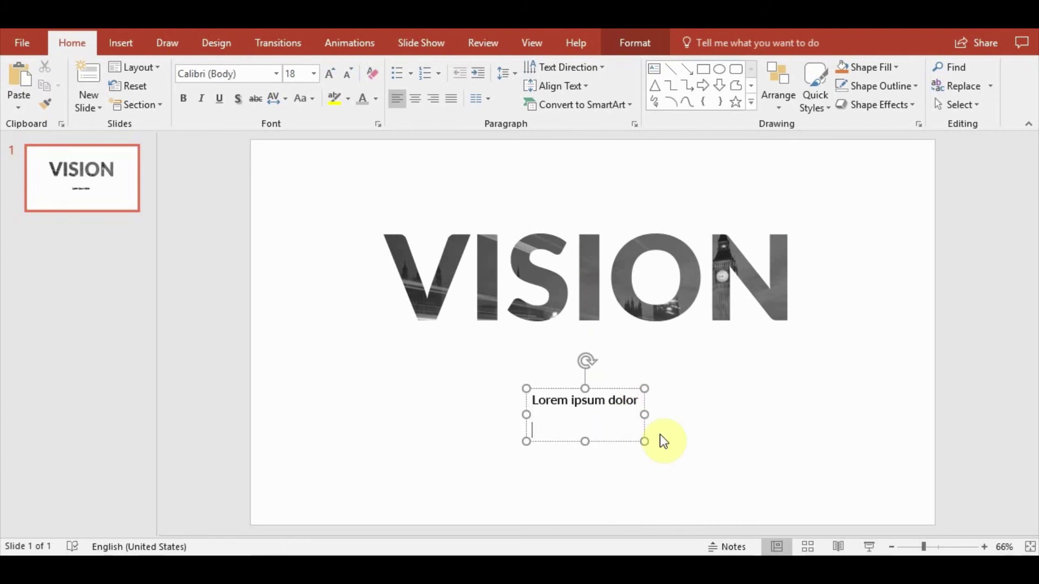
key("ctrl+v")
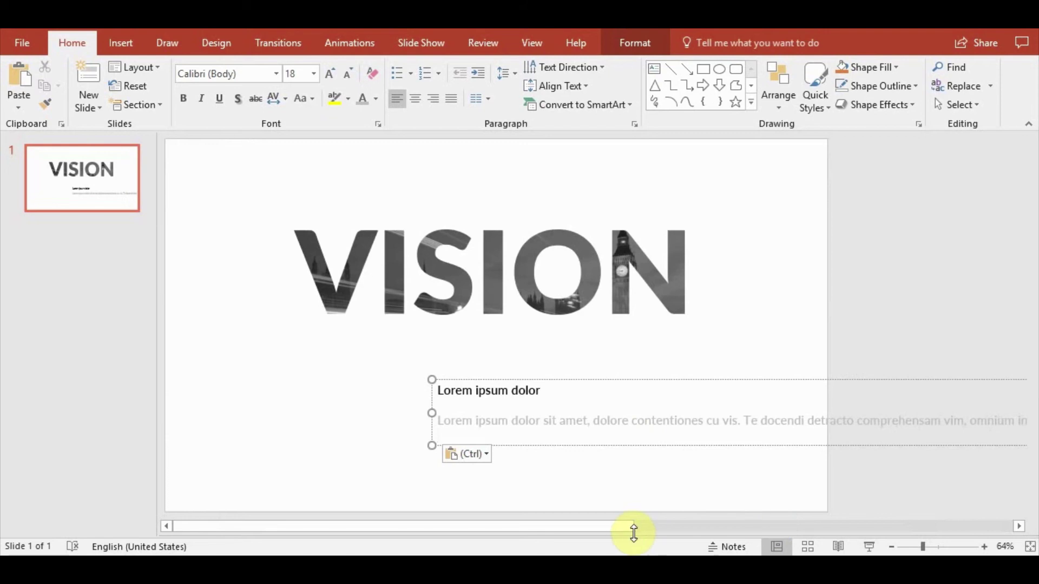
- Narrow the text box to VISION's width, align its left edge, and select all its text
left_click_drag(621, 531, 987, 528)
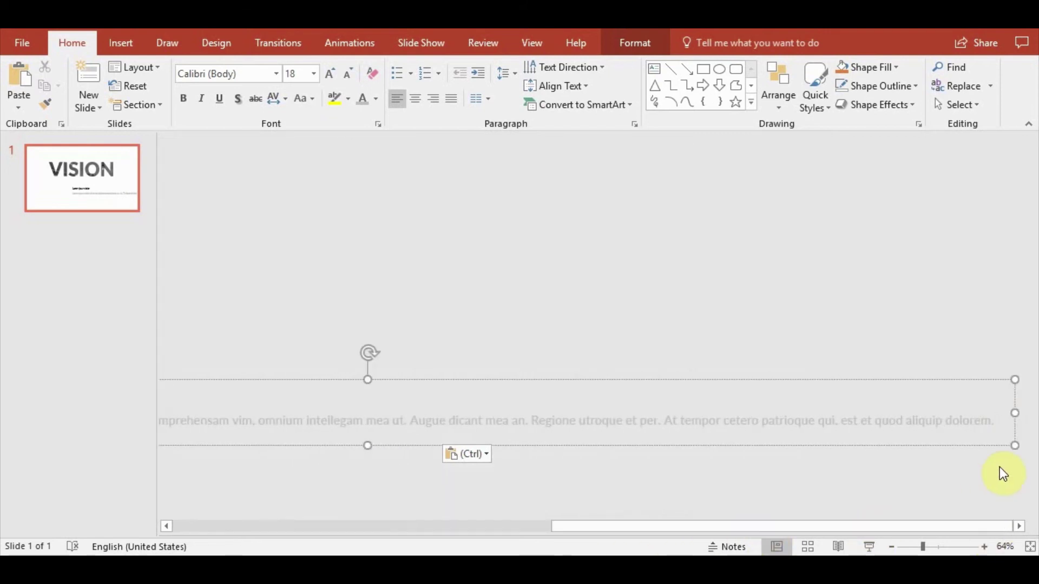
left_click_drag(1016, 413, 120, 406)
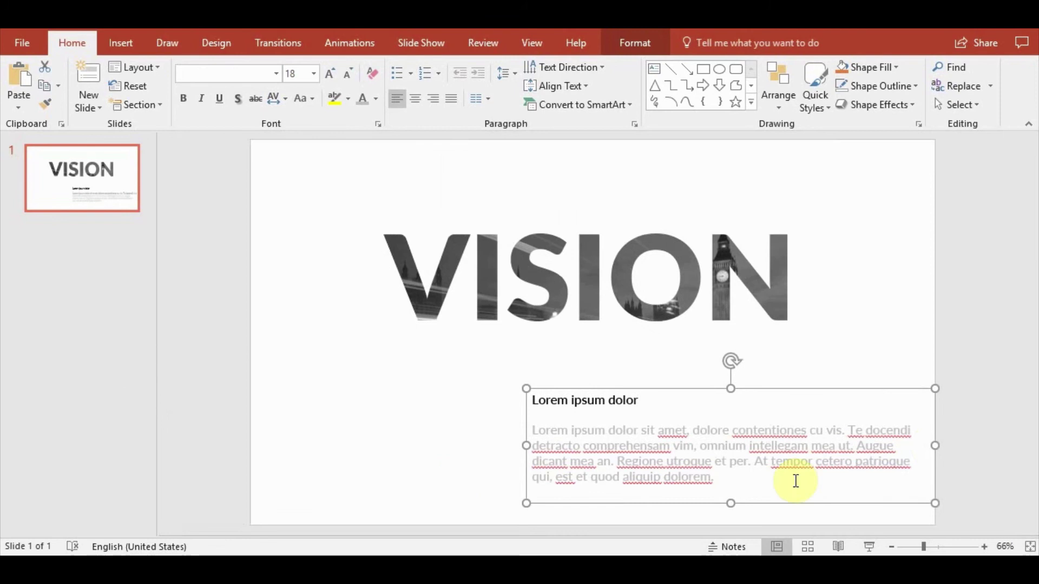
left_click_drag(935, 446, 788, 445)
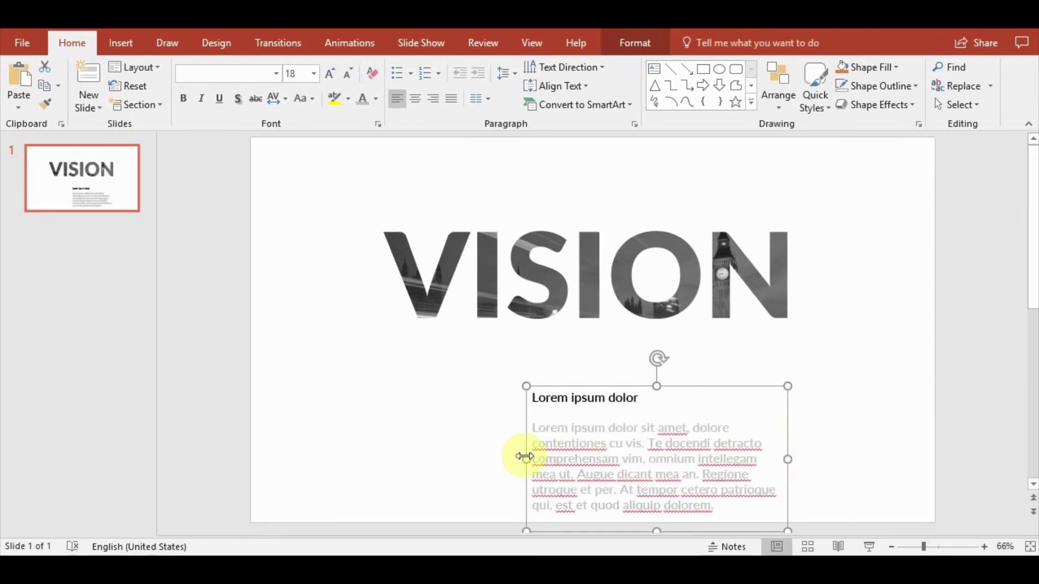
left_click_drag(526, 459, 383, 458)
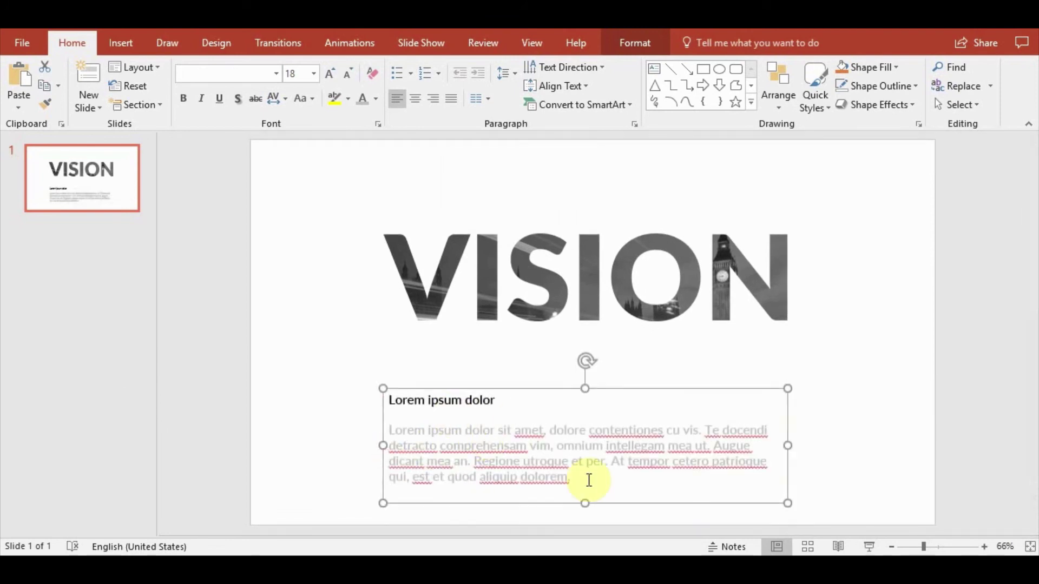
left_click_drag(589, 480, 265, 332)
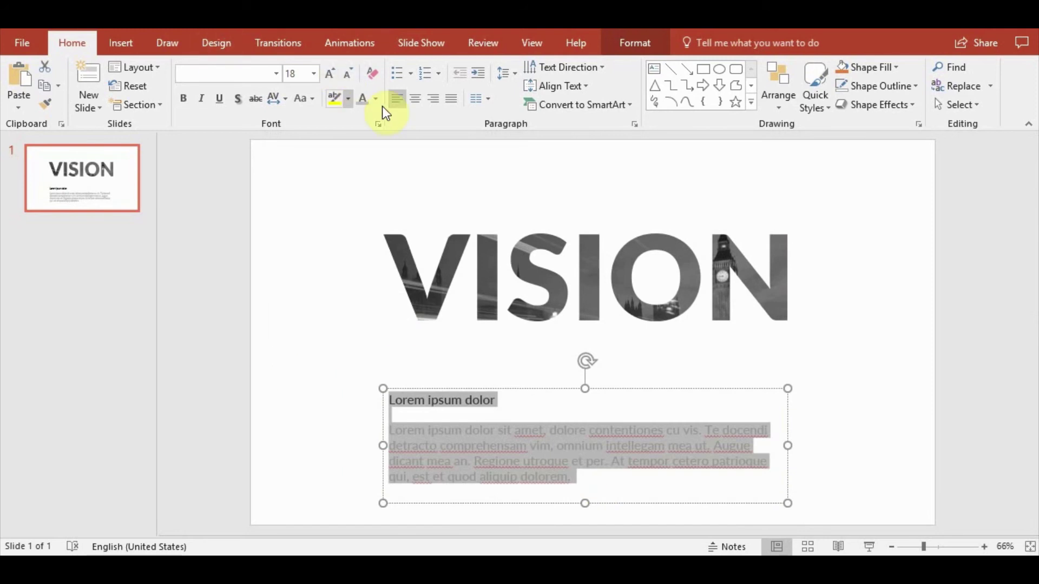
- Centre-align the text, enlarge the 'Lorem ipsum dolor' heading, and move the box up under VISION
left_click(415, 98)
left_click_drag(644, 401, 502, 401)
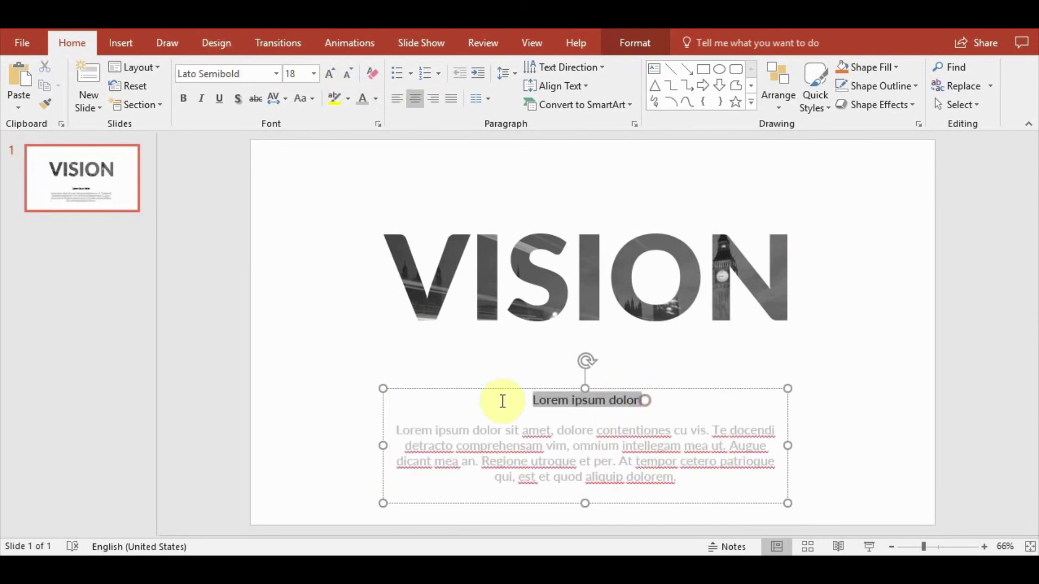
left_click(333, 78)
left_click(333, 78)
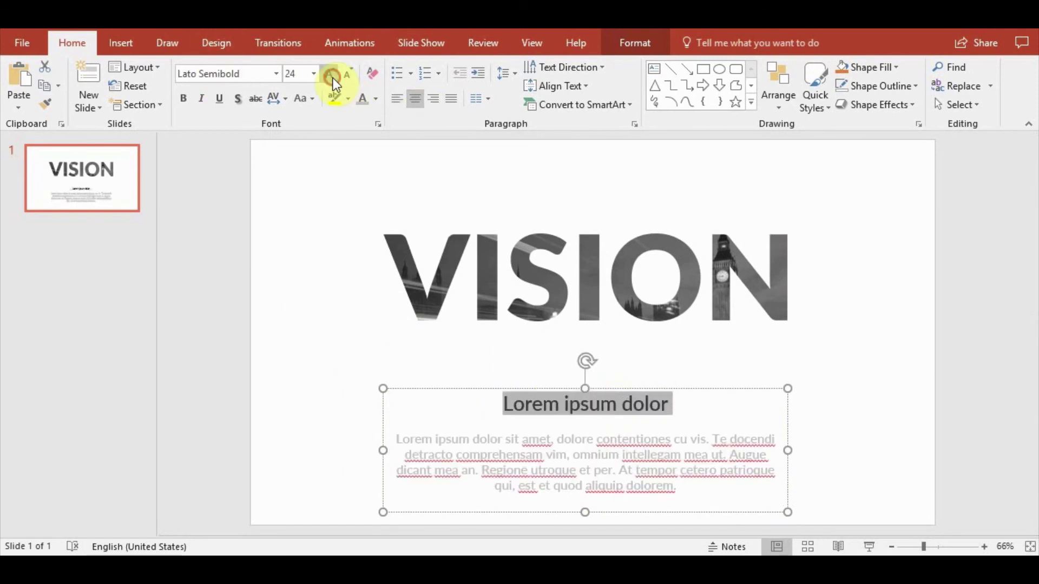
left_click(333, 78)
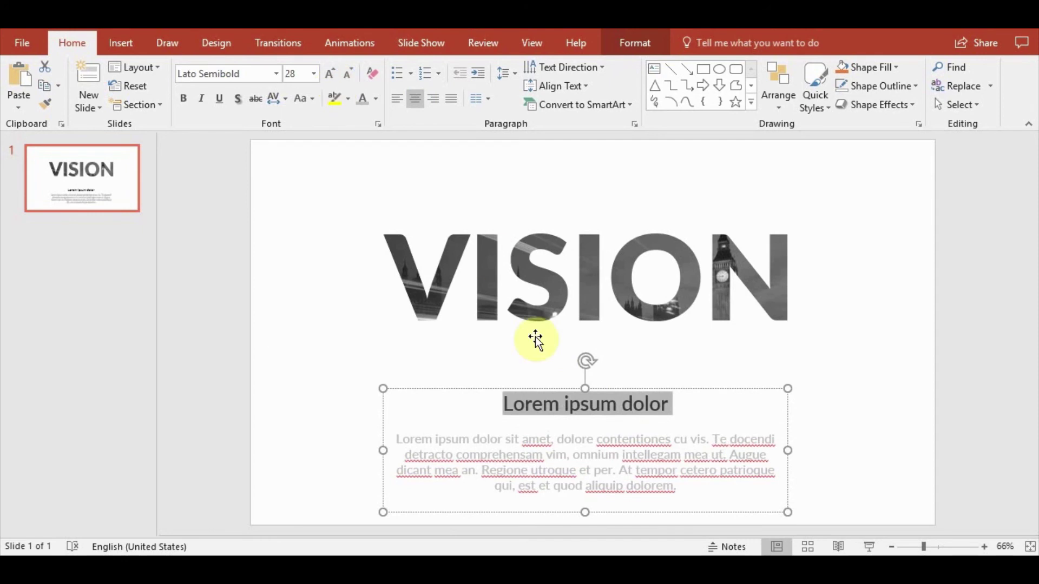
mouse_move(645, 391)
left_mouse_down()
mouse_move(632, 349)
mouse_move(653, 358)
left_mouse_up()
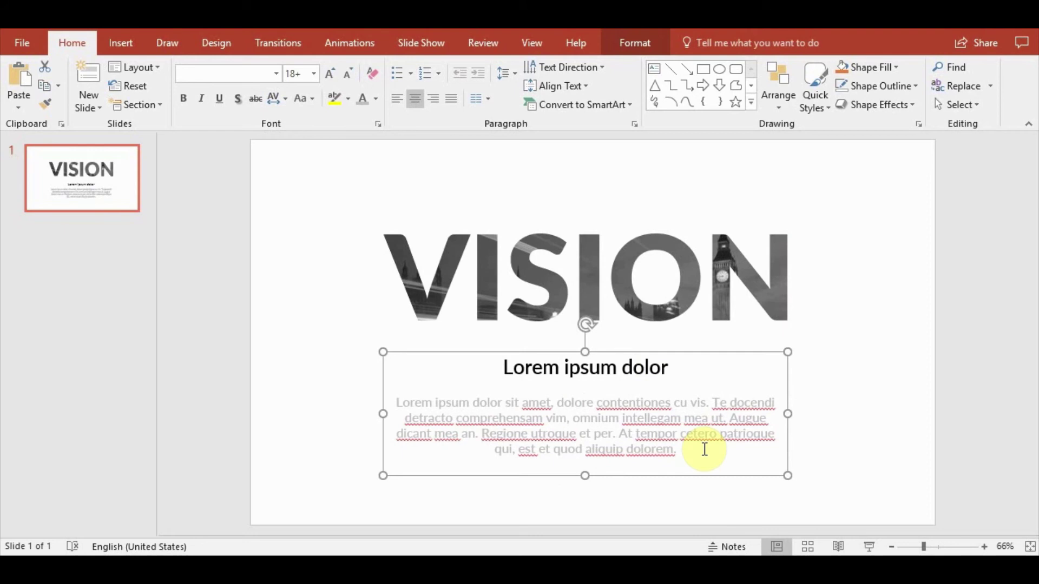
- Shrink the body paragraph to 14 pt and enlarge the heading further
left_click_drag(705, 450, 387, 403)
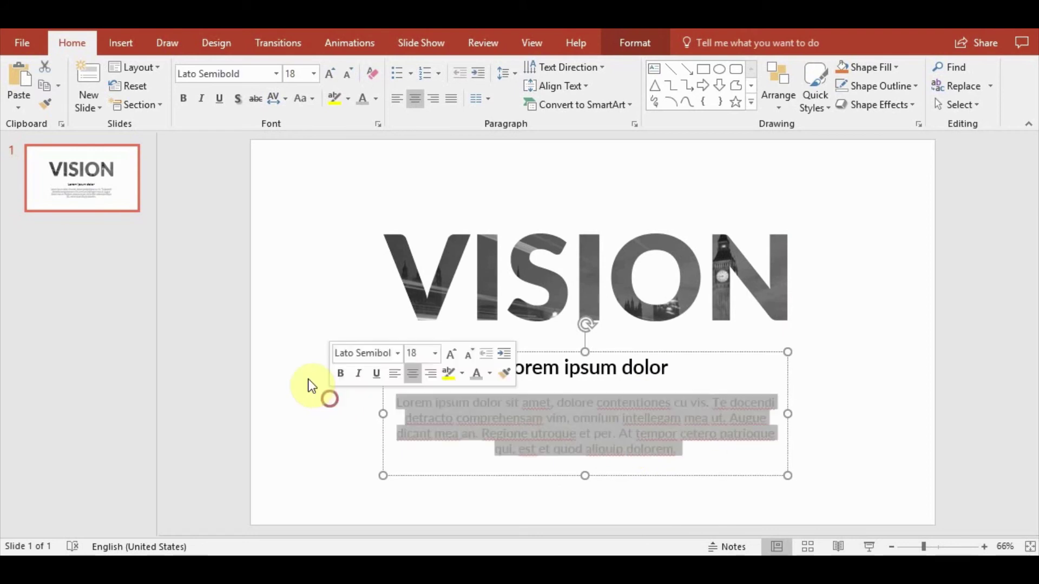
left_click(349, 73)
left_click(349, 73)
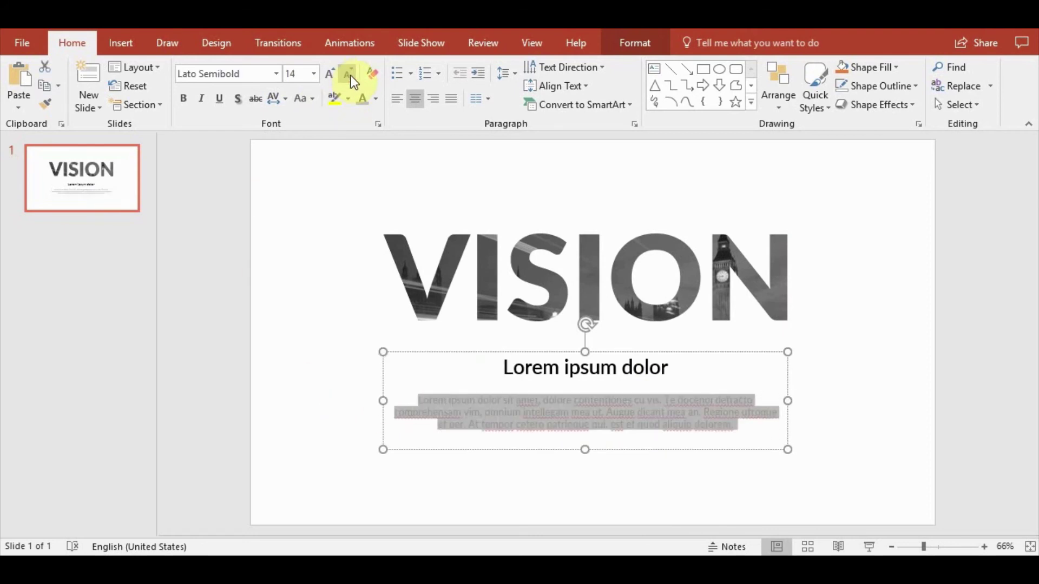
left_click(545, 506)
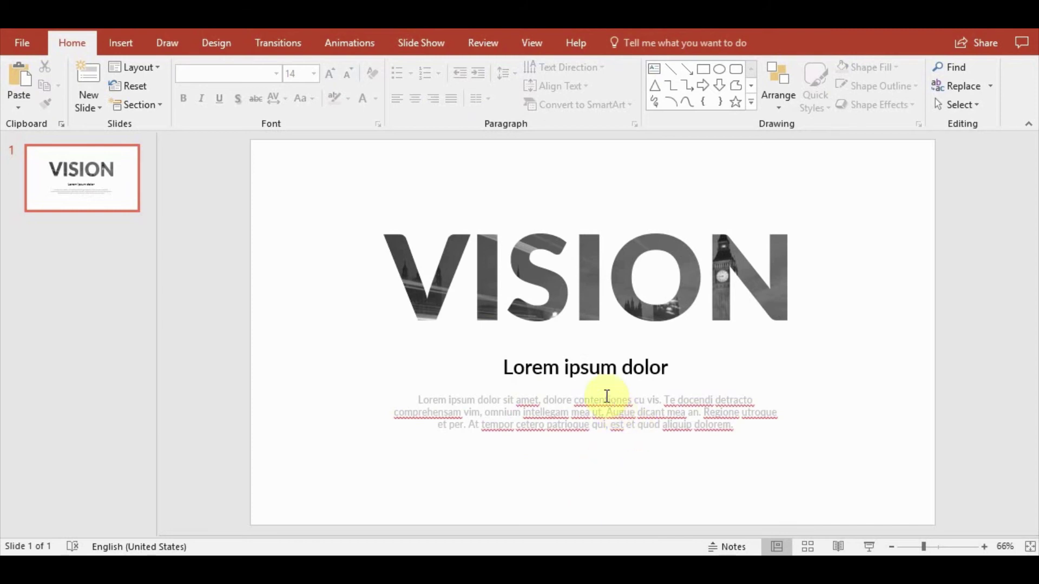
left_click(600, 367)
left_click_drag(671, 368, 475, 362)
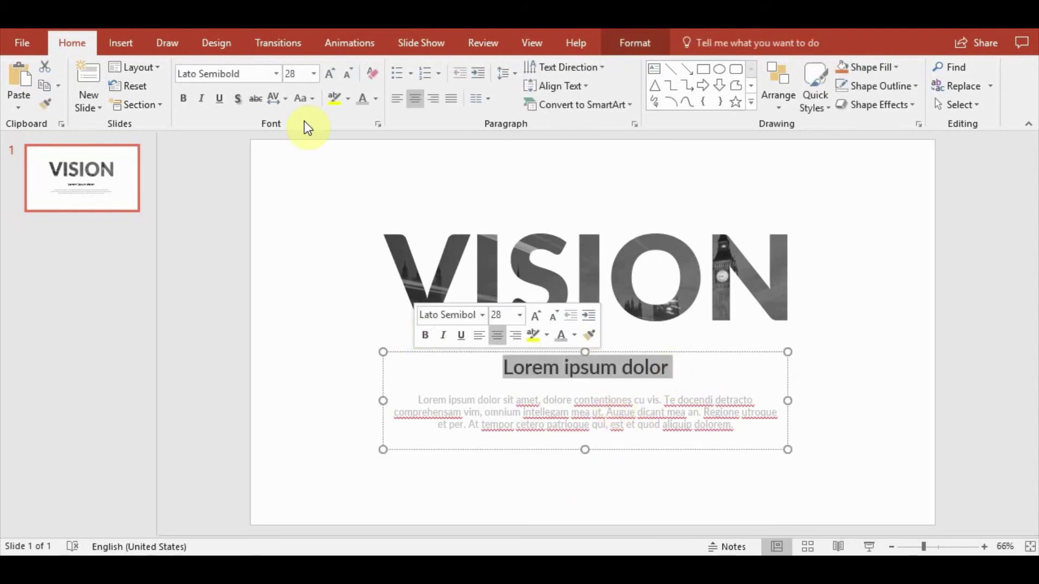
left_click(334, 73)
- Enlarge the heading to 32 pt and colour it with a dark grey theme swatch
left_click(252, 425)
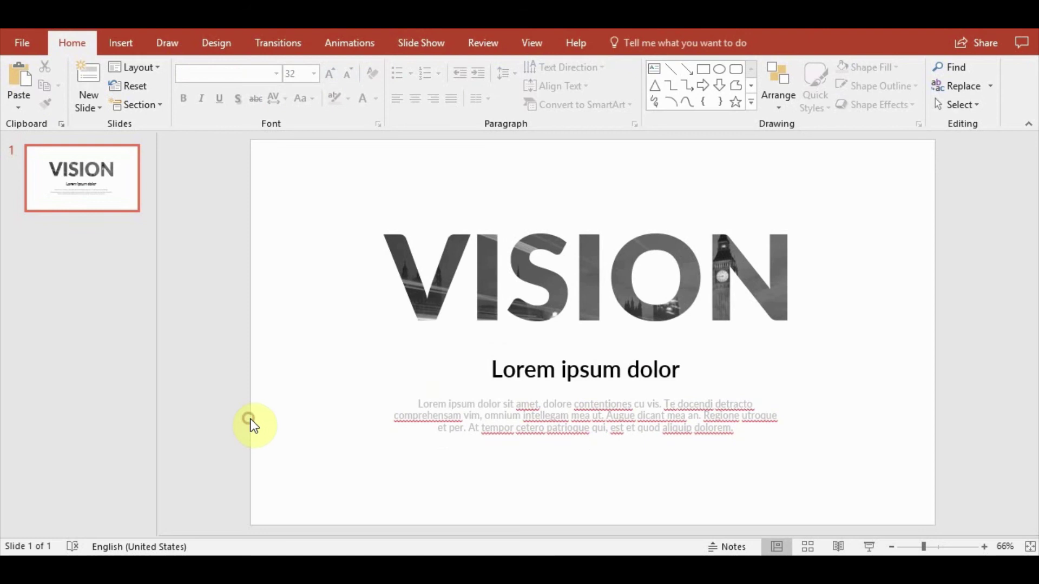
left_click_drag(693, 376, 420, 364)
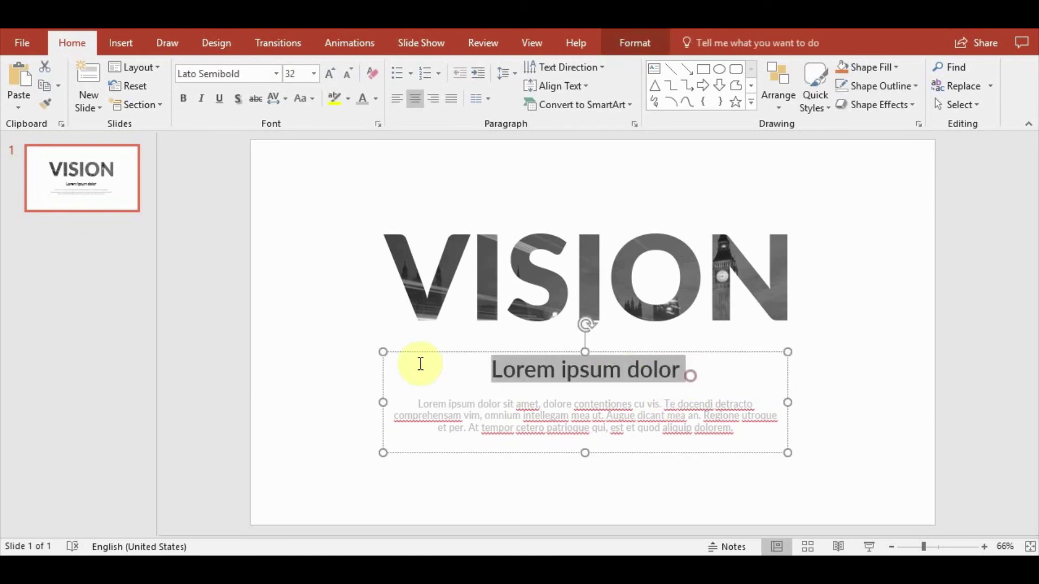
left_click(375, 94)
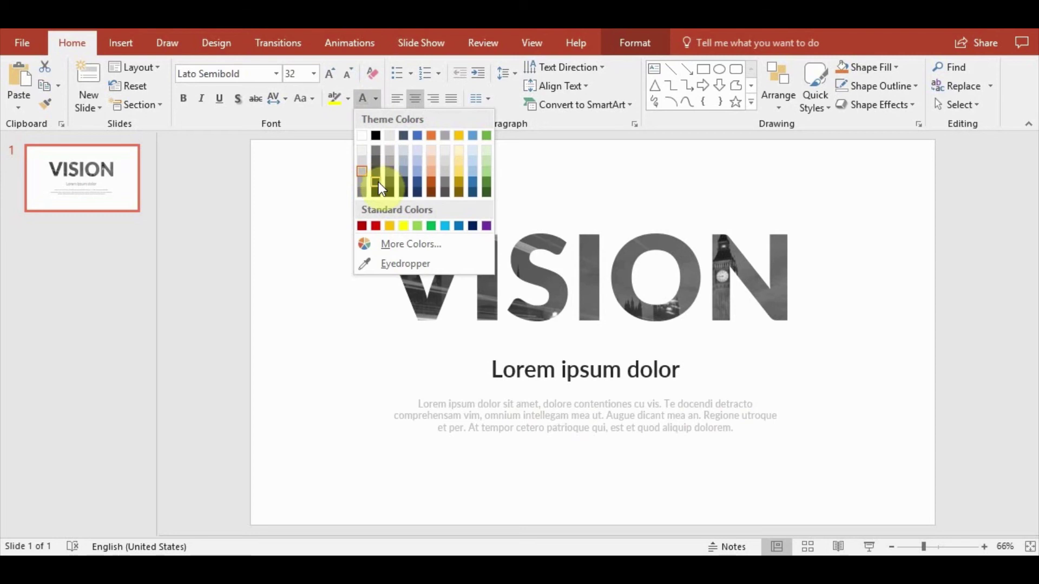
left_click(378, 182)
left_click(258, 238)
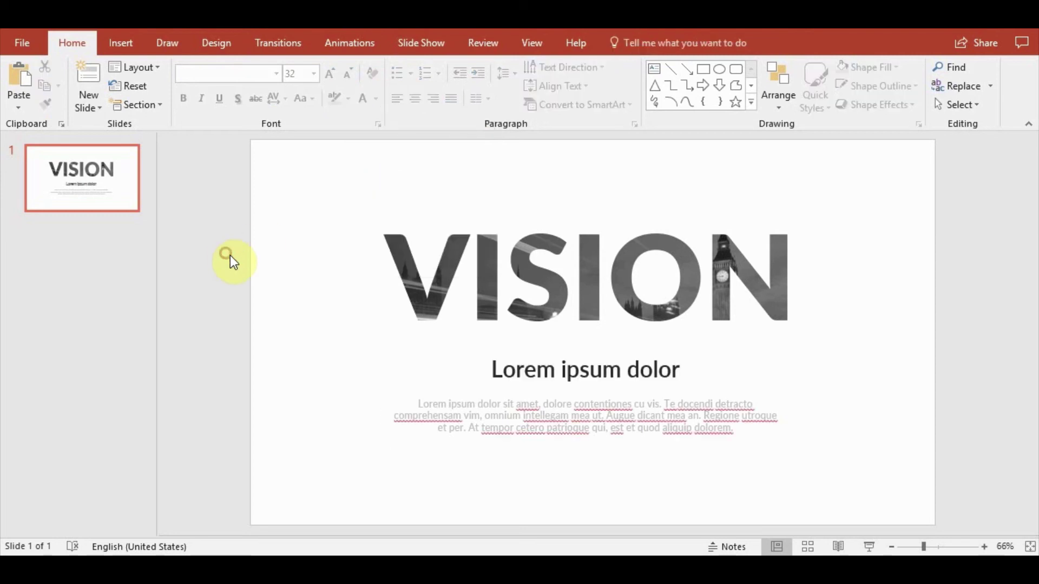
left_click(112, 42)
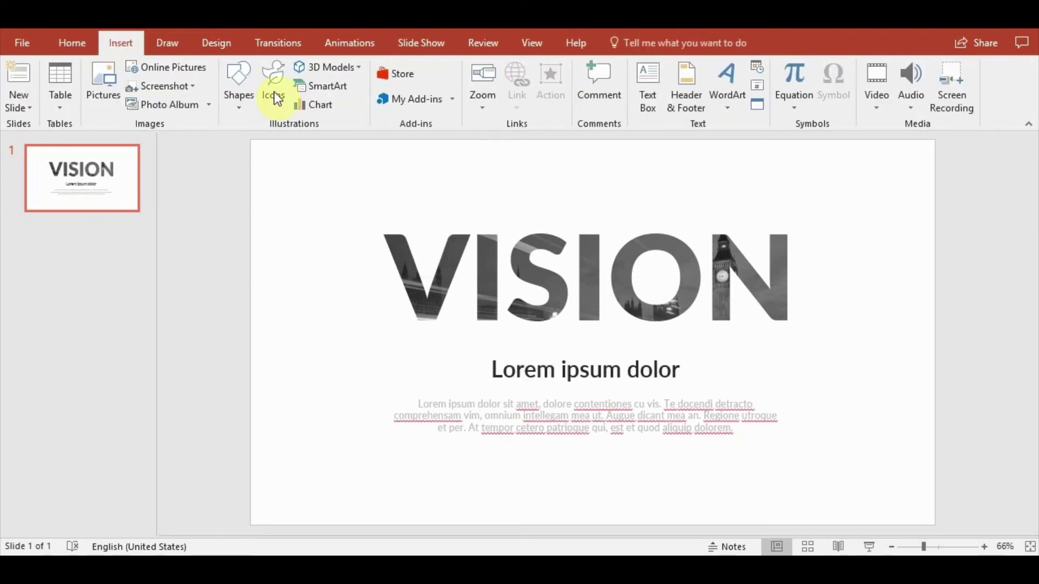
- Add a text box holding an ampersand in Lato Black and move it to the slide's right side
left_click(648, 81)
left_click(161, 270)
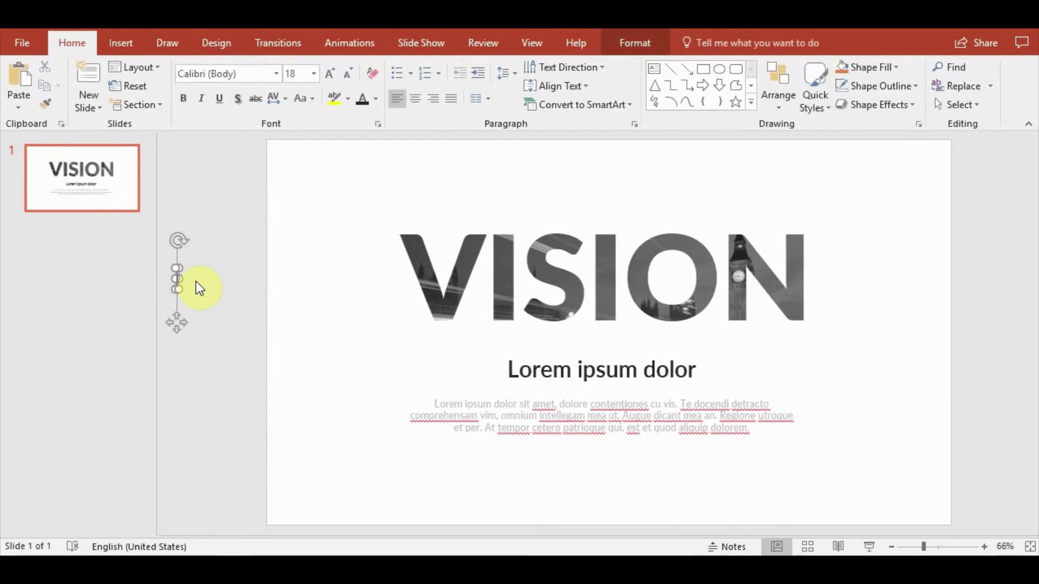
left_click_drag(177, 313, 343, 327)
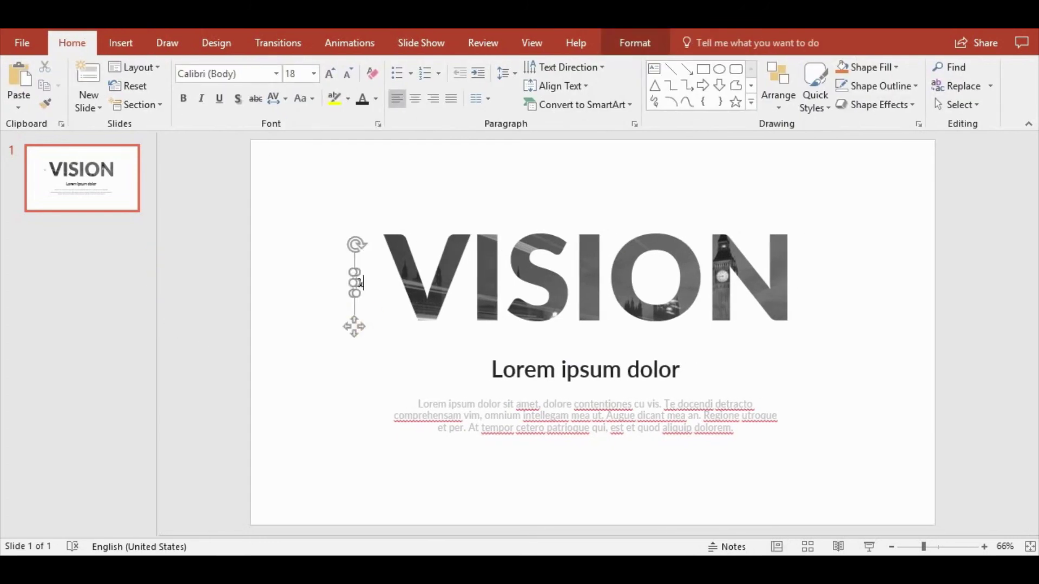
left_click_drag(355, 292, 375, 307)
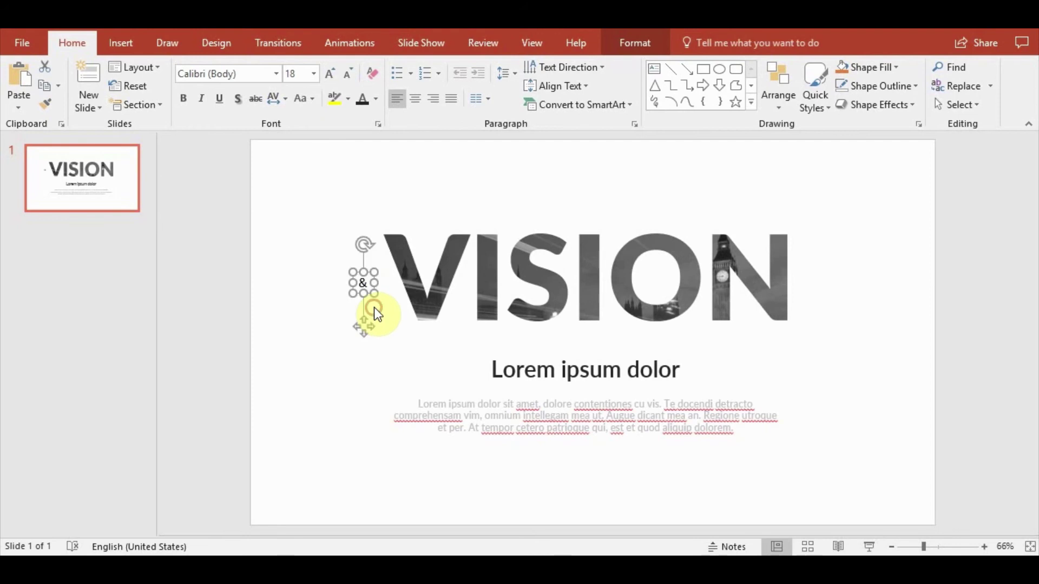
left_click(278, 77)
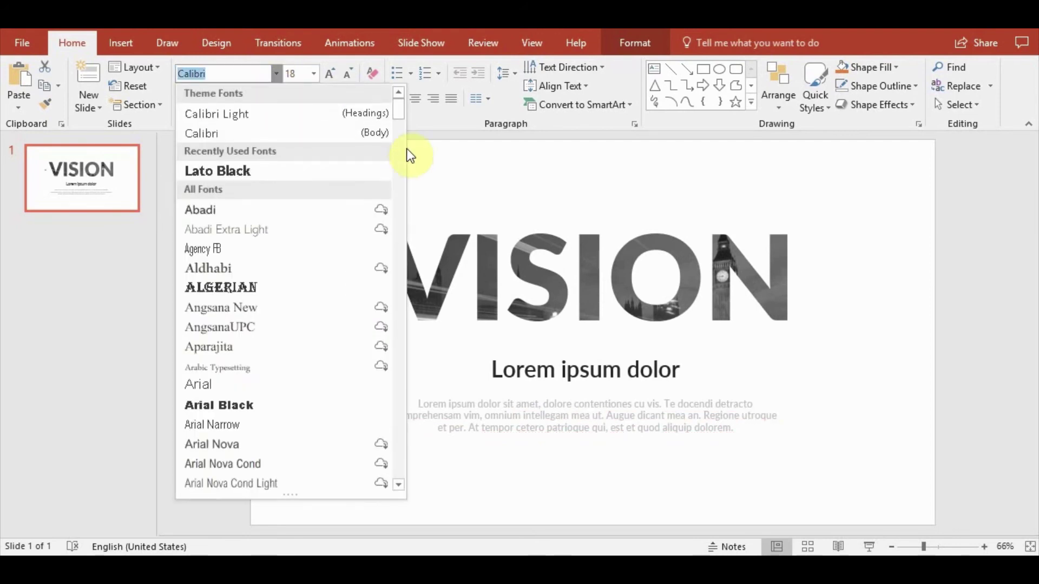
left_click(341, 172)
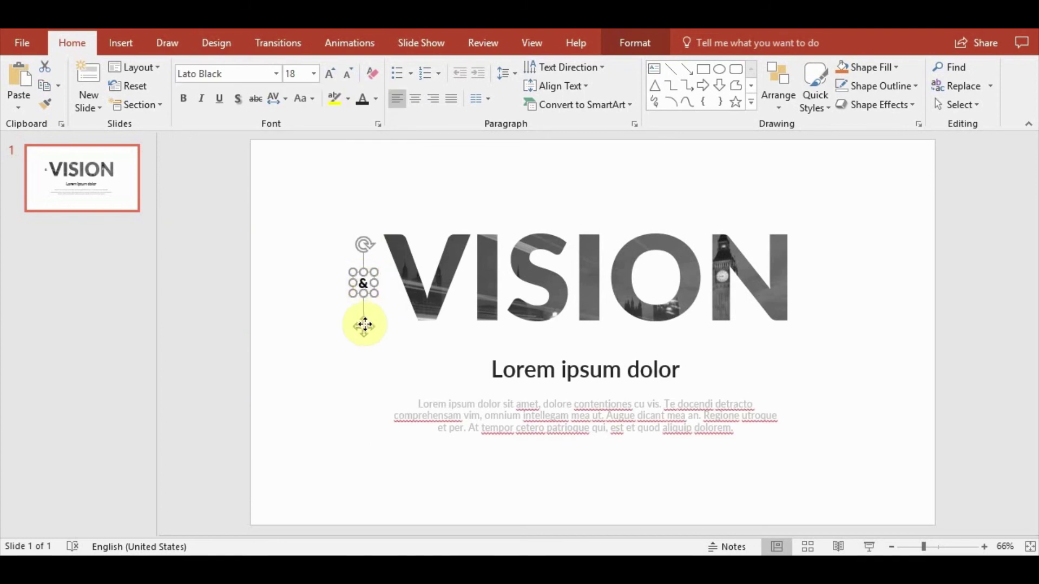
left_click_drag(364, 327, 893, 364)
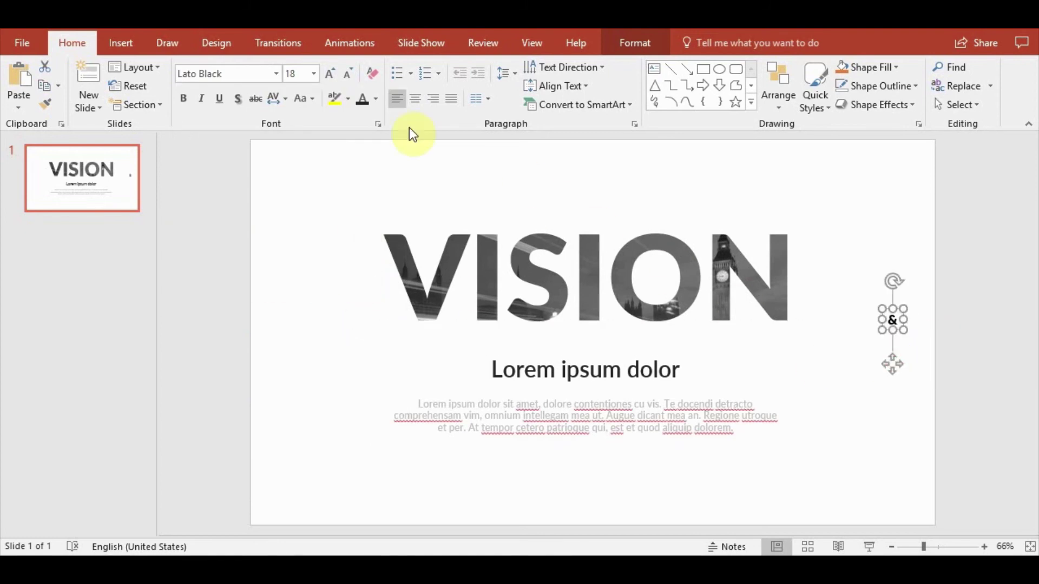
- Increase the ampersand's font size step by step to 413 pt
left_click(328, 78)
left_click(334, 76)
left_click(333, 77)
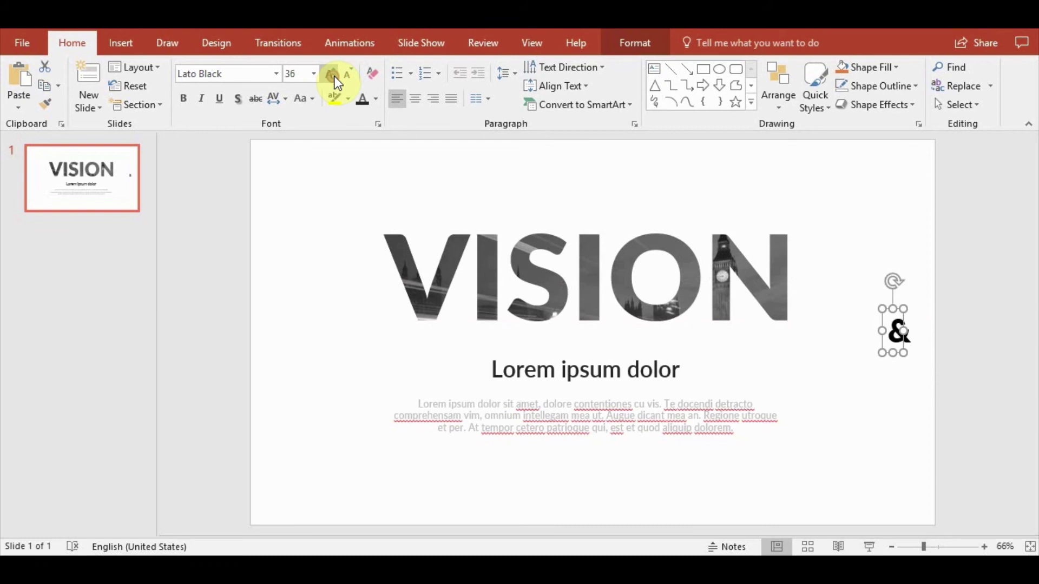
left_click(335, 78)
left_click(333, 77)
left_click(333, 76)
left_click(333, 76)
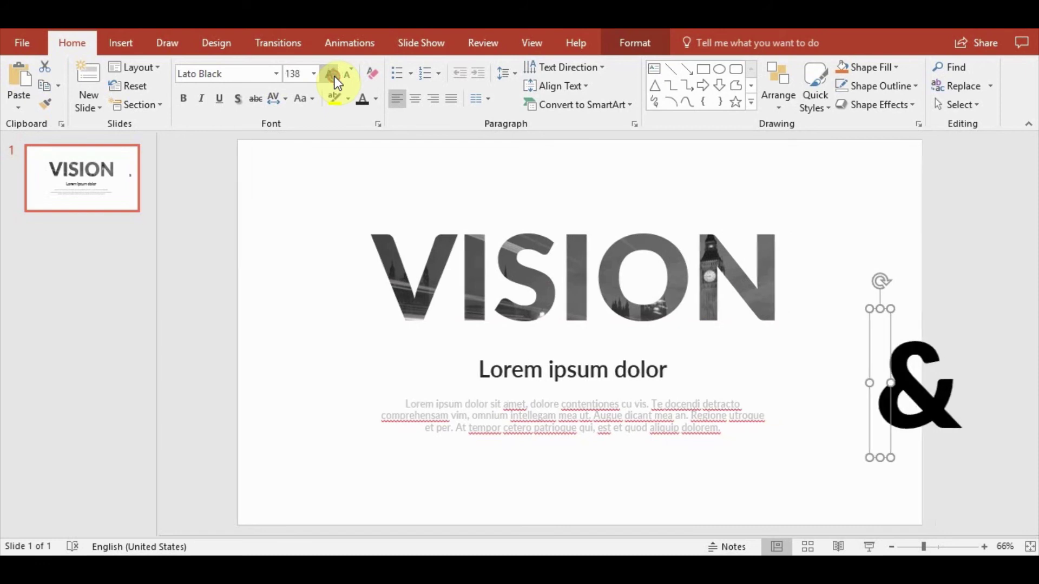
left_click(333, 76)
left_click(334, 76)
left_click(333, 76)
left_click(333, 76)
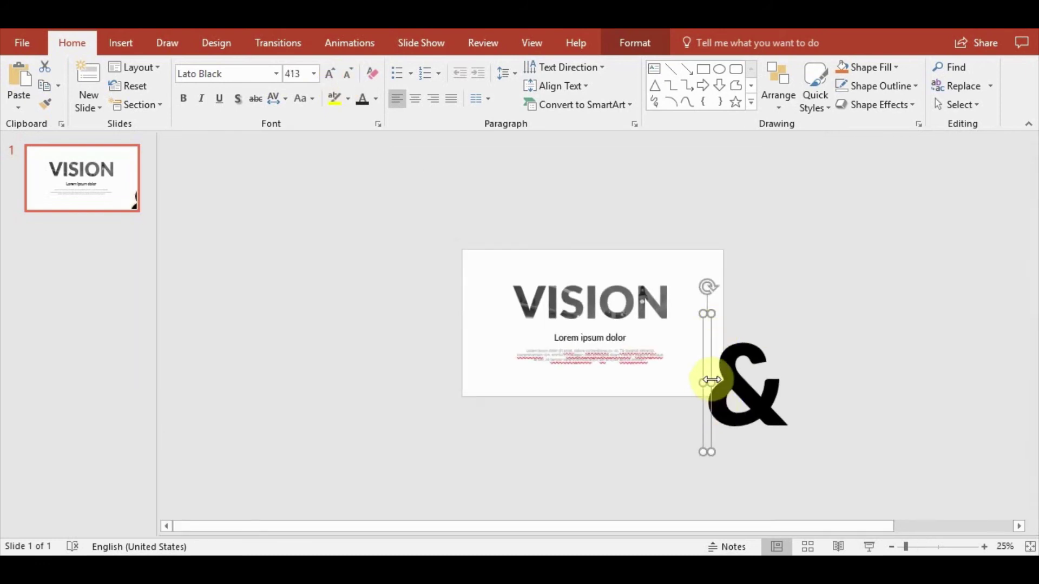
- Try the ampersand in Lato Semibold at 287 and 344 pt, repositioning it, ending at 413 pt
left_click_drag(712, 381, 793, 381)
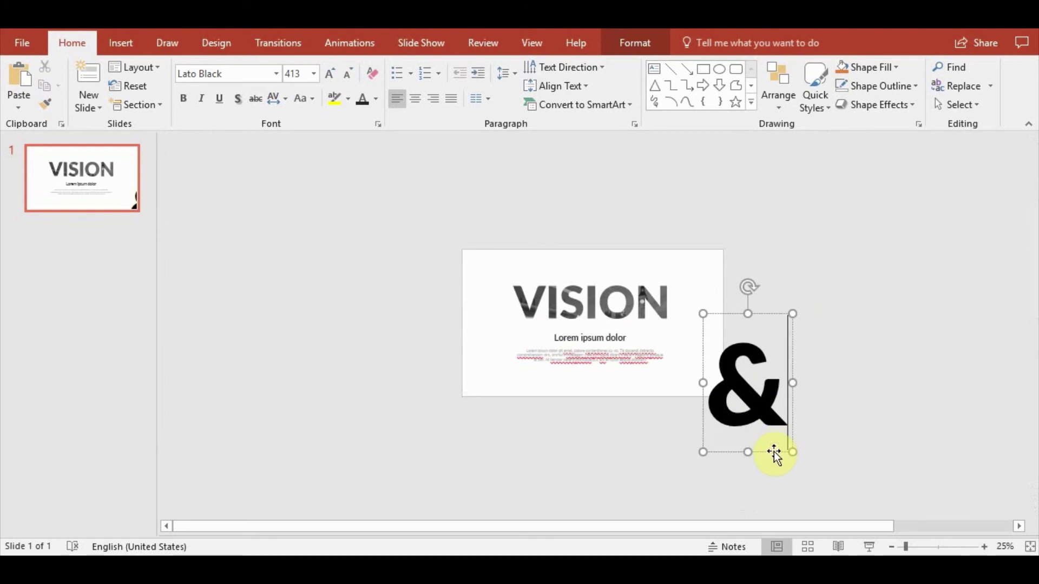
left_click_drag(775, 450, 750, 390)
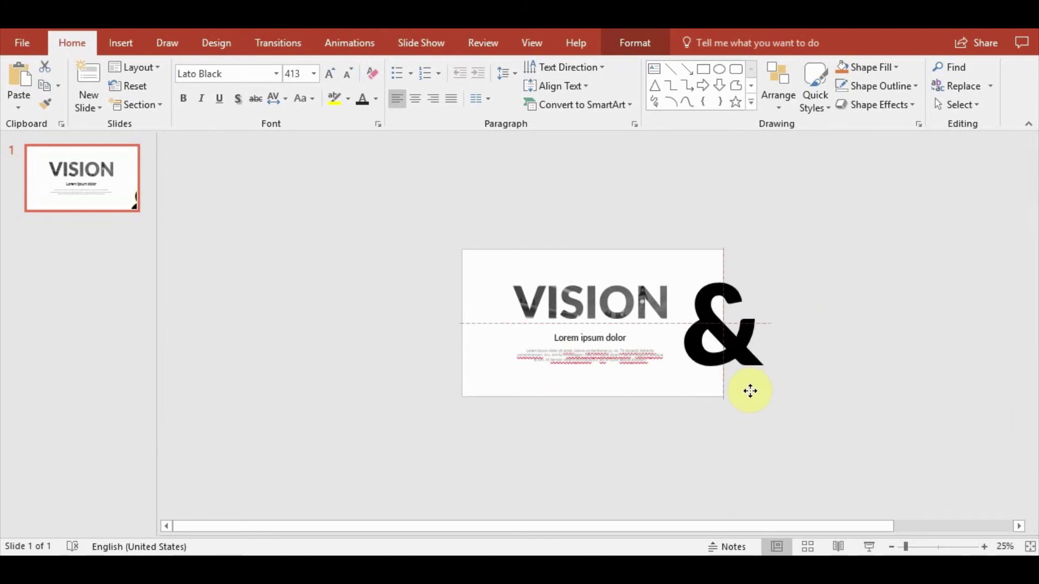
left_click(276, 73)
mouse_move(398, 111)
left_mouse_down()
mouse_move(401, 261)
mouse_move(427, 305)
mouse_move(427, 297)
left_mouse_up()
left_click(277, 182)
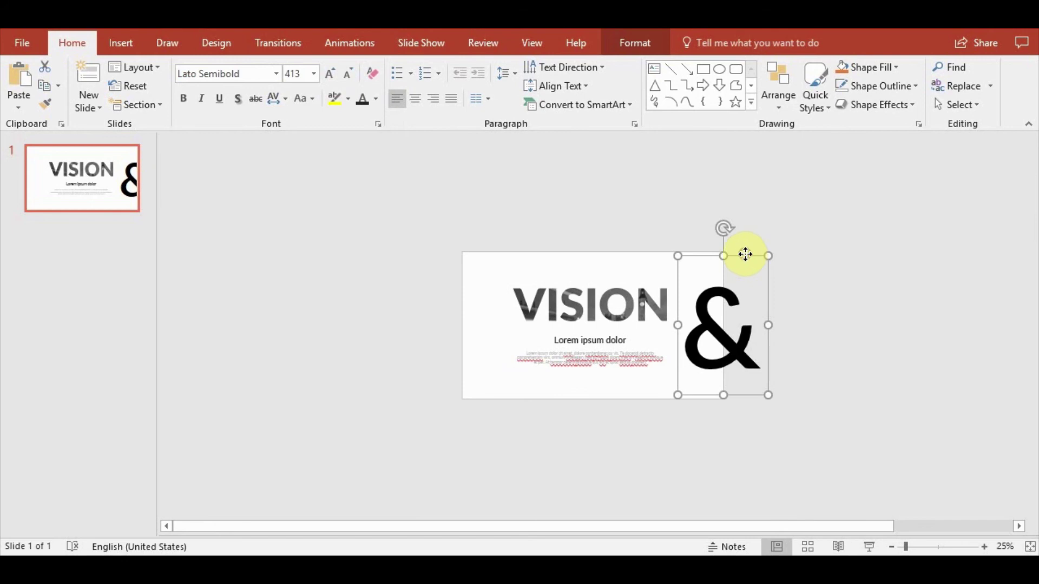
left_click_drag(745, 255, 736, 255)
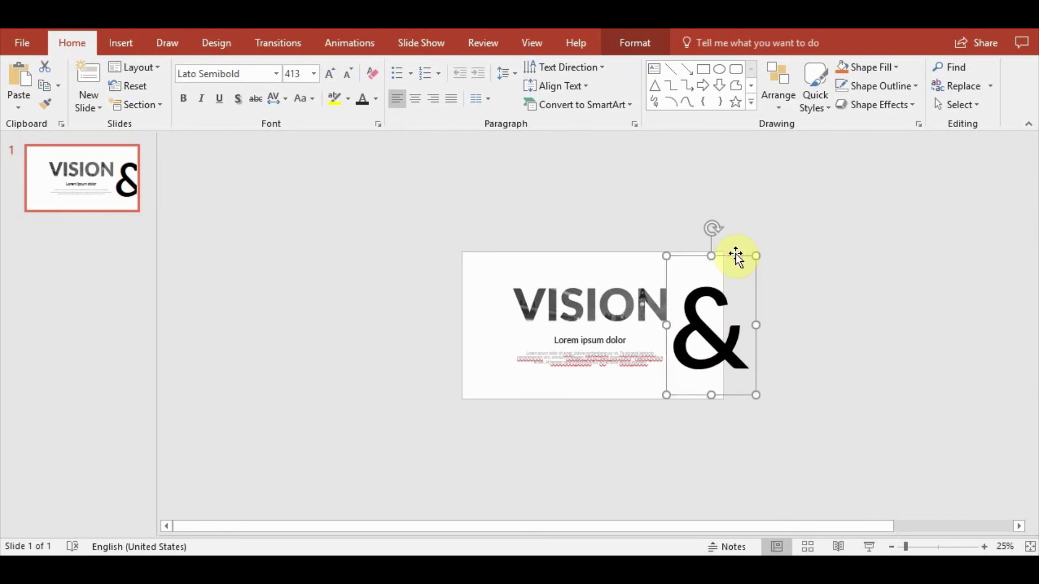
left_click(348, 73)
left_click(348, 74)
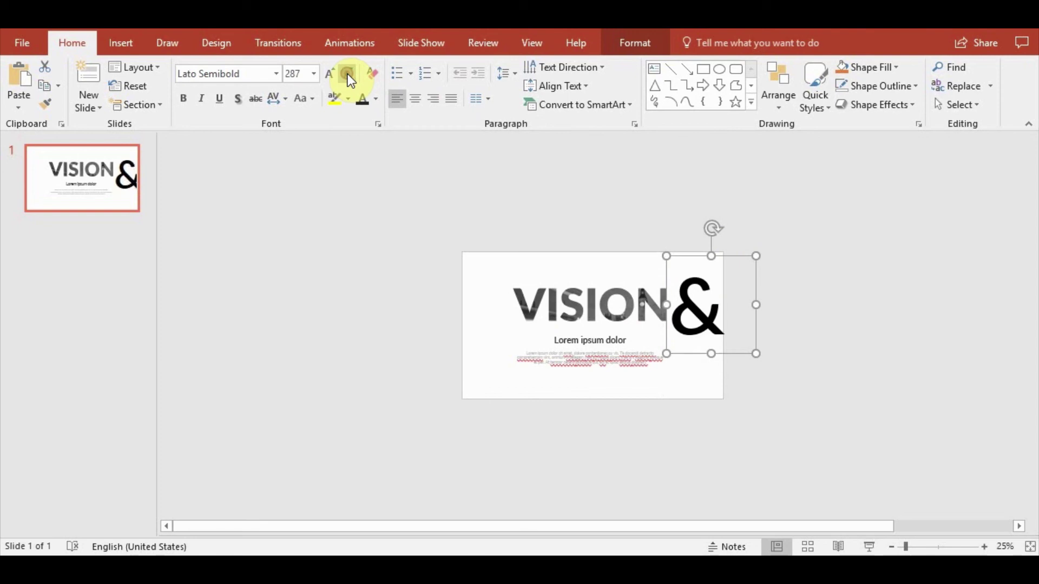
left_click(329, 75)
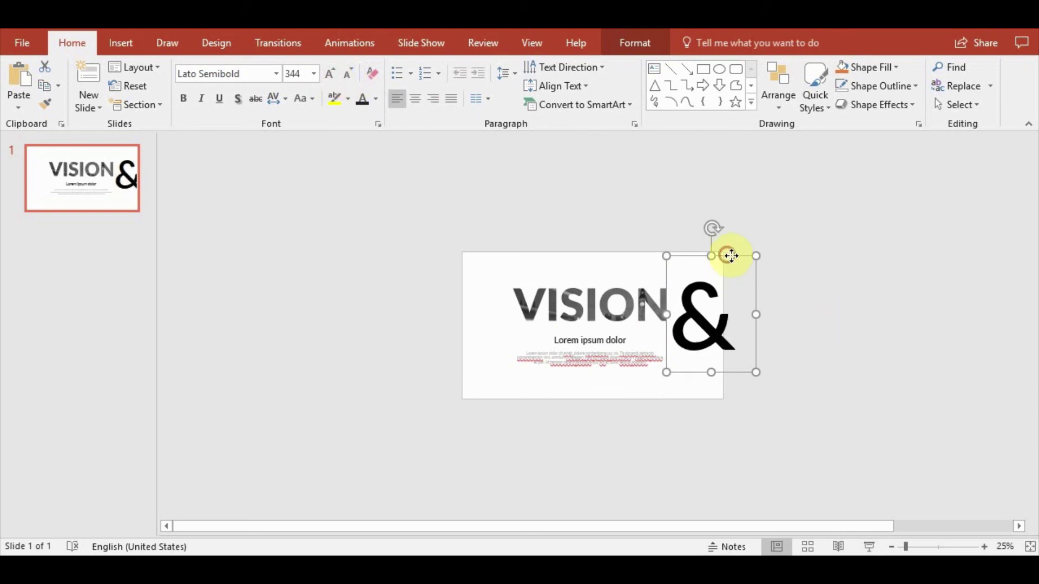
left_click_drag(731, 255, 748, 258)
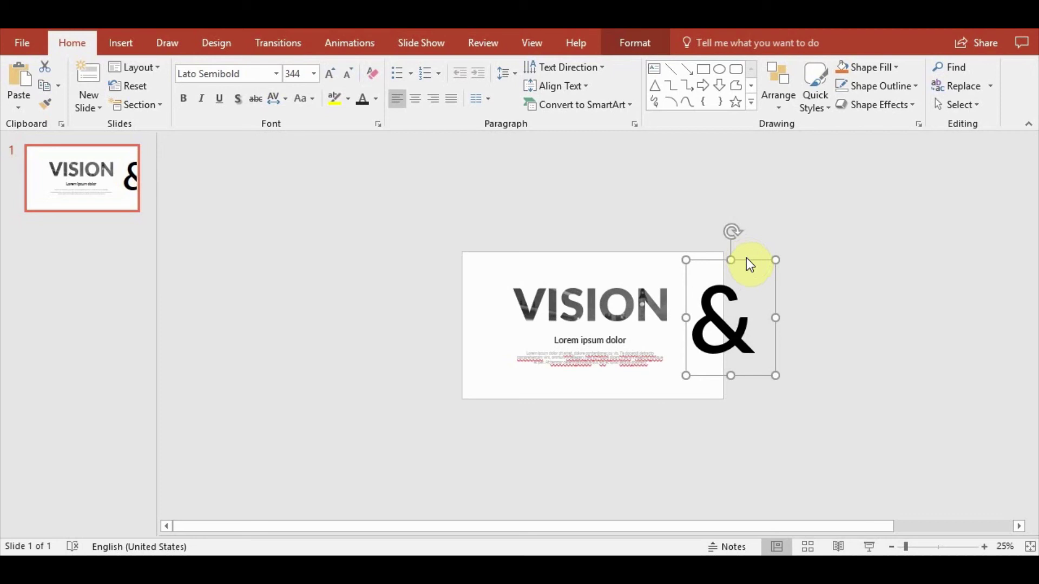
left_click(333, 79)
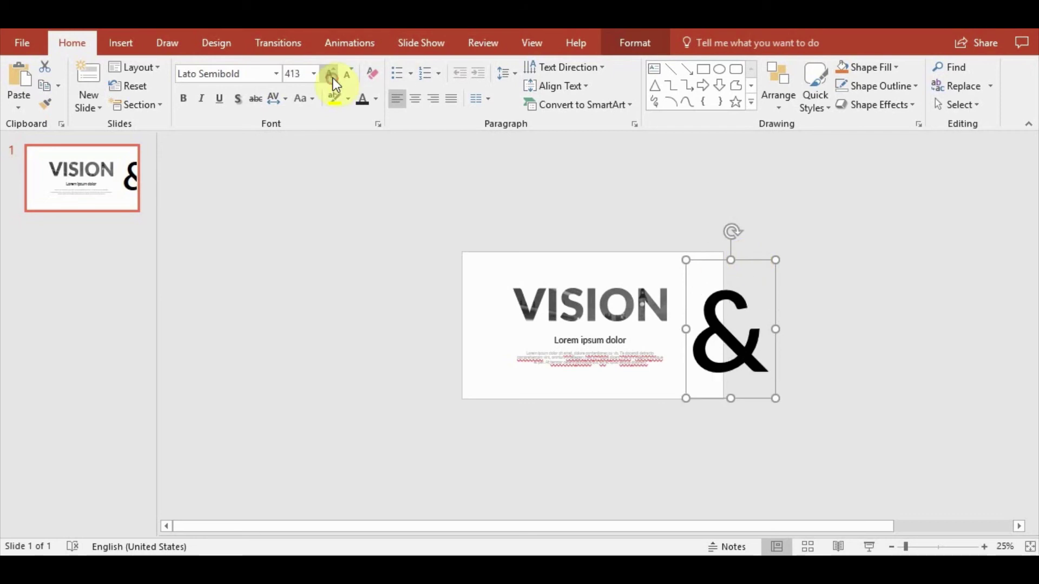
- Return the ampersand to Lato Black at 496 pt and move it up over the slide's right edge
left_click(275, 70)
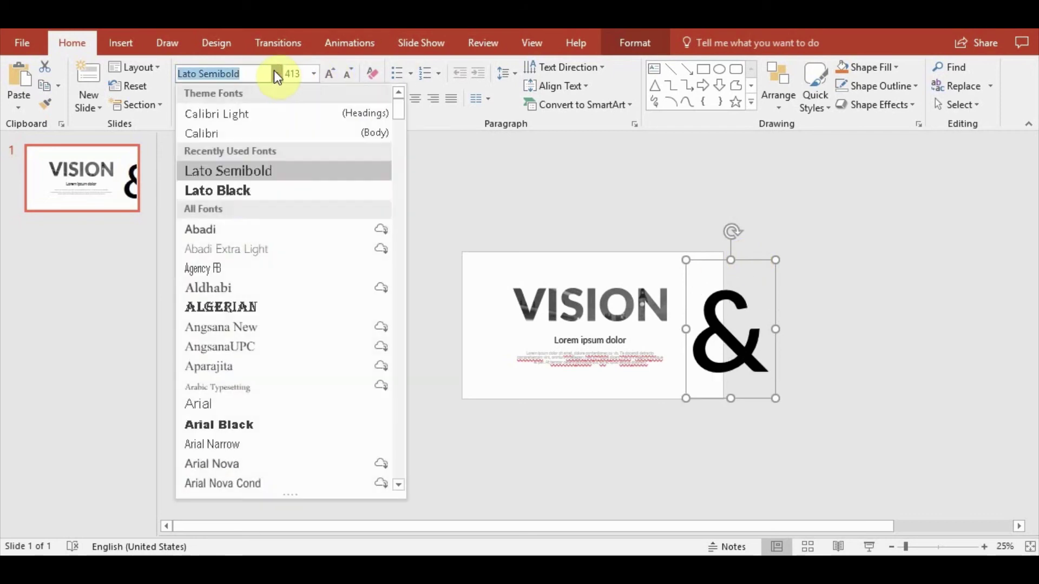
left_click(249, 191)
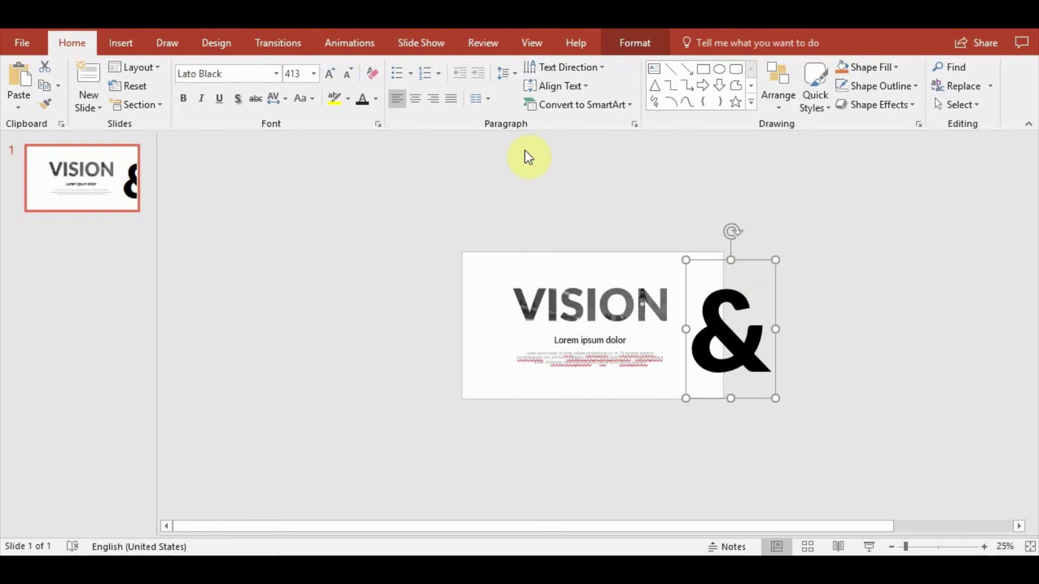
left_click(325, 73)
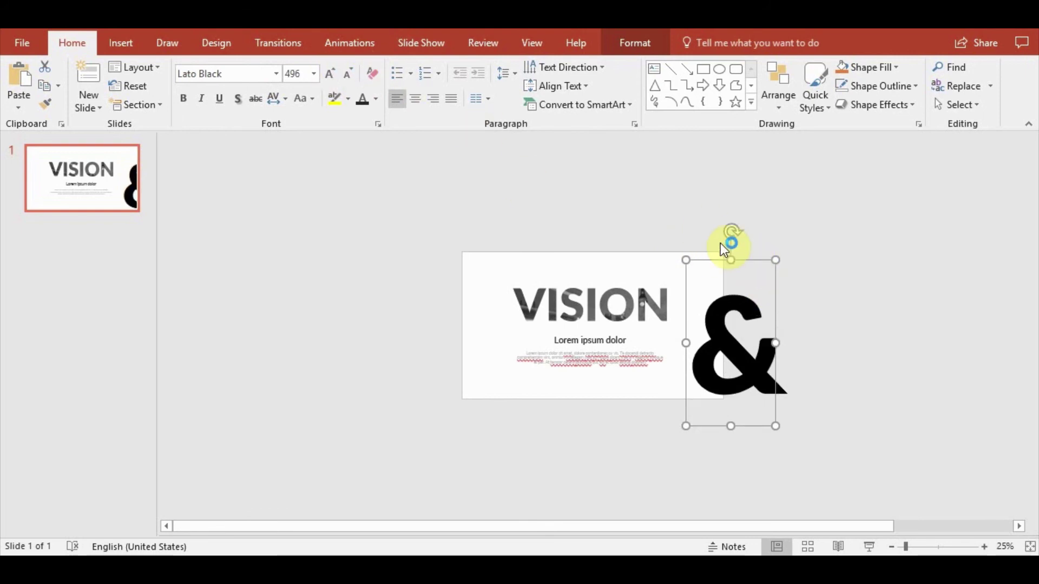
left_click_drag(725, 261, 707, 245)
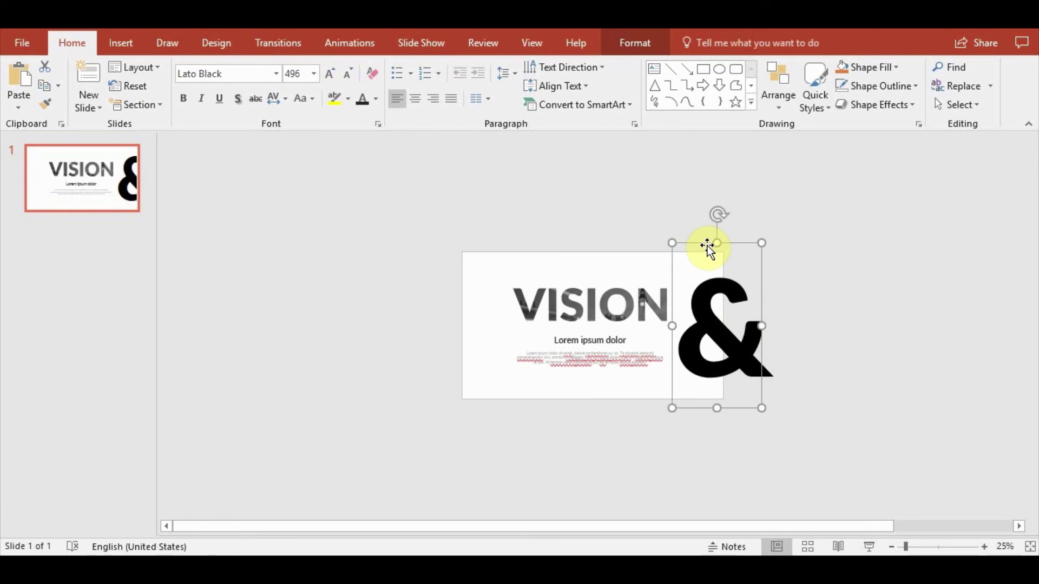
left_click(815, 300)
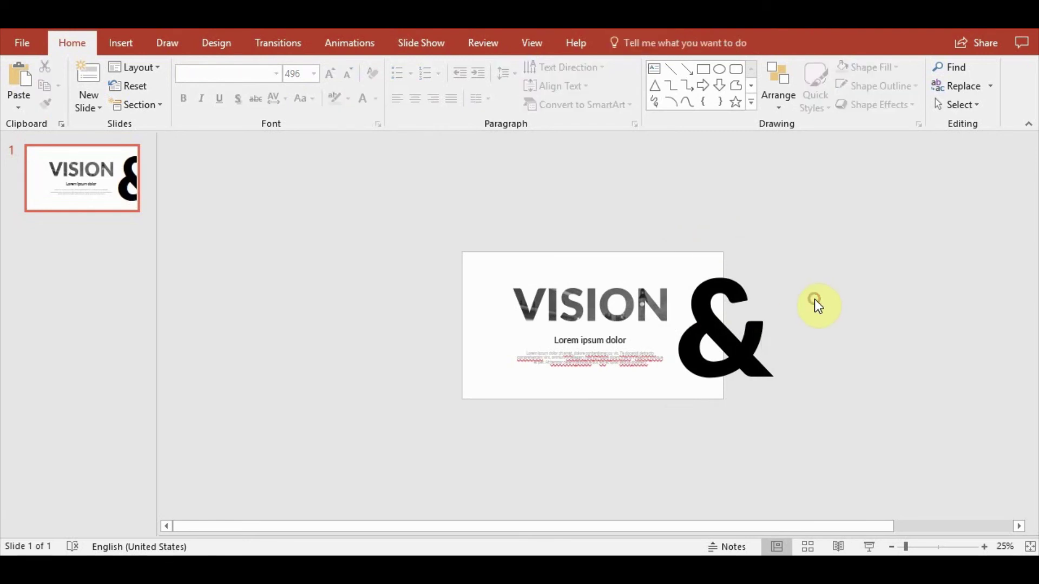
- Recolour the VISION slide's large ampersand to Light Gray, Background 2
left_click(705, 291)
left_click(690, 242)
left_click(377, 99)
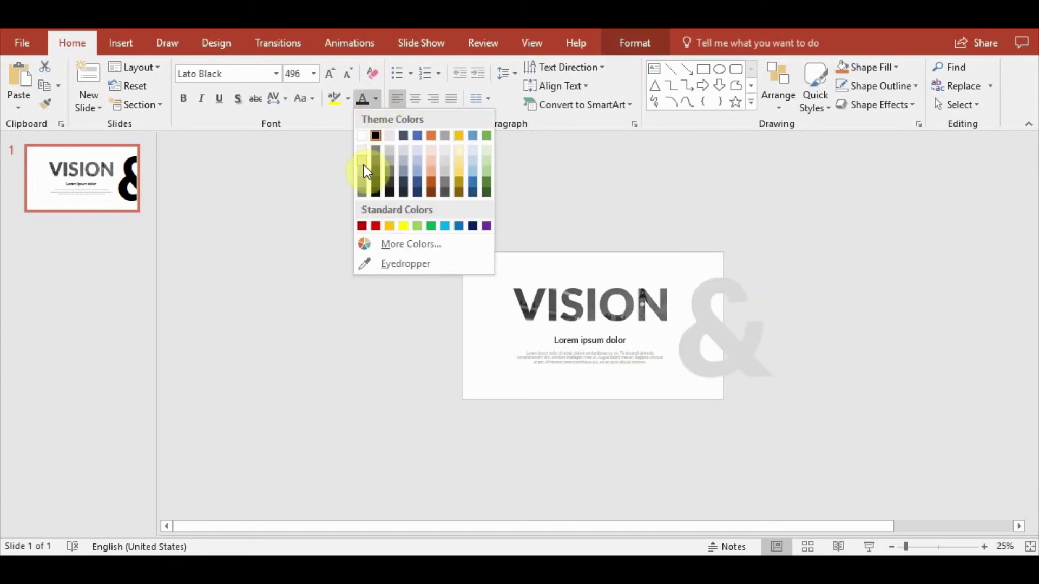
left_click(390, 136)
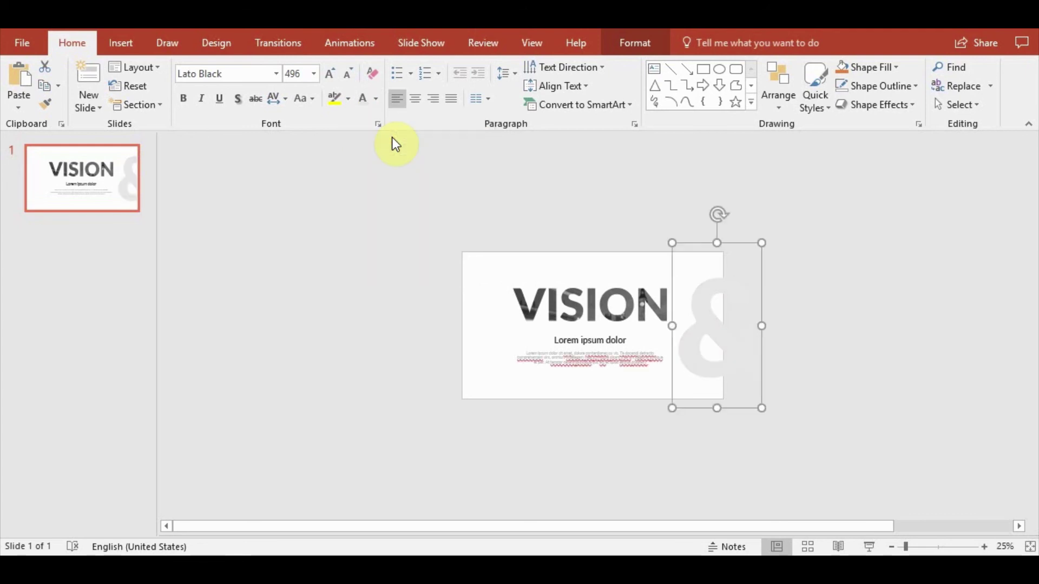
left_click(434, 182)
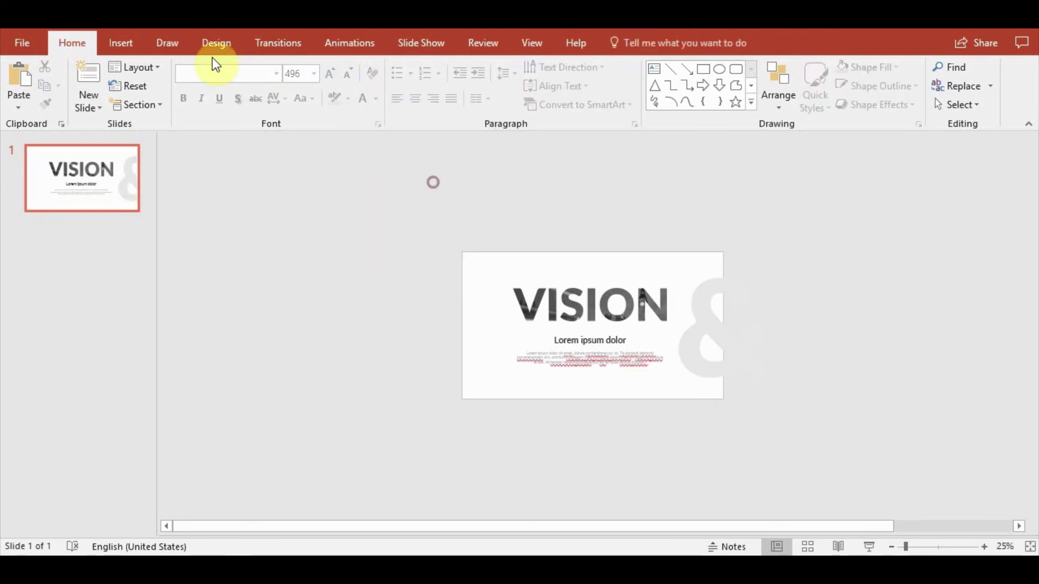
left_click(127, 46)
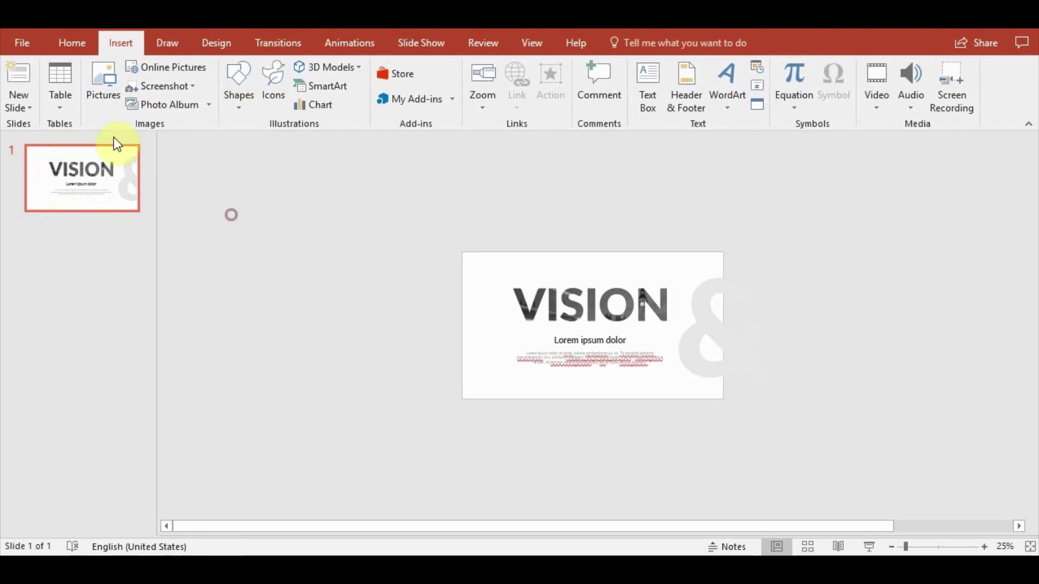
- Duplicate slide 1 by copying and pasting it as slide 2
left_click(100, 151)
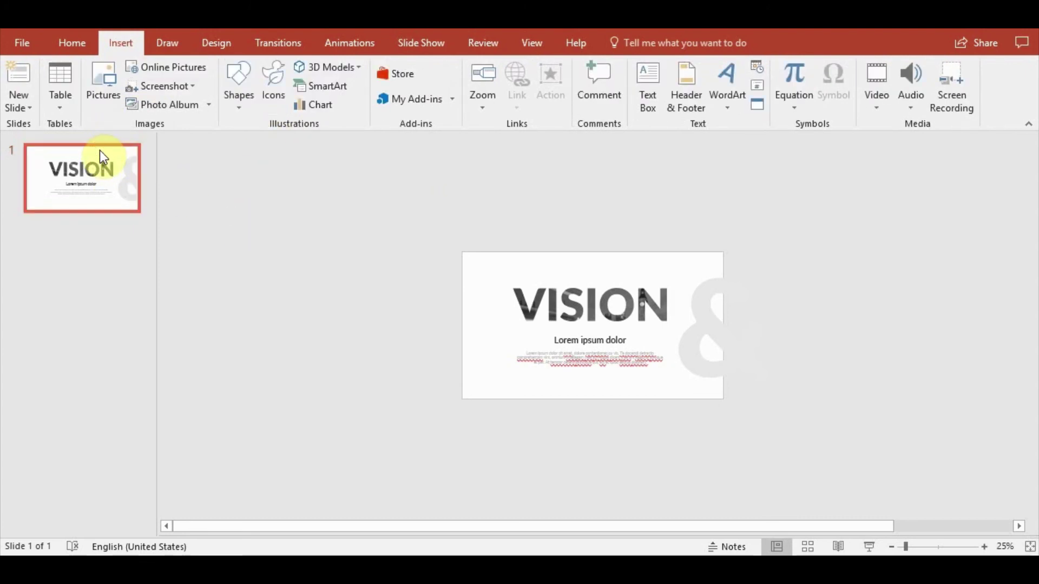
left_click(122, 275)
key("ctrl+v")
- On slide 1, subtract a rectangle beyond the right edge to trim the ampersand
left_click(109, 151)
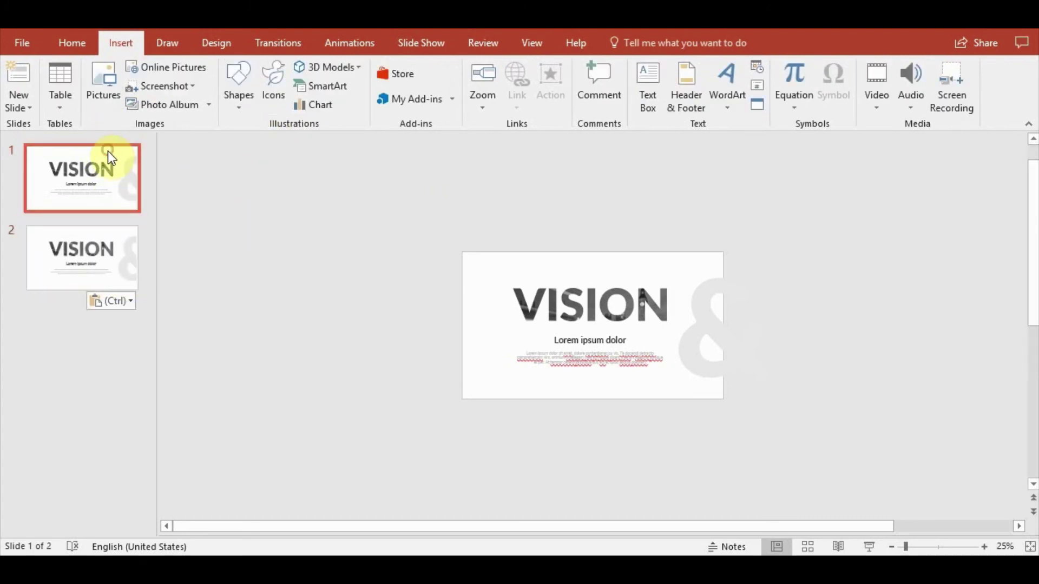
left_click(230, 103)
left_click(286, 143)
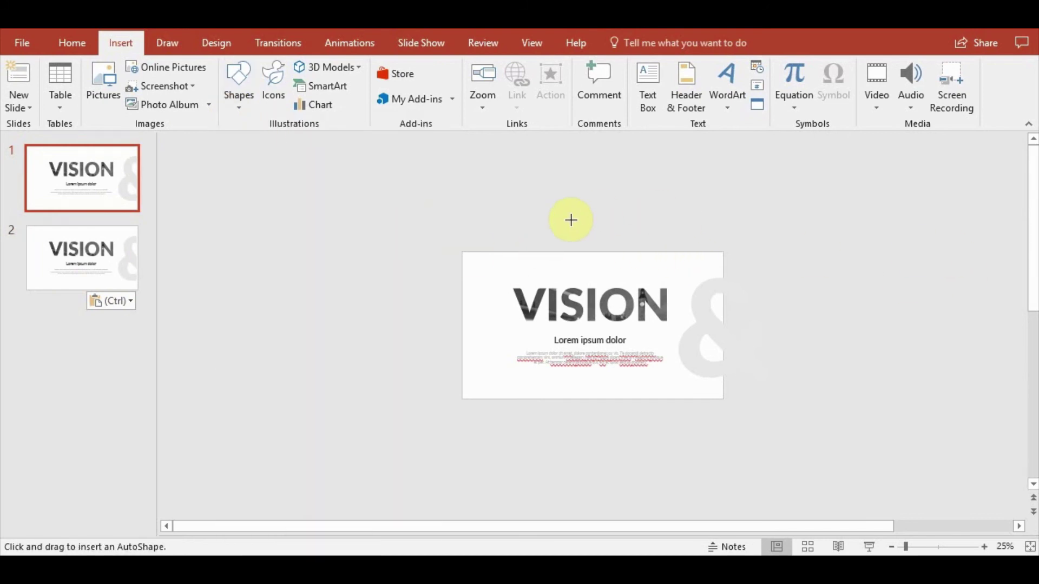
left_click_drag(883, 213, 723, 448)
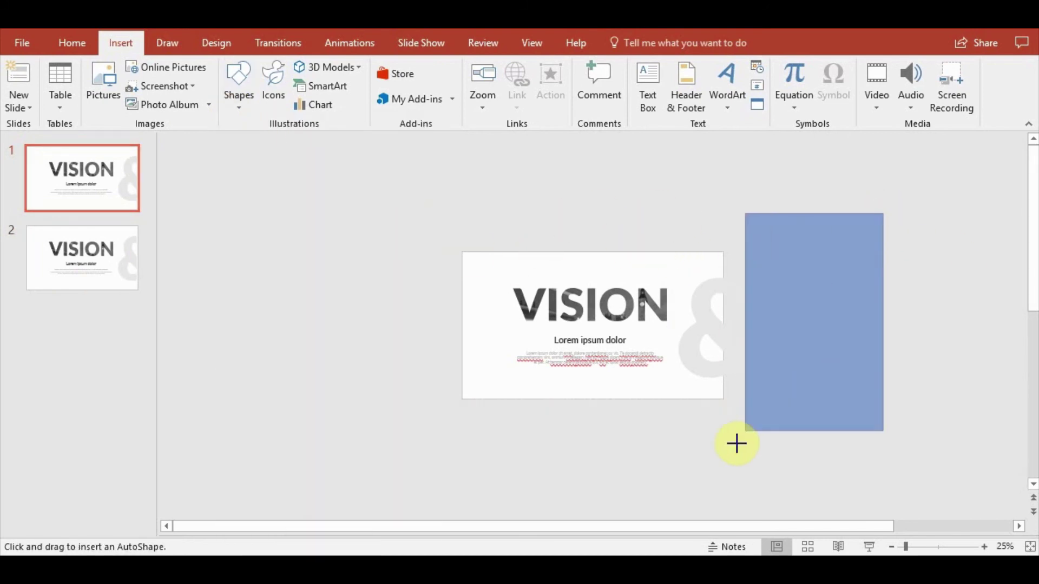
left_click(668, 499)
left_click(705, 327)
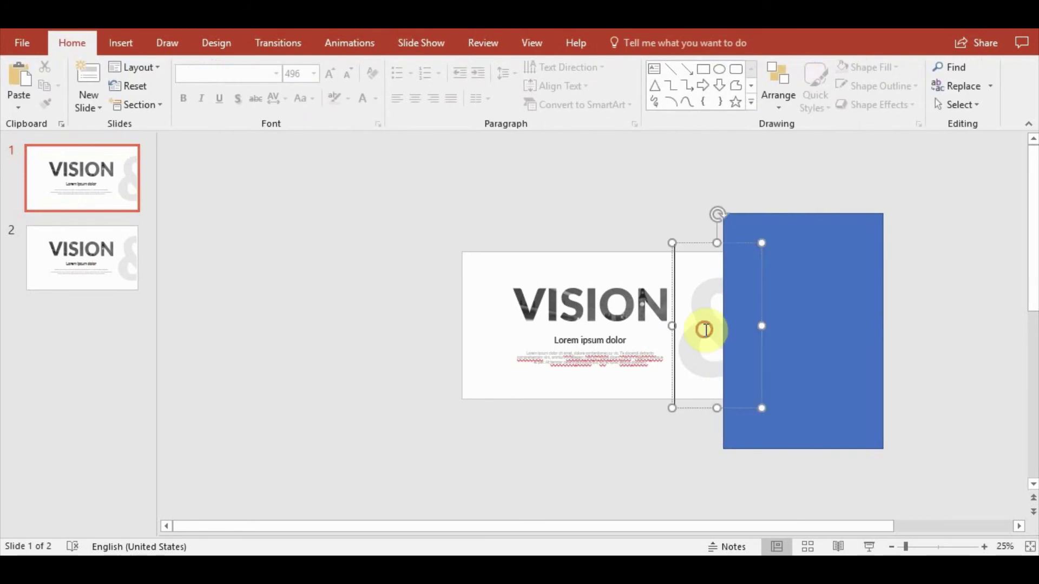
left_click(869, 342, "shift")
left_click(183, 108)
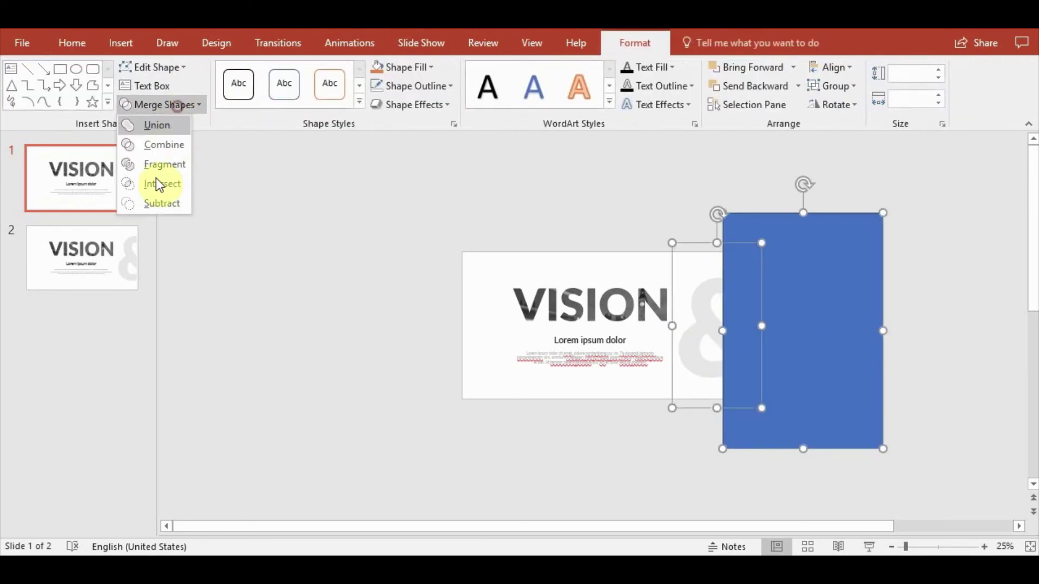
left_click(159, 200)
left_click(243, 319)
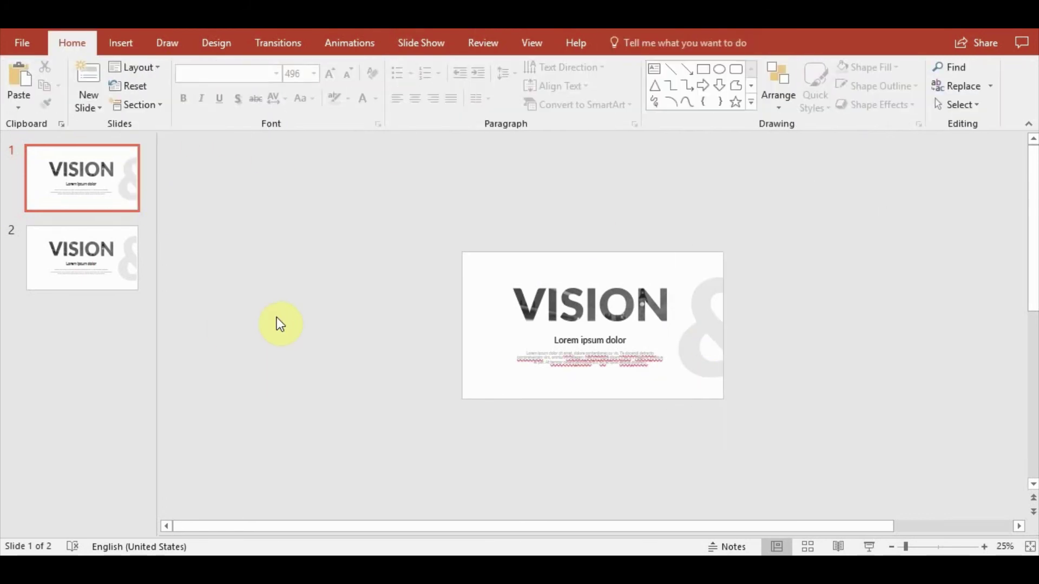
- On slide 2, subtract a rectangle over the ampersand's inner part, keeping its outer piece
left_click(90, 280)
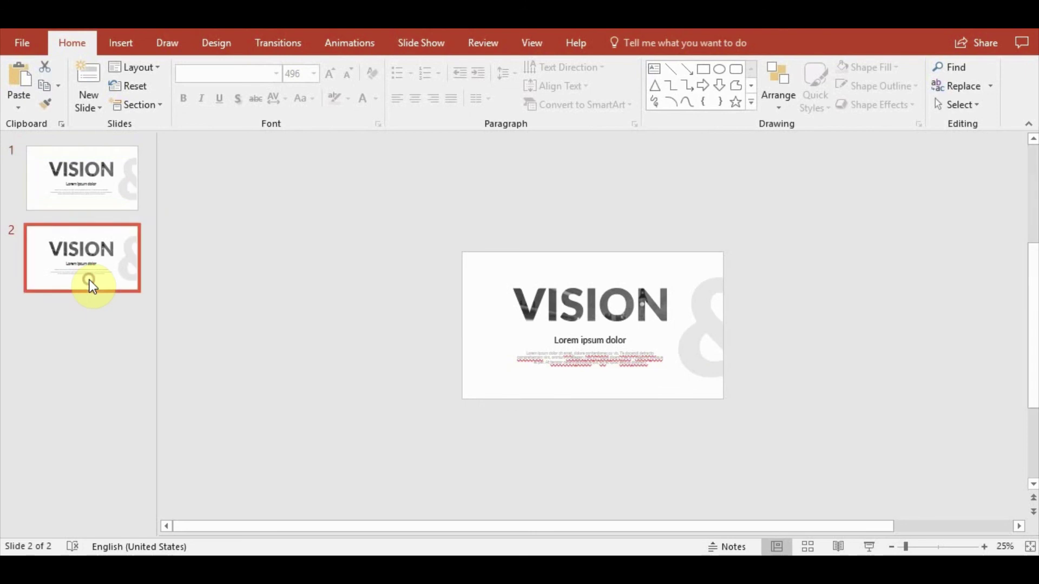
left_click(138, 46)
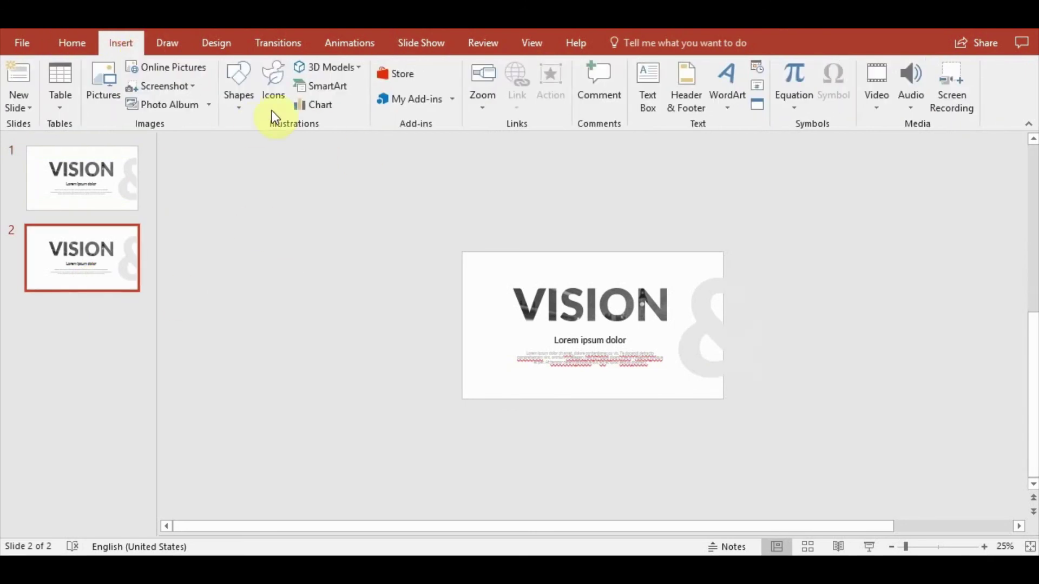
left_click(239, 89)
left_click(276, 141)
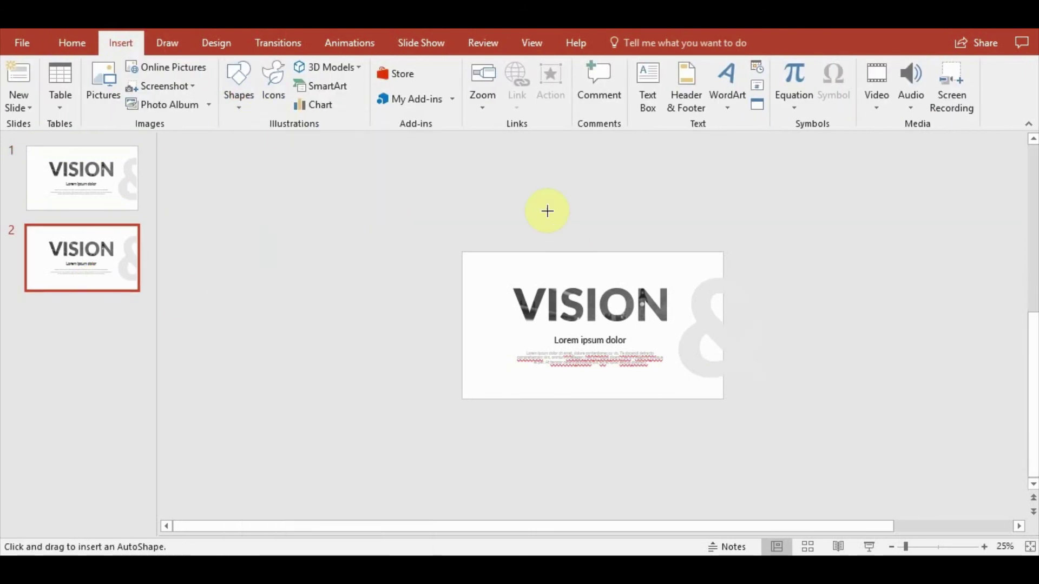
left_click_drag(583, 196, 725, 468)
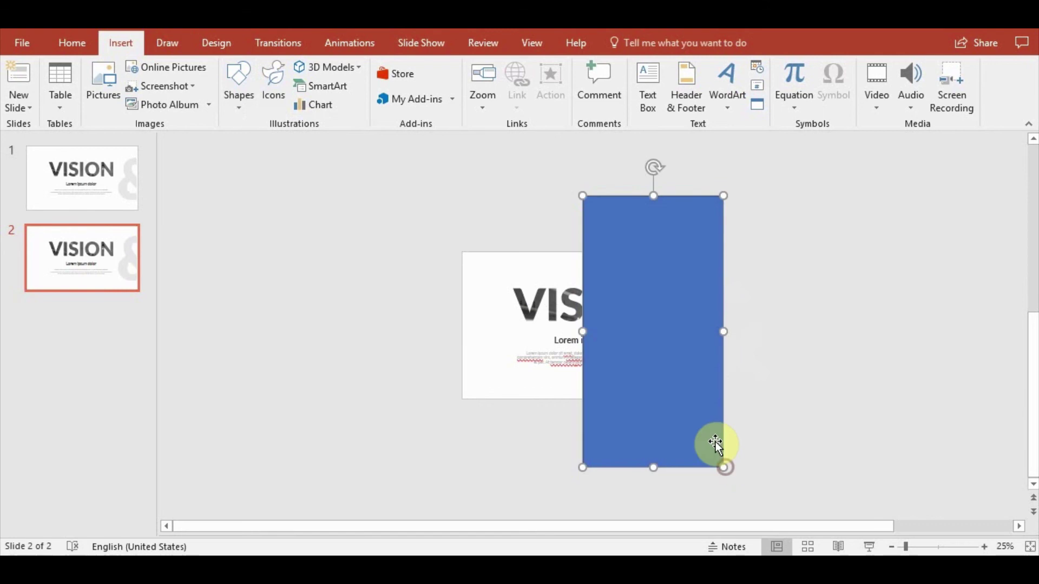
left_click_drag(738, 357, 745, 404)
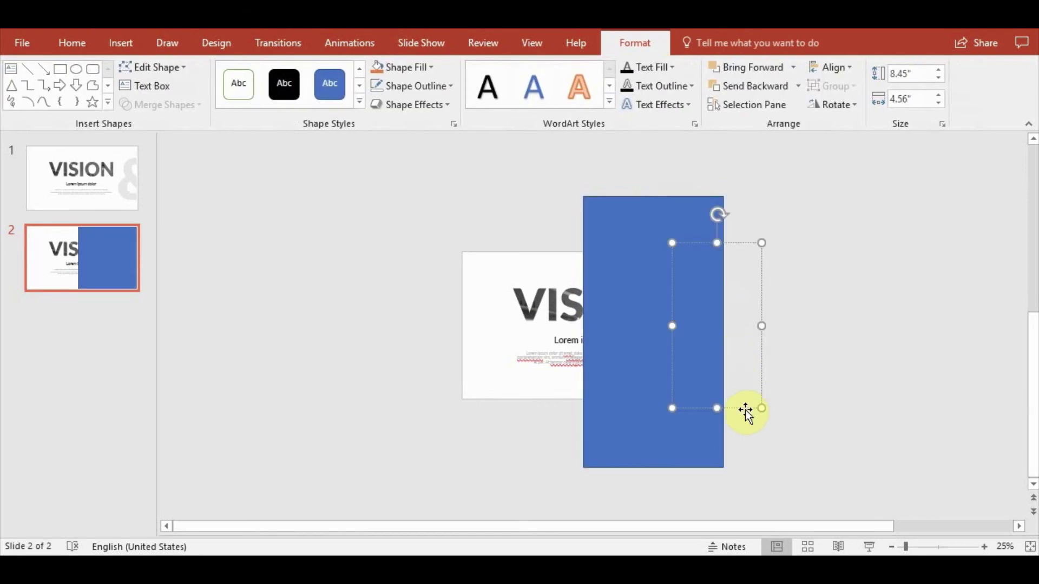
left_click(636, 385, "shift")
left_click(198, 103)
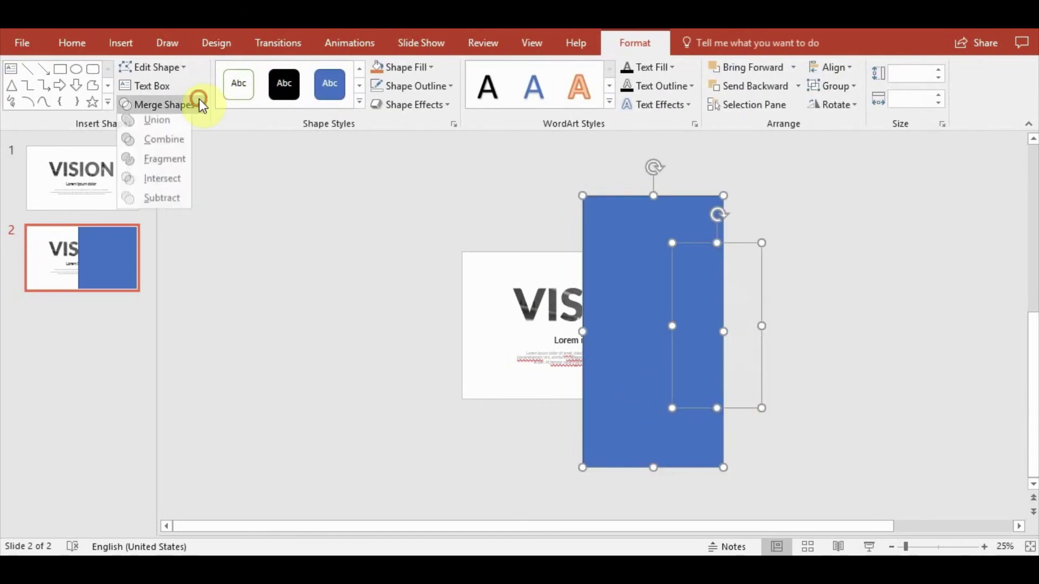
left_click(170, 201)
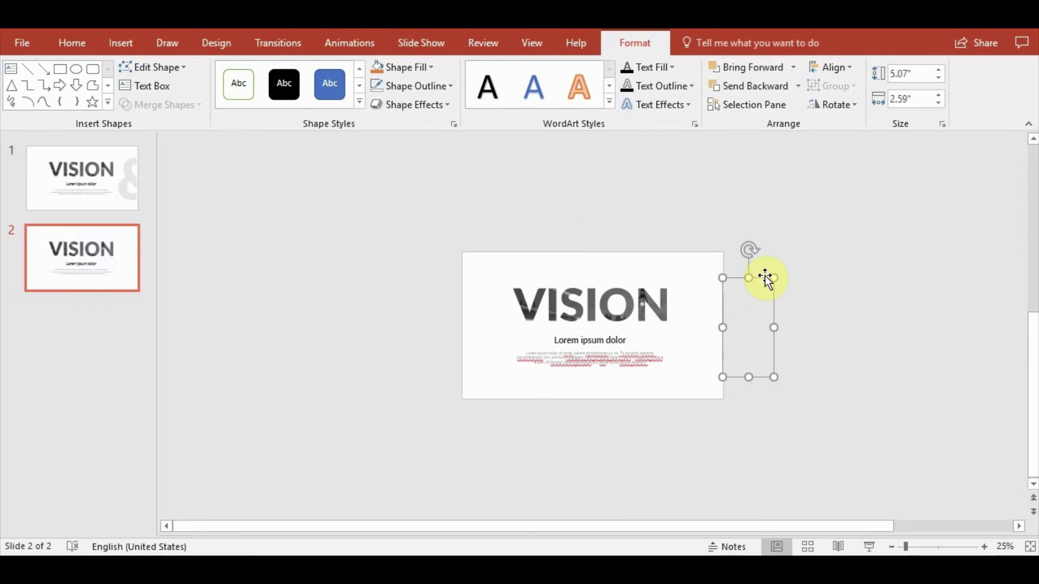
- Move the cropped ampersand piece flush against slide 2's left edge
left_click_drag(765, 278, 495, 288)
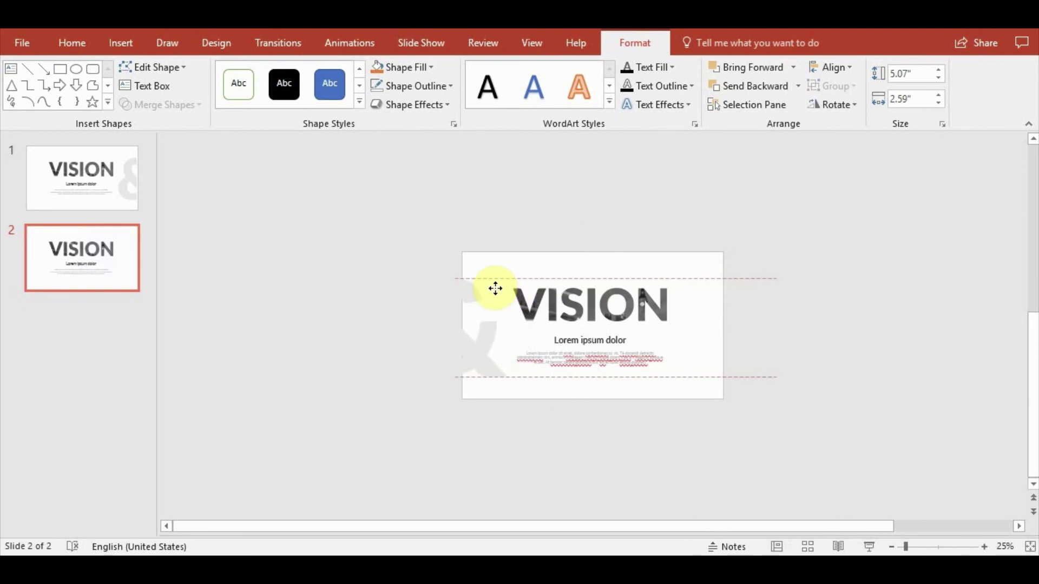
left_click_drag(495, 288, 502, 294)
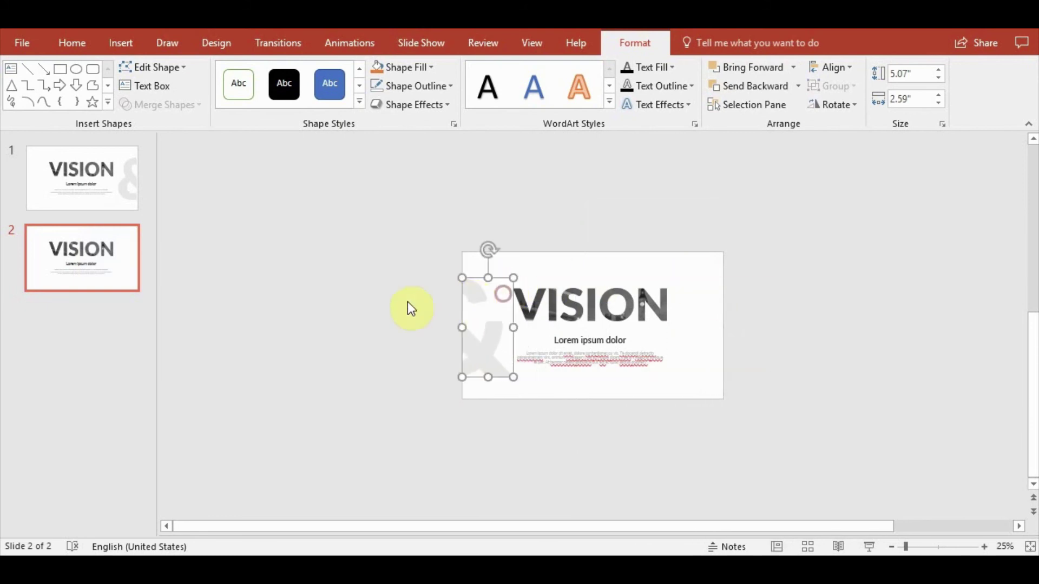
left_click(404, 304)
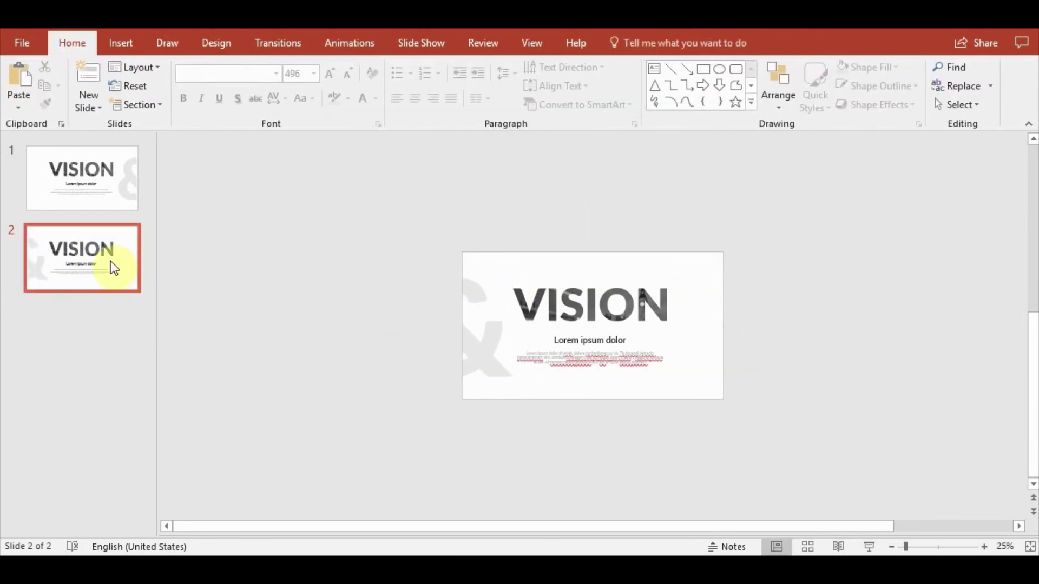
scroll(411, 377, "up", 3, "ctrl")
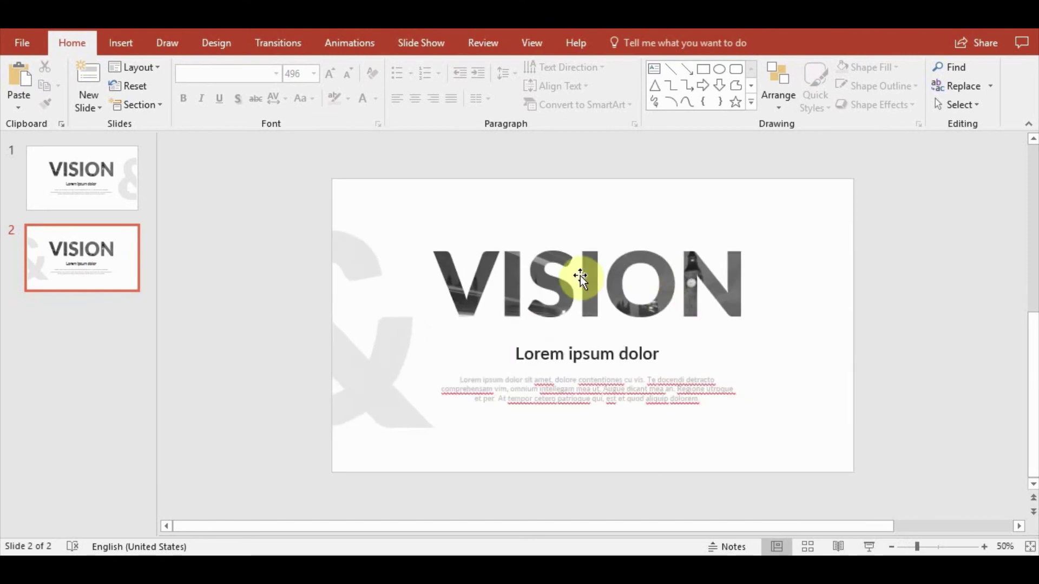
left_click(554, 288)
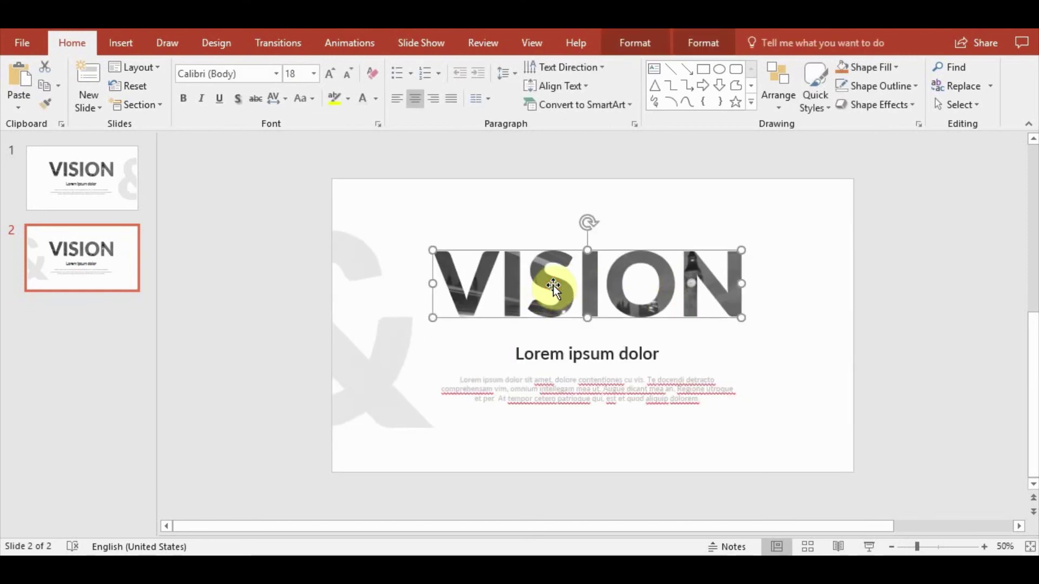
left_click(165, 294)
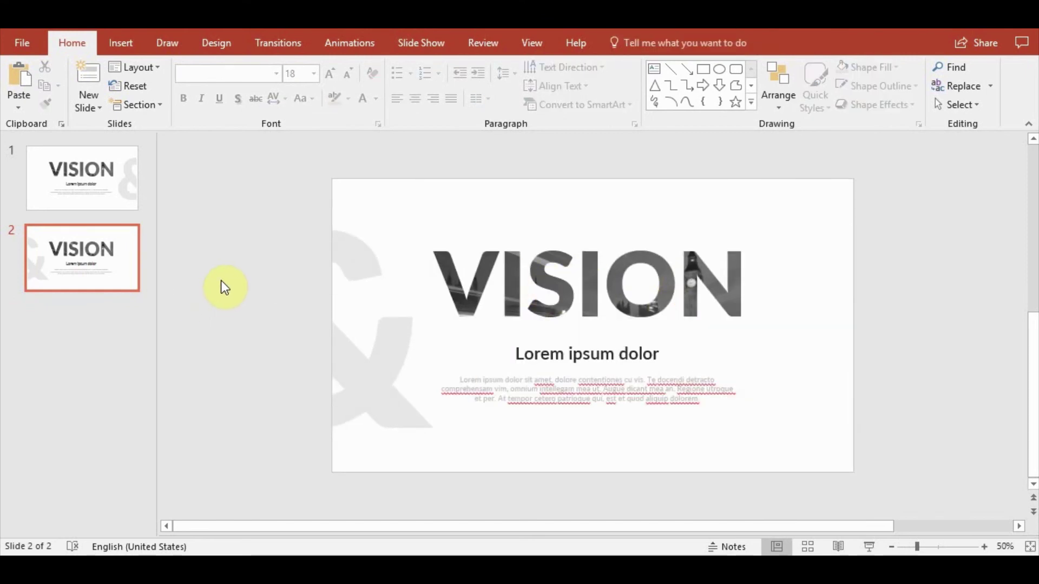
left_click(128, 45)
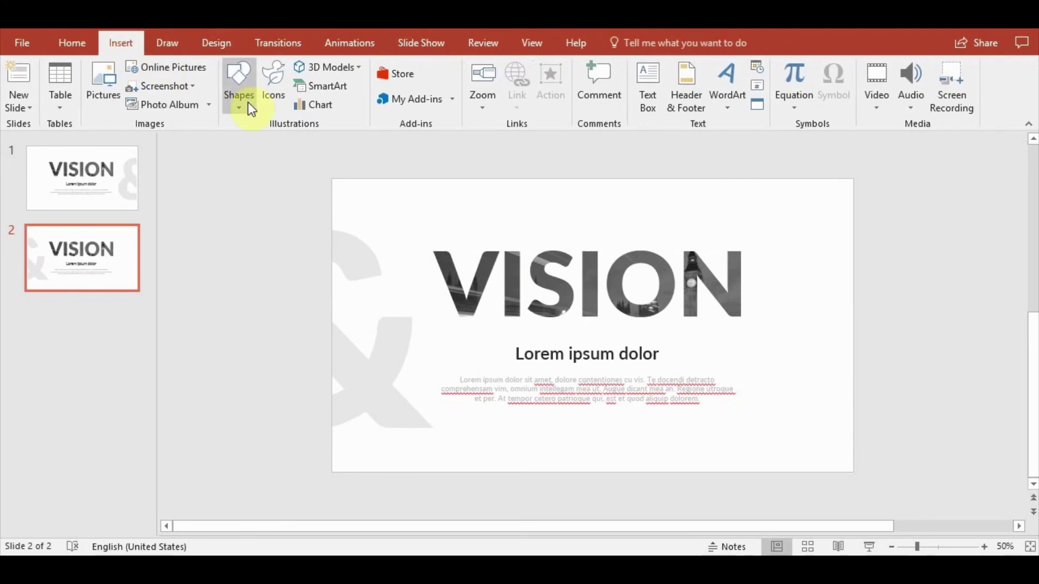
- Add a text box reading MISSION above the title on slide 2
left_click(658, 86)
left_click(585, 184)
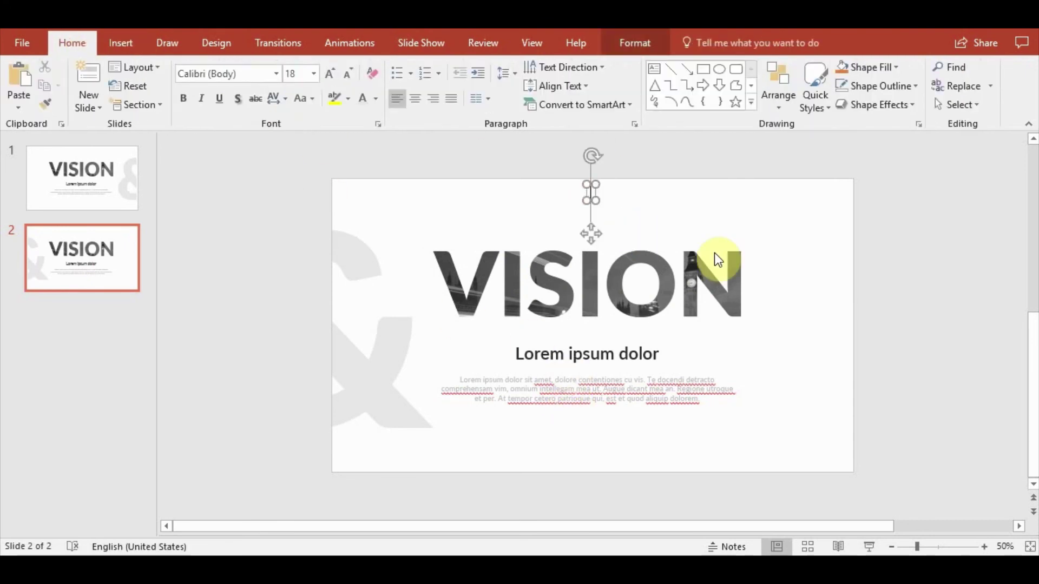
type("m")
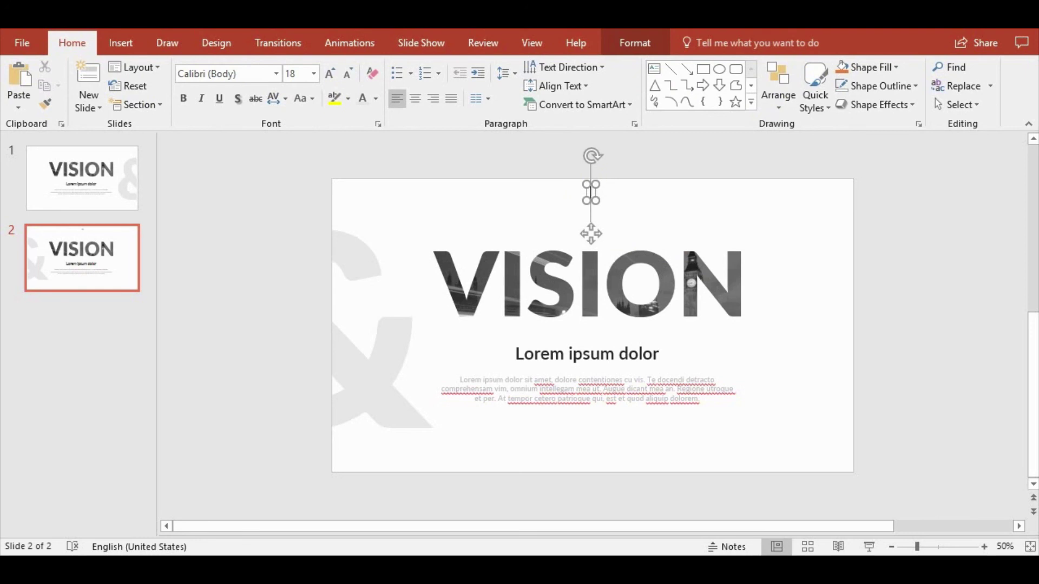
type("ission")
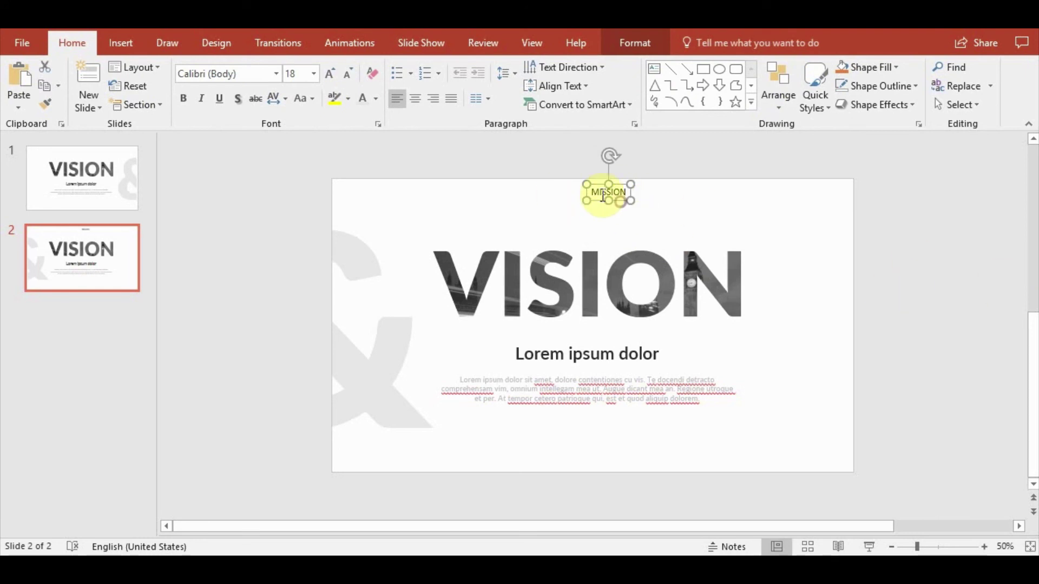
- Set the MISSION text to Lato Black and enlarge it toward 166 pt
left_click(277, 73)
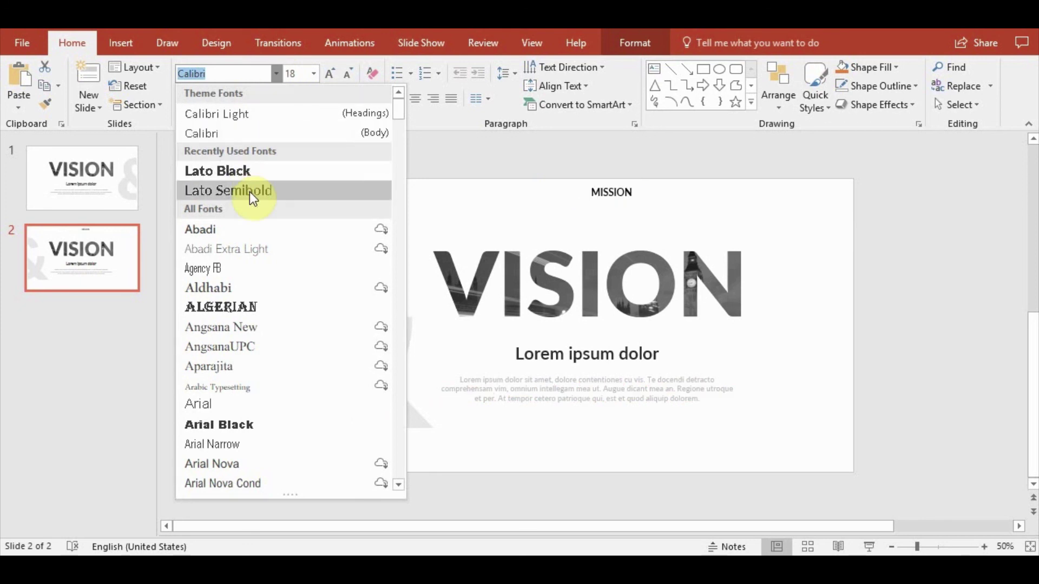
left_click(249, 176)
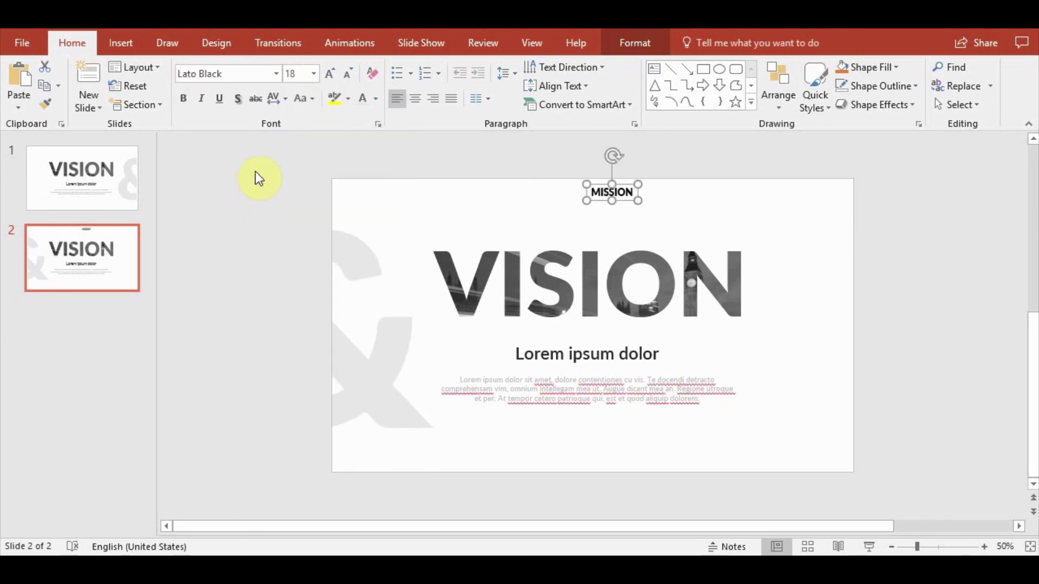
left_click(331, 81)
left_click(331, 81)
left_click(331, 81)
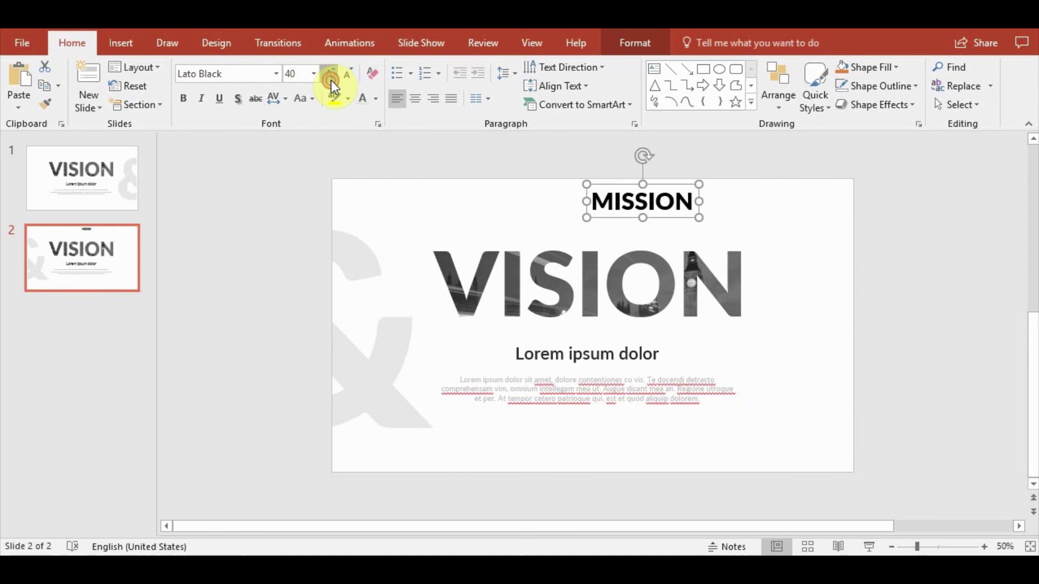
left_click(332, 81)
left_click(331, 81)
left_click(331, 81)
left_click(331, 81)
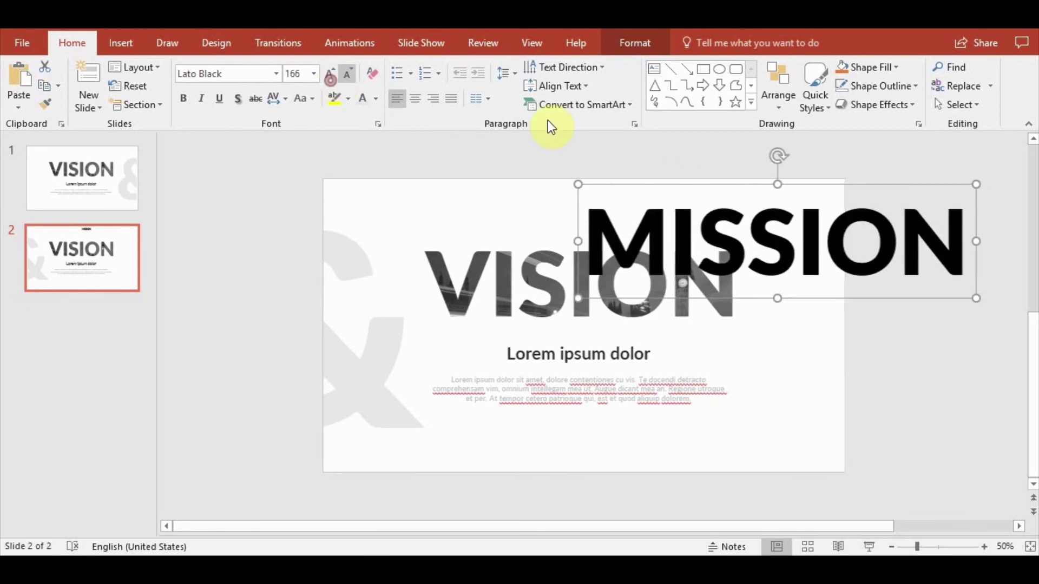
- Keep MISSION at size 166 and centre it horizontally over the VISION title
left_click(699, 185)
mouse_move(671, 188)
left_mouse_down()
mouse_move(519, 226)
mouse_move(529, 225)
mouse_move(515, 216)
left_mouse_up()
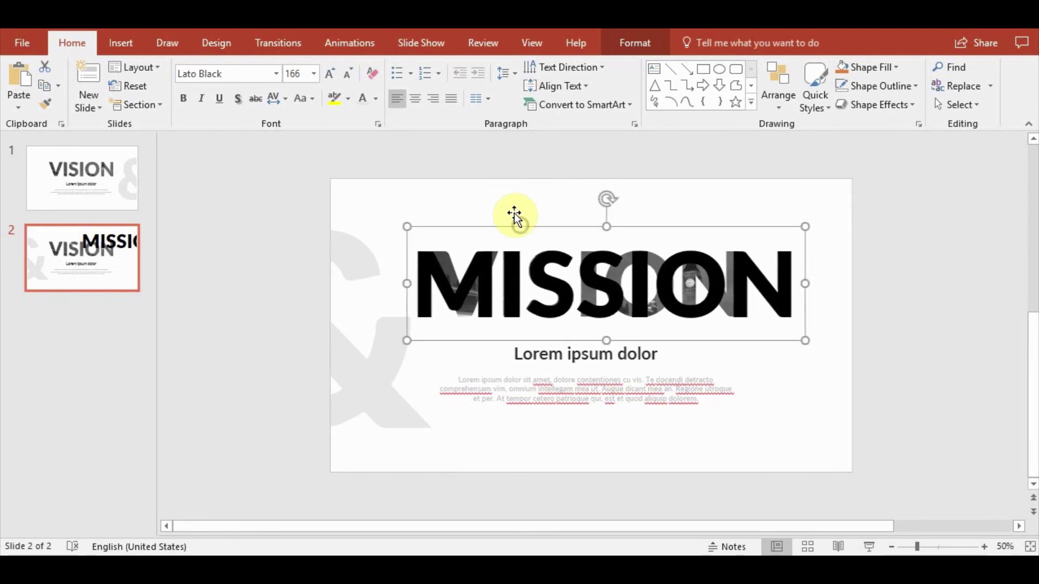
left_click(348, 73)
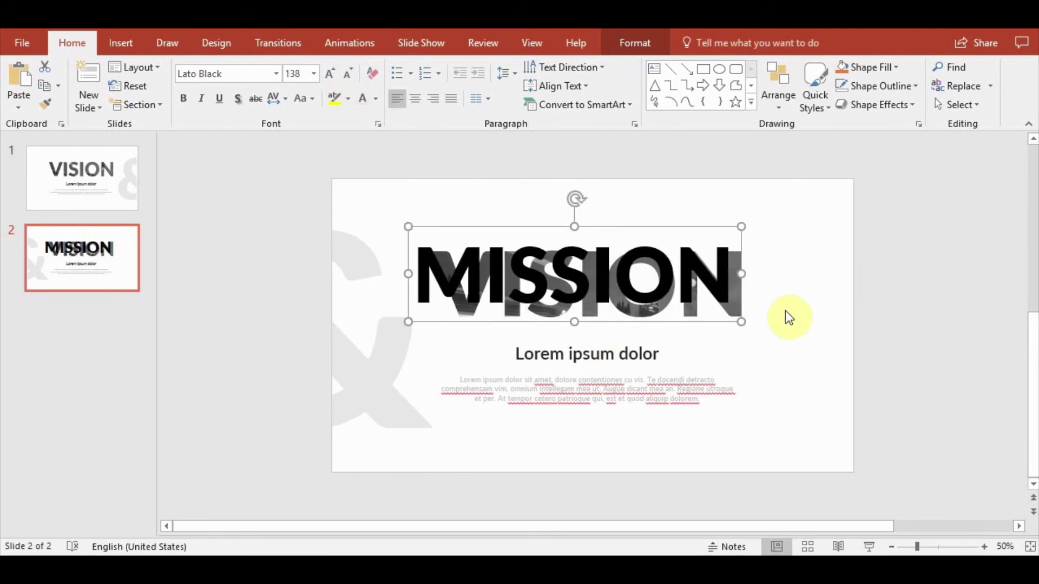
left_click(330, 73)
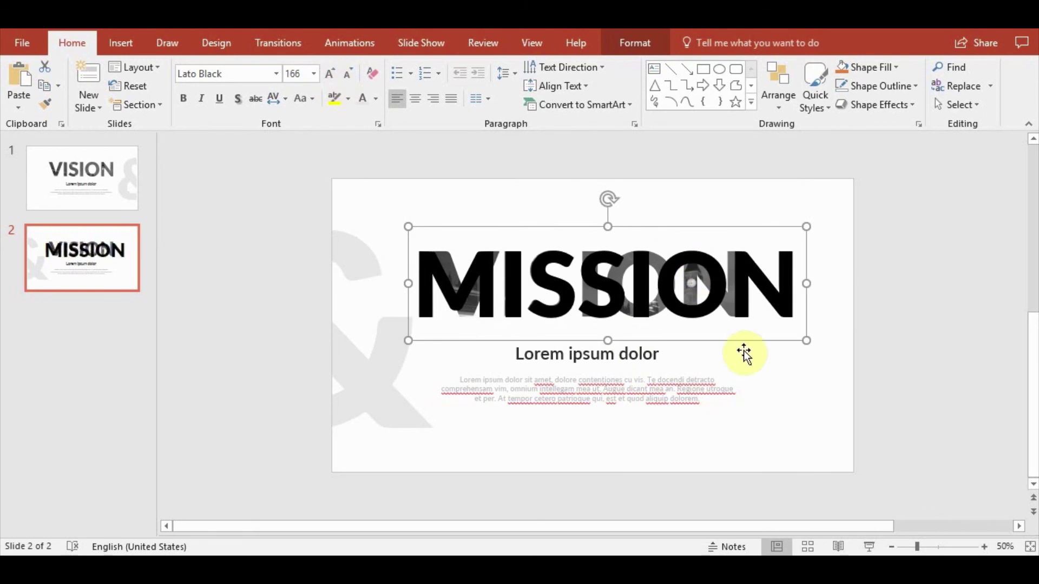
mouse_move(761, 341)
left_mouse_down()
mouse_move(703, 337)
mouse_move(712, 338)
left_mouse_up()
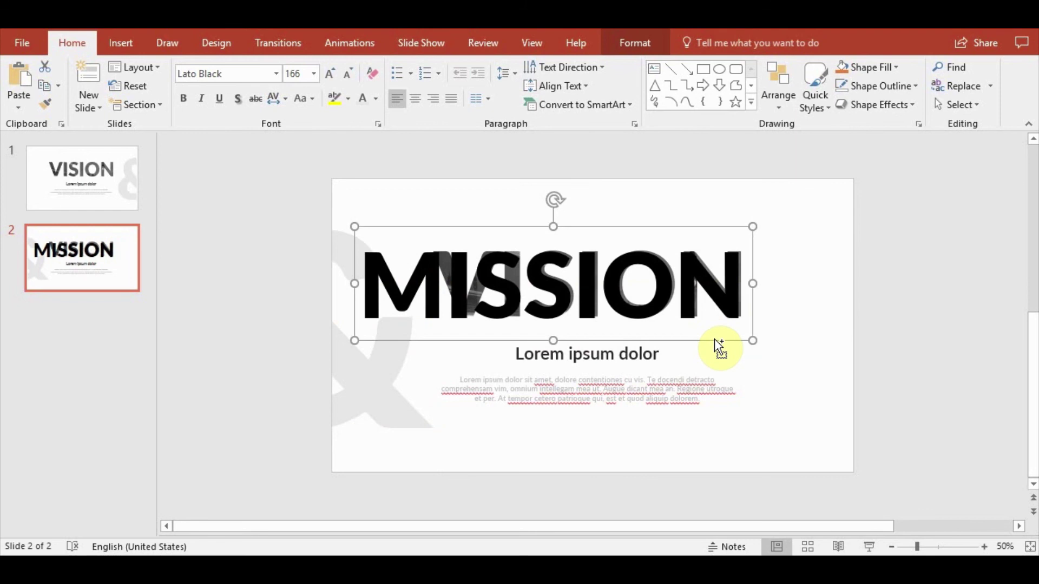
key("ctrl+Up")
key("ctrl+Right")
key("ctrl+Right")
key("ctrl+Right")
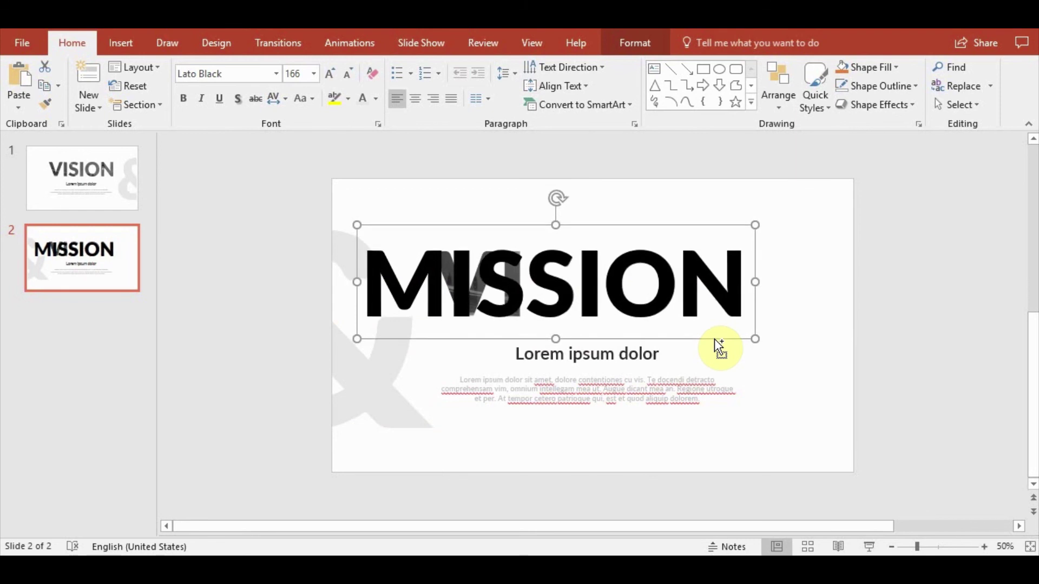
key("Right")
key("Right")
key("Right")
key("Right")
key("Right")
key("Right")
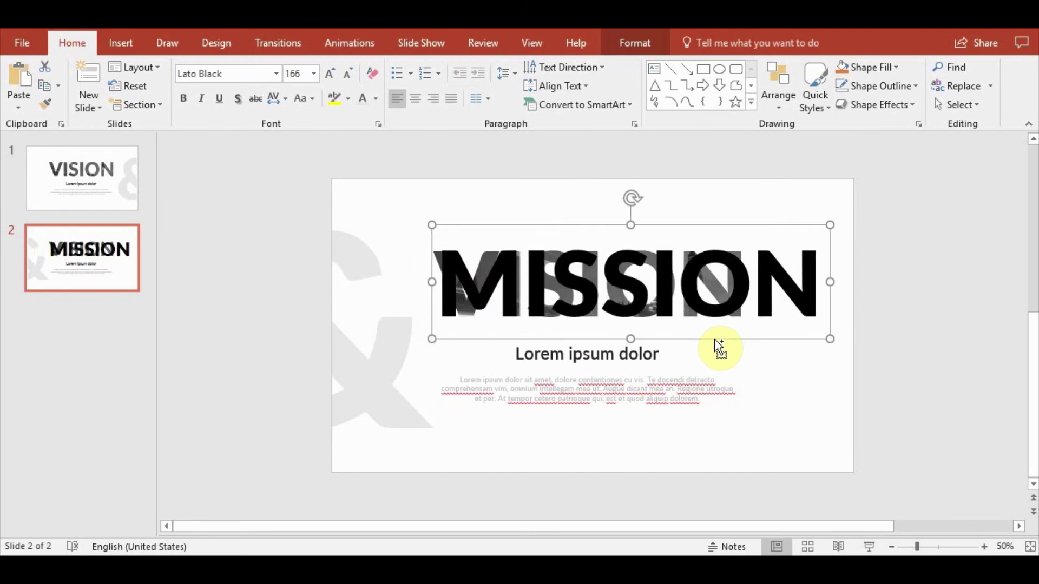
key("ctrl+Left")
key("ctrl+Left")
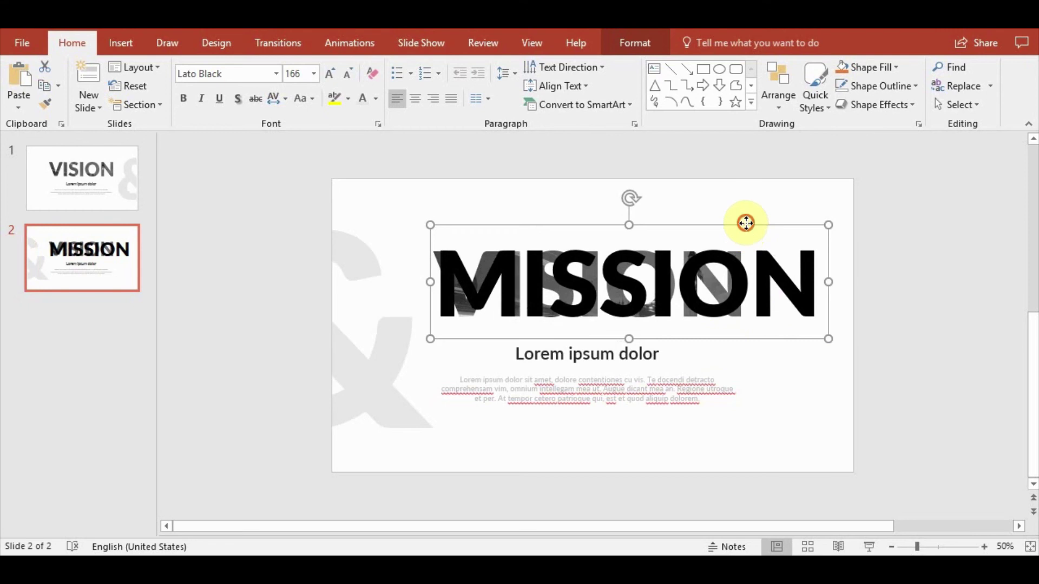
mouse_move(746, 226)
left_mouse_down()
mouse_move(709, 225)
mouse_move(723, 249)
left_mouse_up()
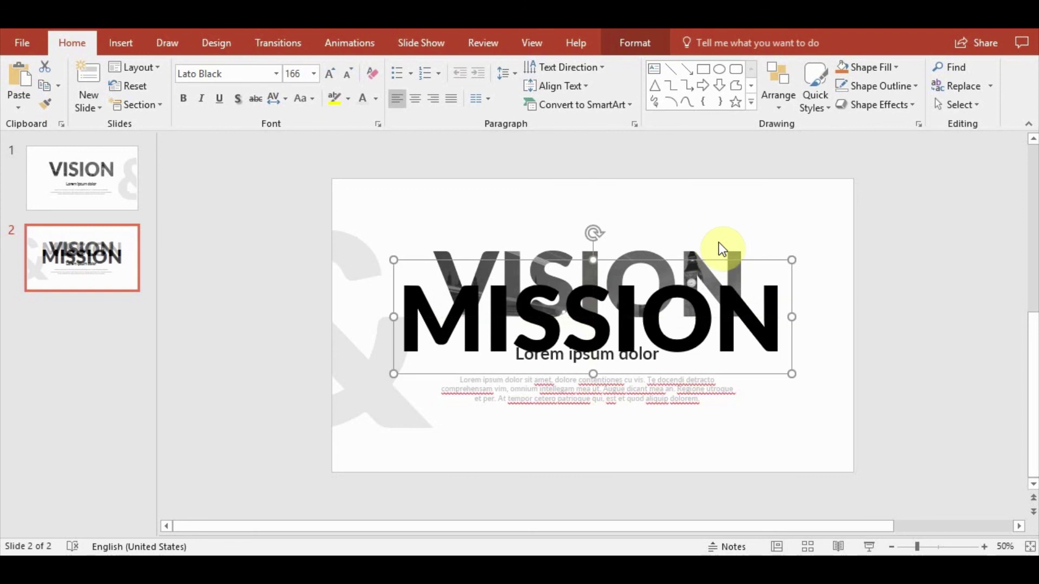
- Delete the old VISION title and move MISSION up above Lorem ipsum dolor
left_click(696, 252)
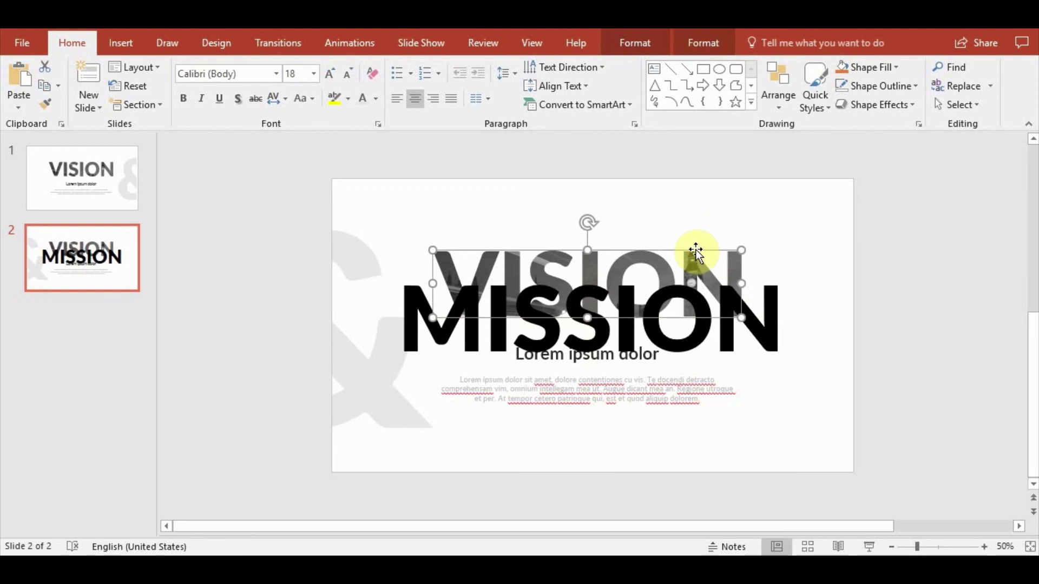
key("Delete")
left_click(694, 269)
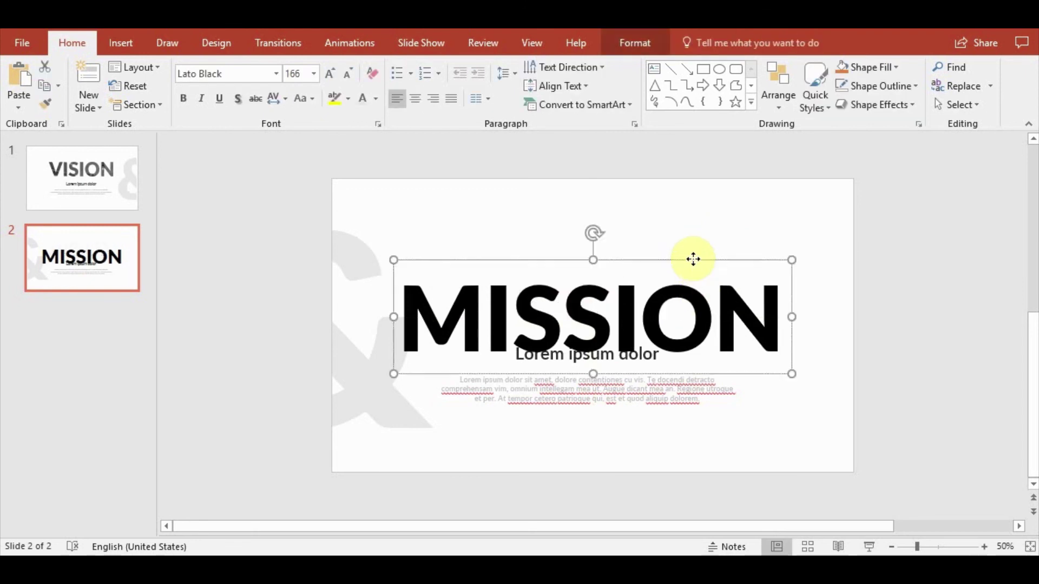
left_click_drag(693, 259, 695, 216)
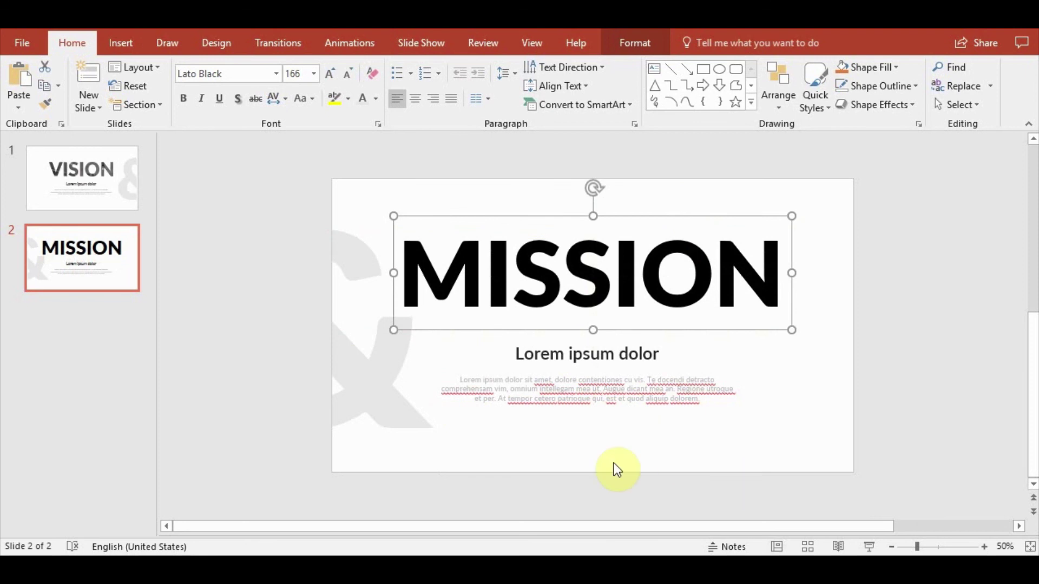
left_click(93, 179)
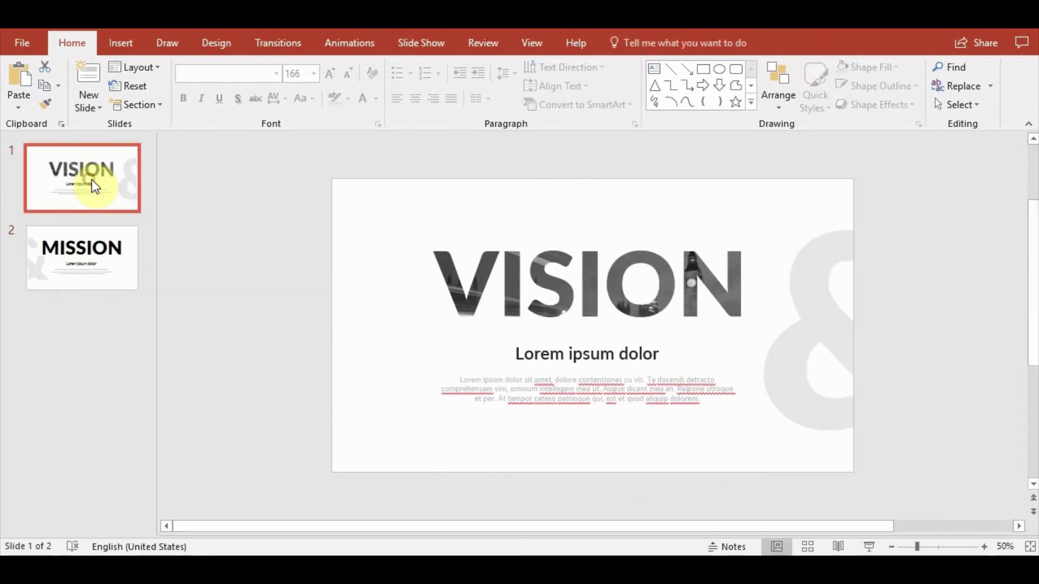
left_click(870, 547)
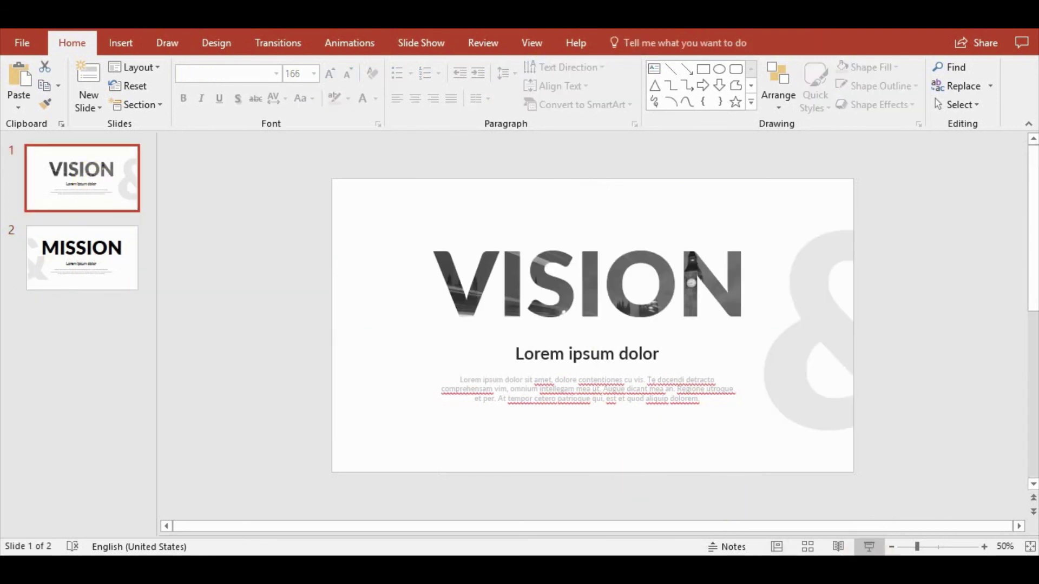
key("Right")
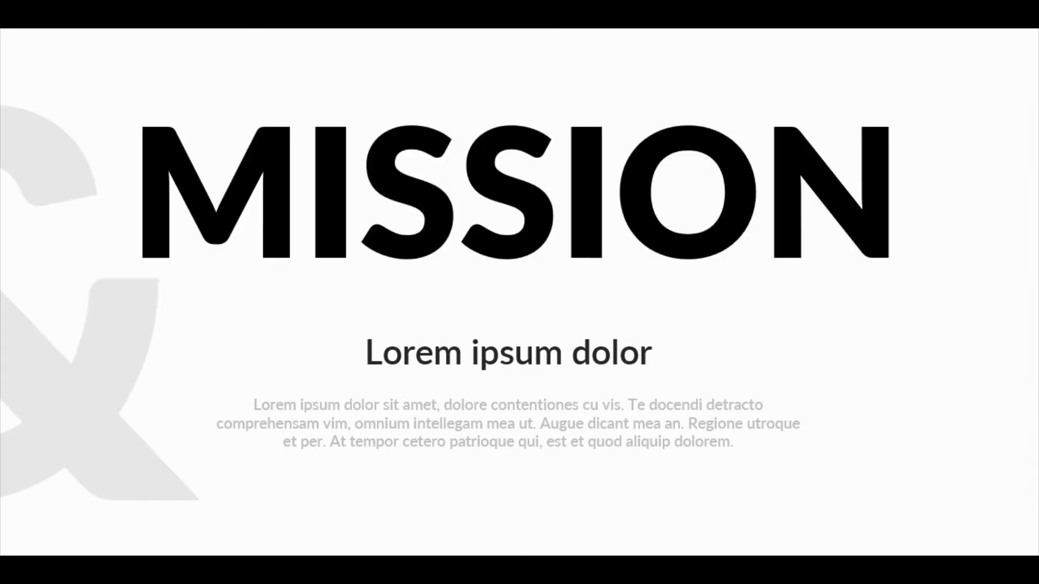
key("Left")
key("Right")
key("Left")
key("Escape")
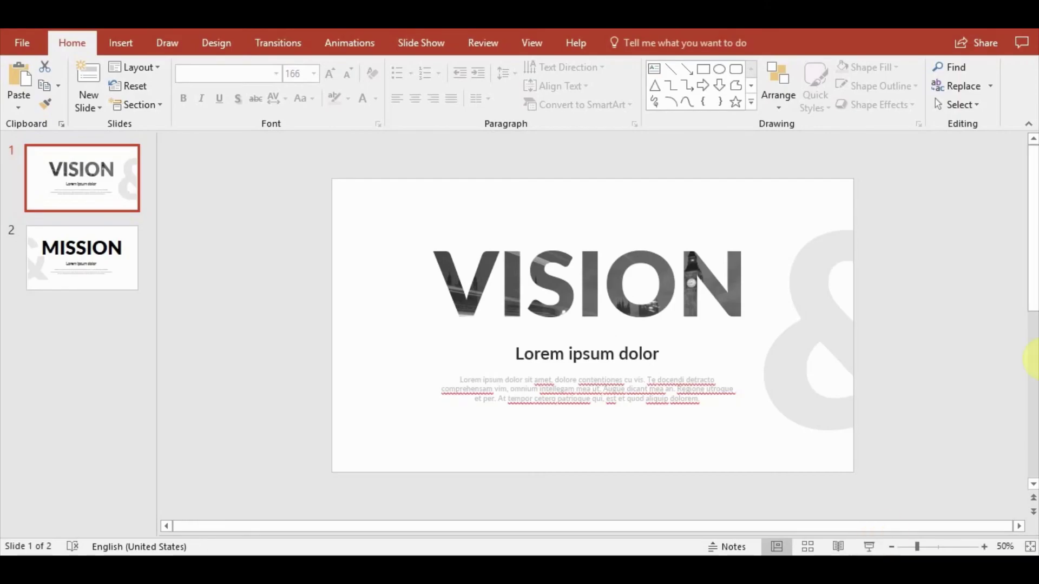
- On the MISSION slide, paste the picture-filled VISION title onto the slide
left_click(83, 267)
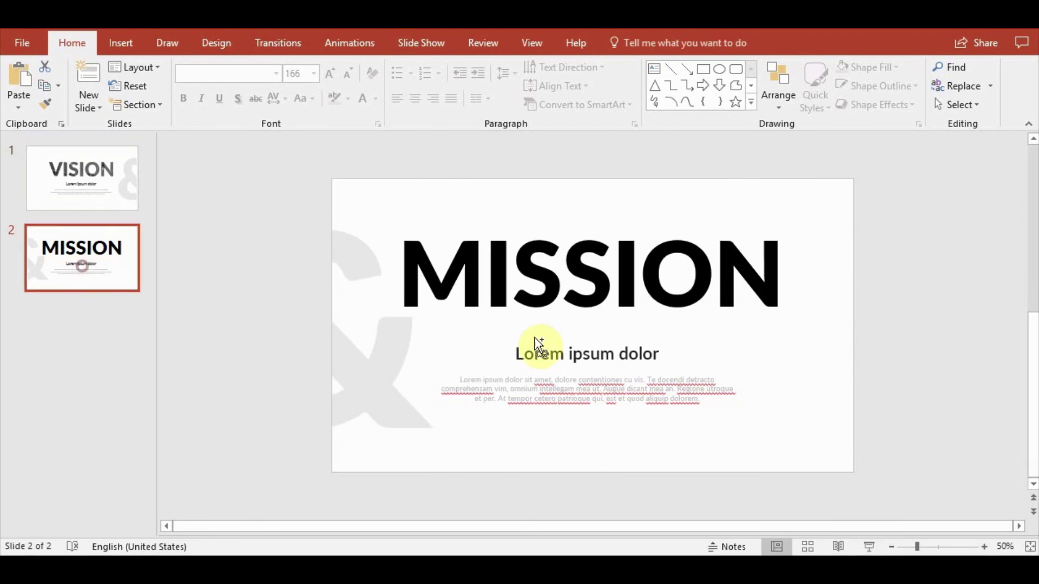
left_click(703, 303)
key("ctrl+v")
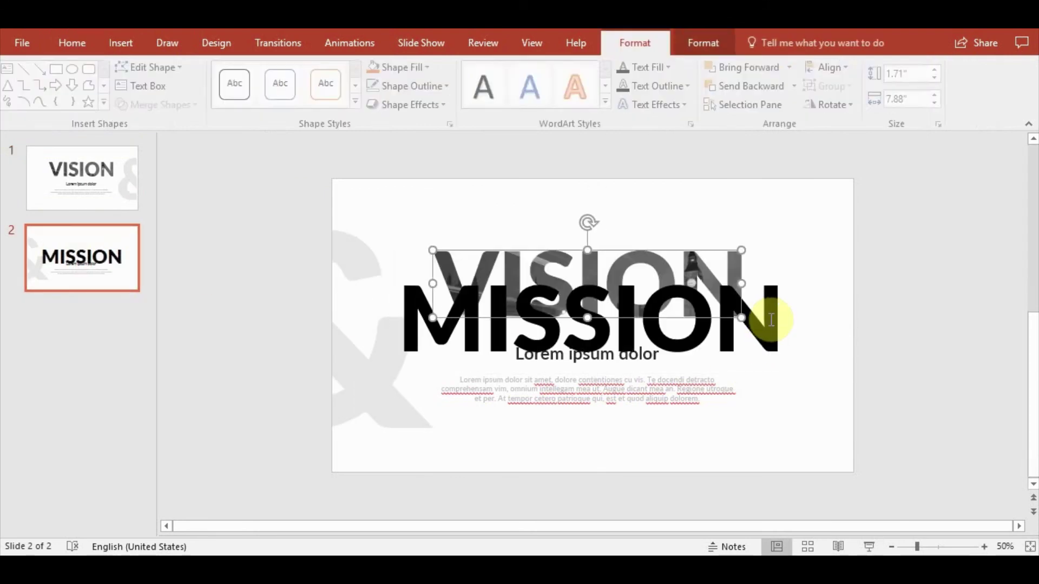
left_click(967, 333)
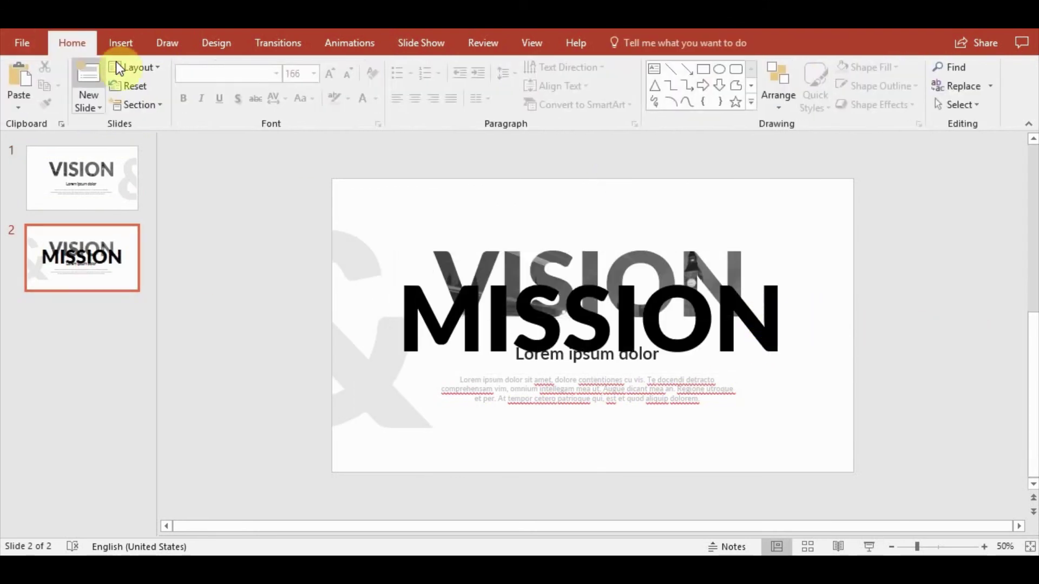
- Draw a horizontal guide line along the VISION title's top edge
left_click(121, 43)
left_click(236, 101)
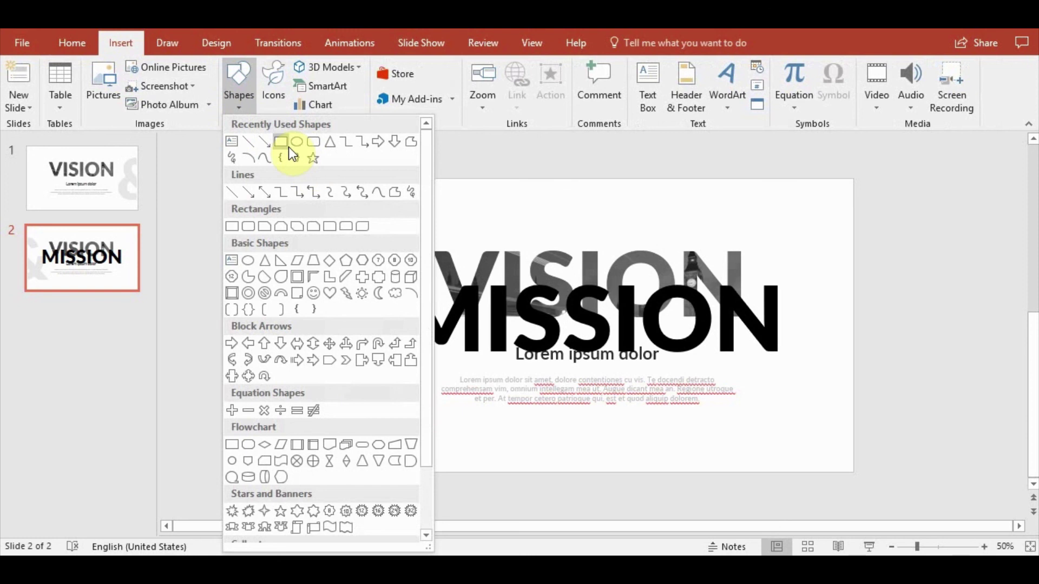
left_click(262, 145)
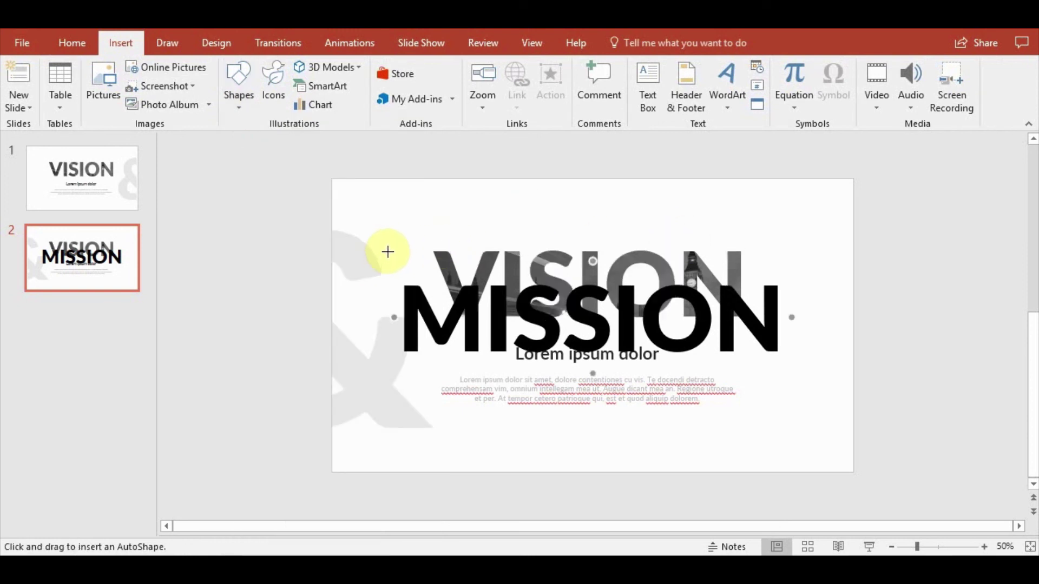
left_click_drag(388, 250, 881, 250)
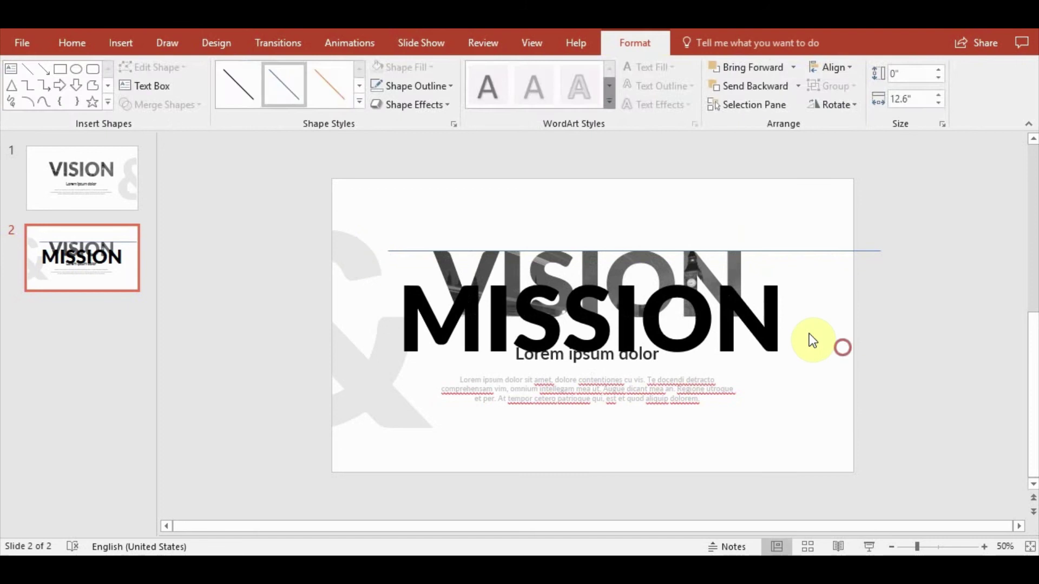
- Move the MISSION title up to sit just below the blue guide line
left_click(728, 308)
left_click(842, 266)
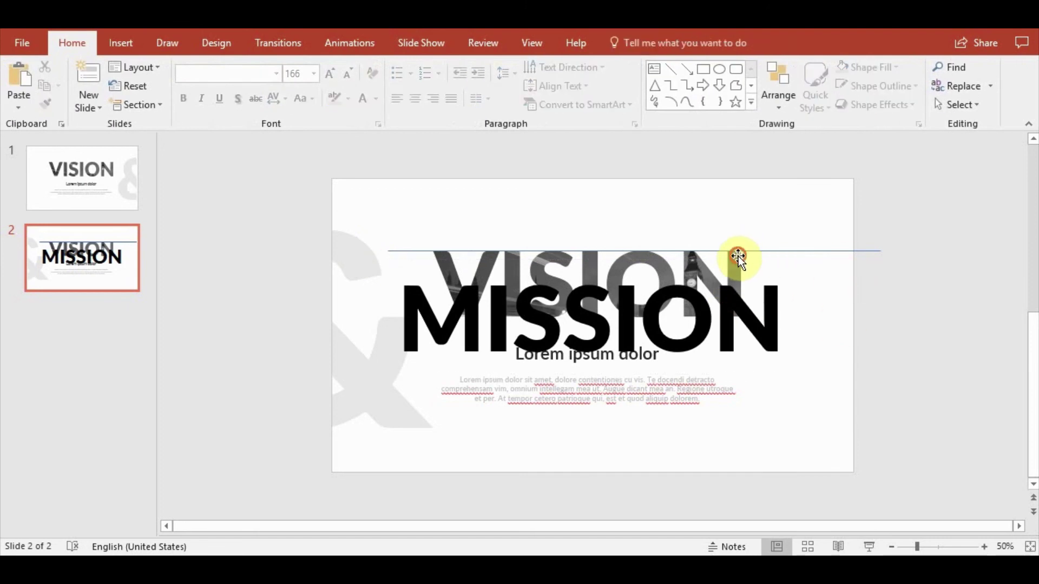
left_click(738, 252)
left_click(735, 263)
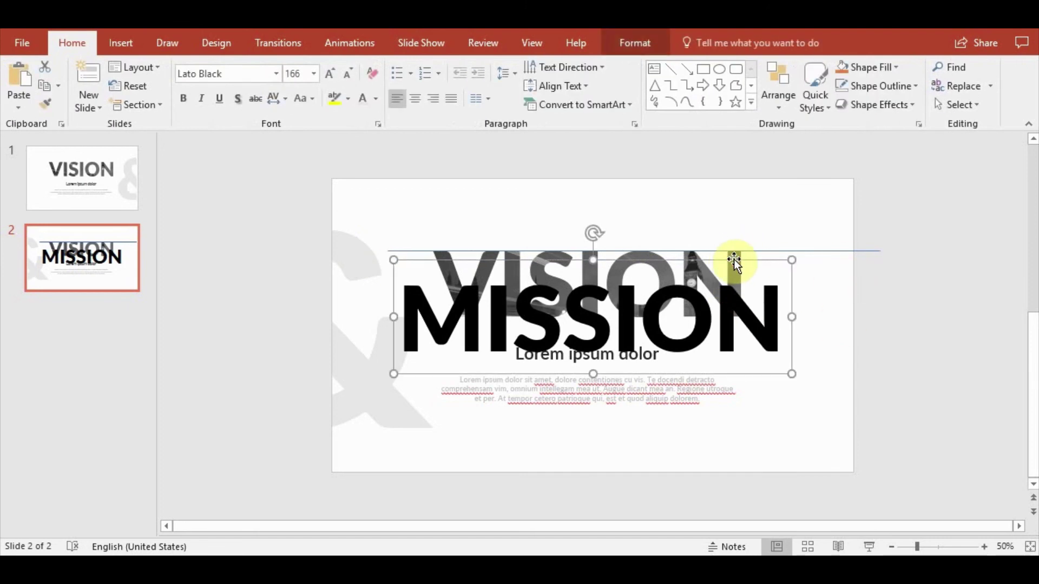
left_click_drag(734, 262, 738, 290)
left_click(734, 267)
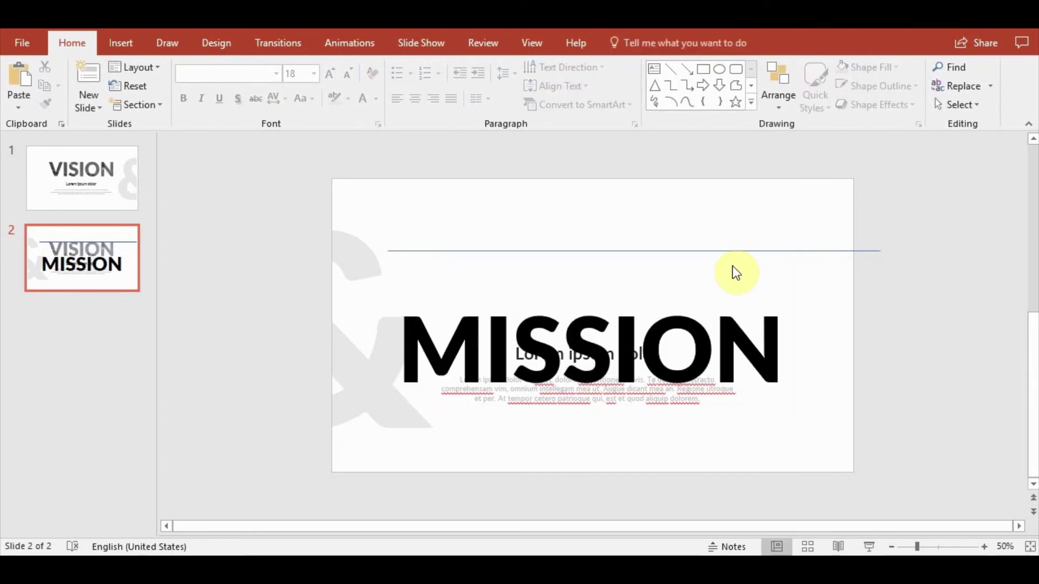
left_click(606, 346)
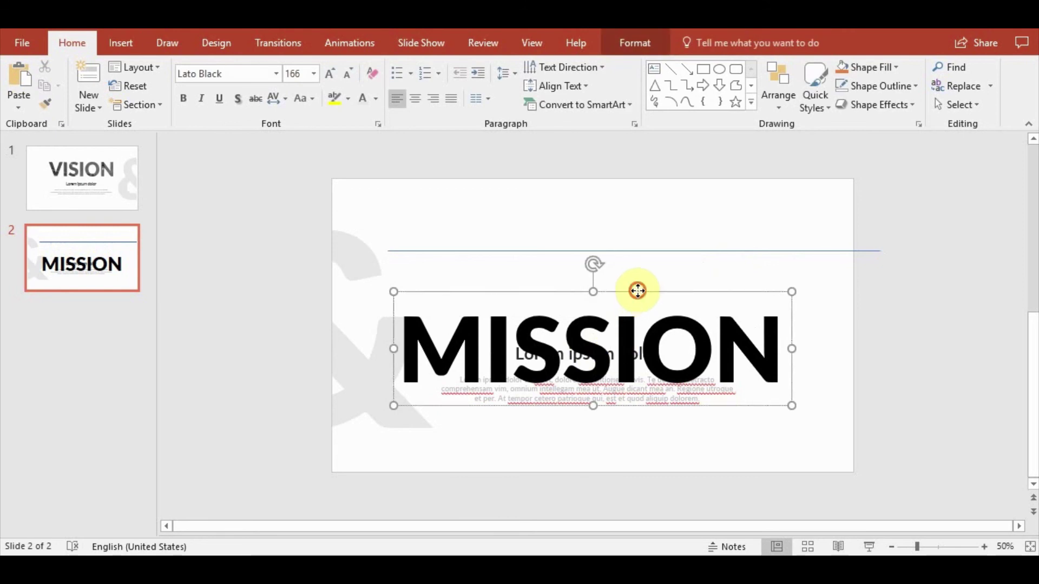
left_click_drag(638, 291, 646, 226)
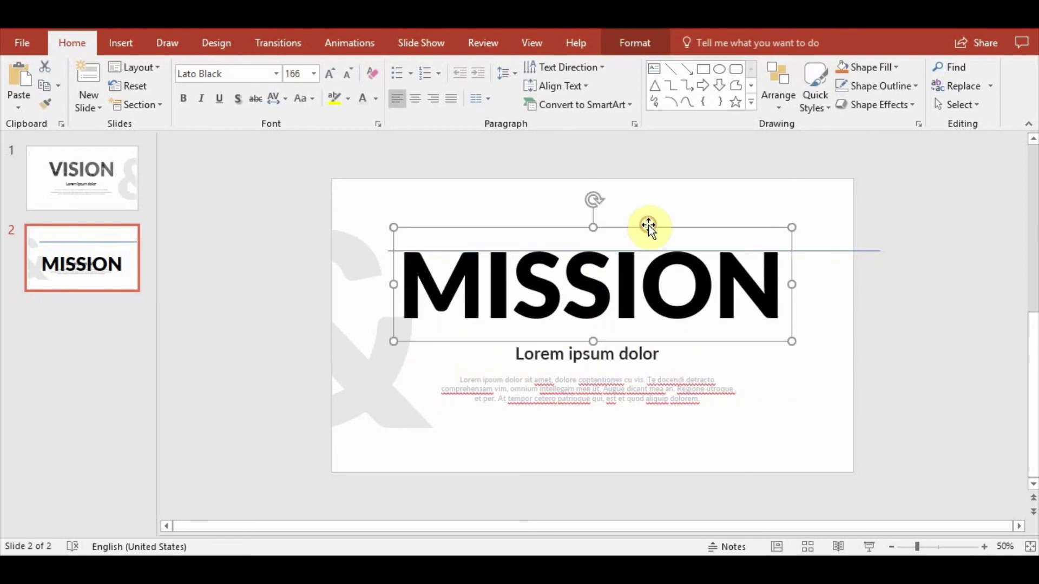
left_click(853, 204)
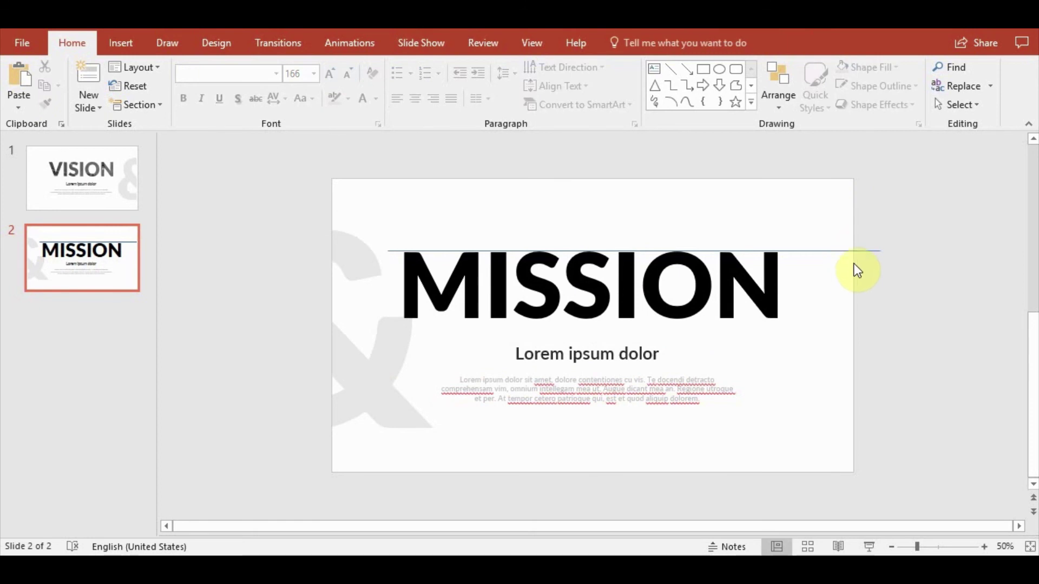
- Delete the thin blue guide line
left_click(843, 252)
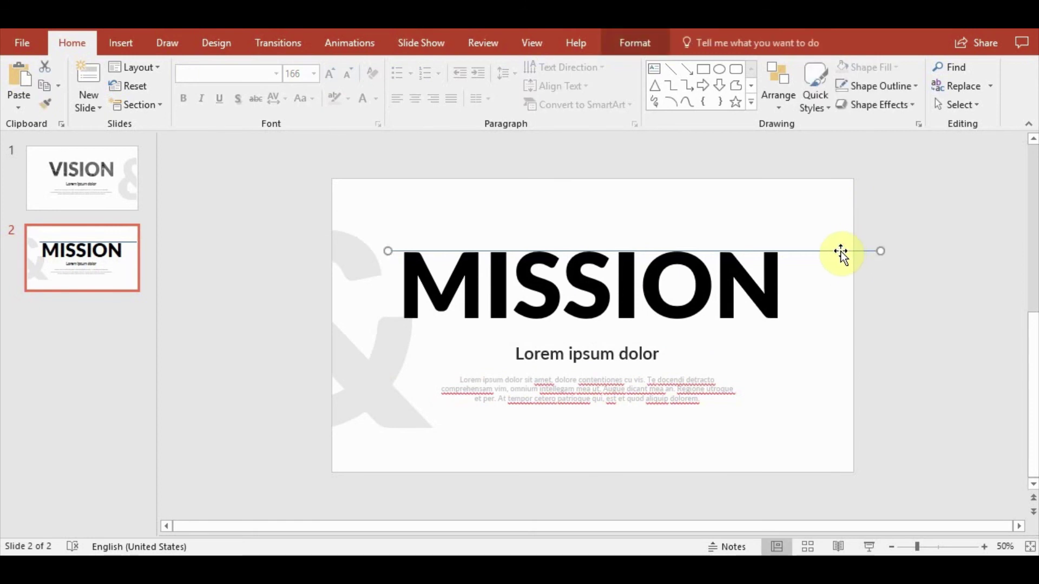
key("Delete")
left_click(647, 295)
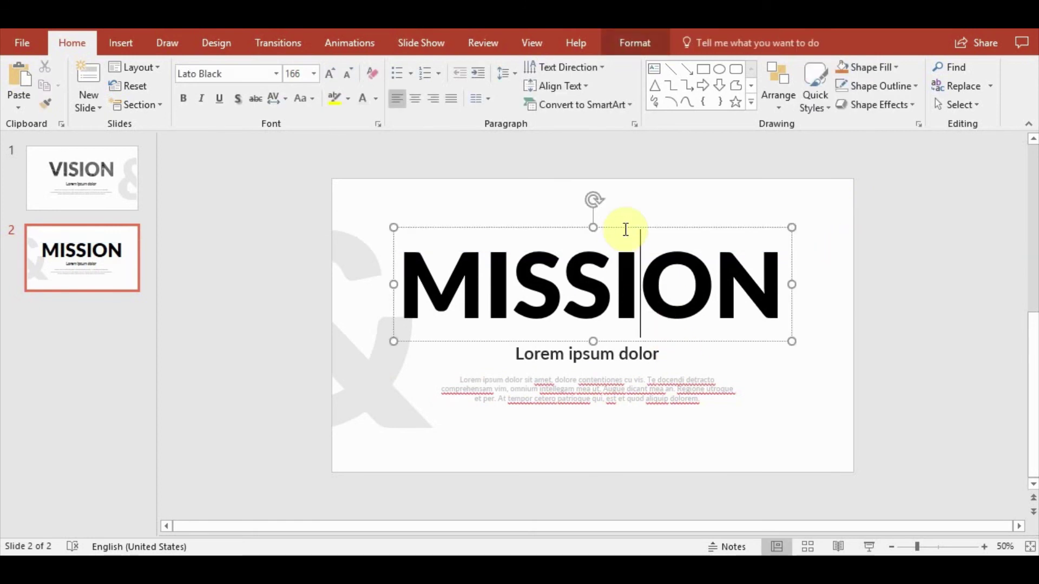
left_click(262, 306)
- Draw a small rectangle beside MISSION and Union it with the title
left_click(115, 43)
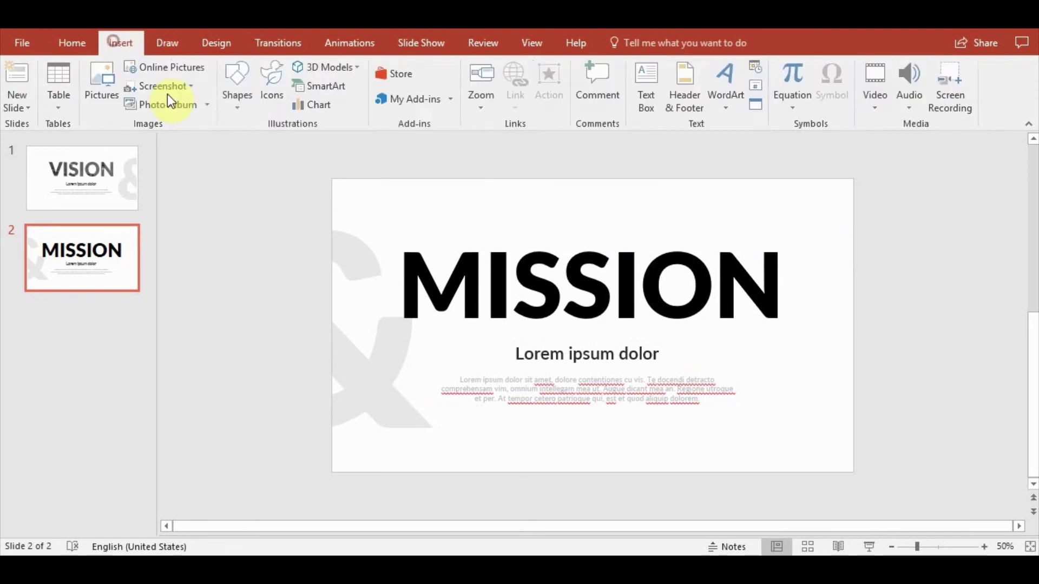
left_click(238, 100)
left_click(273, 156)
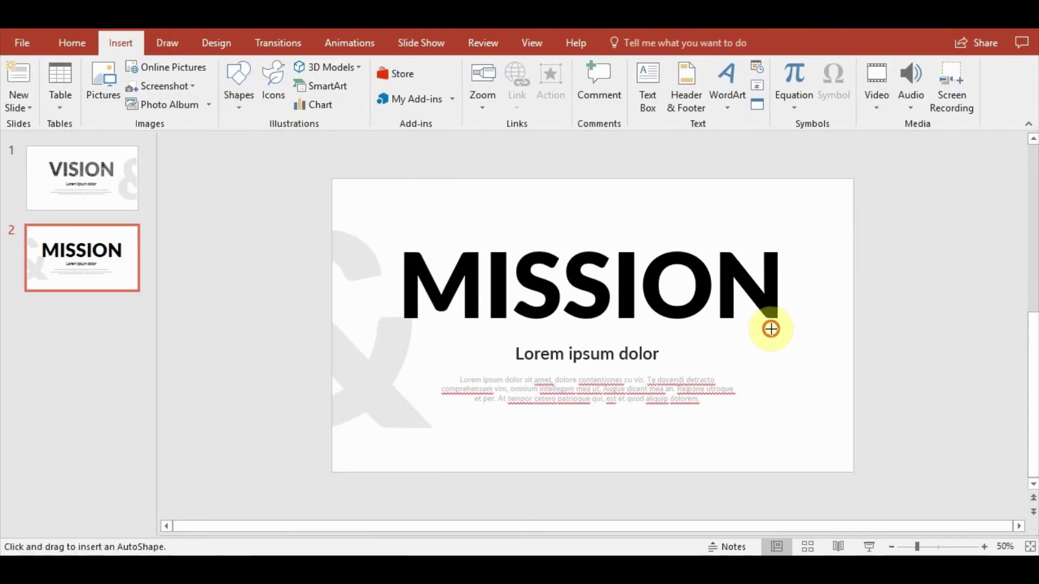
left_click_drag(771, 330, 832, 368)
left_click(752, 290)
left_click(817, 354, "shift")
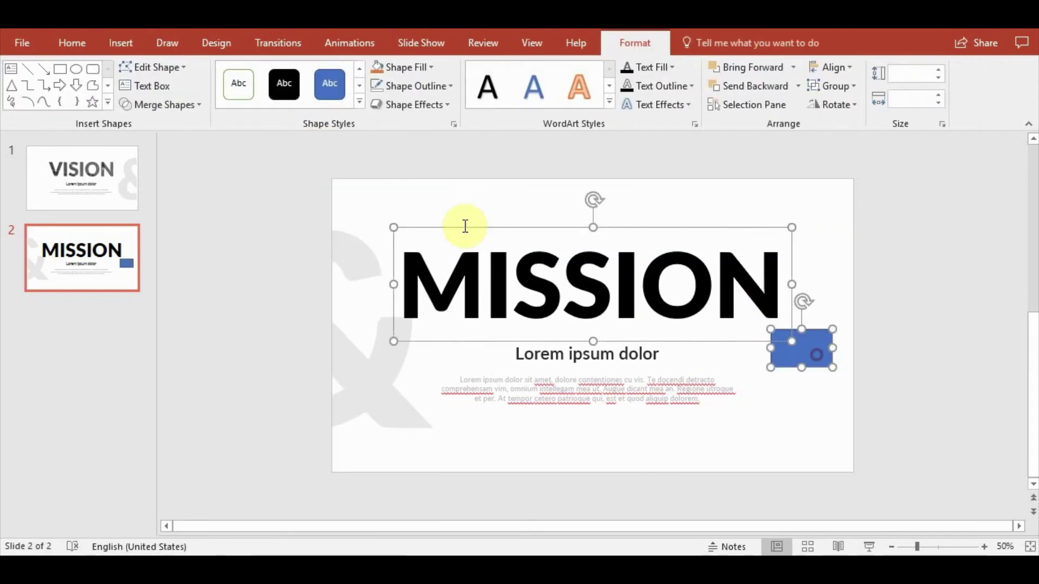
left_click(179, 104)
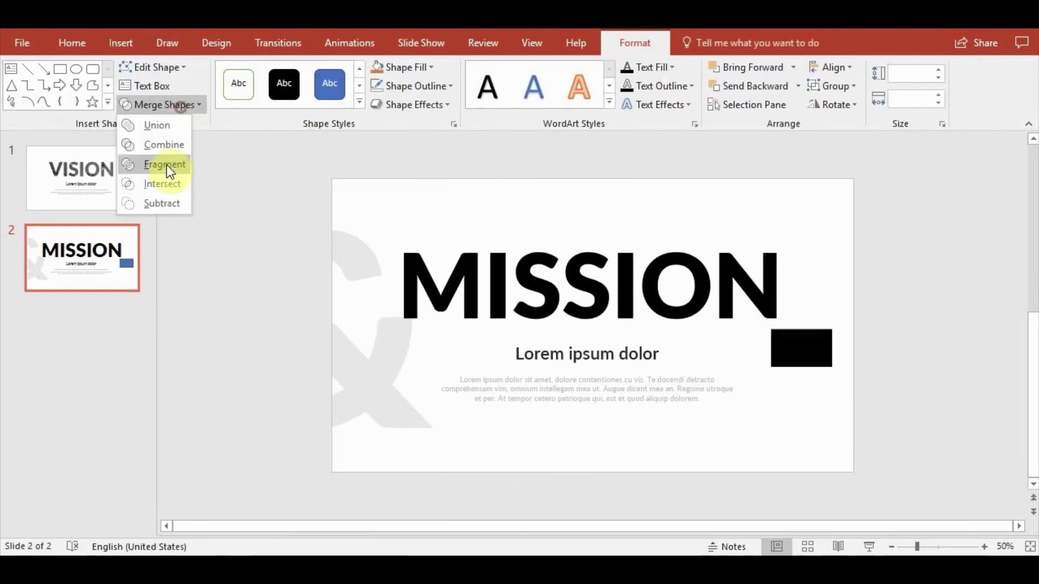
left_click(152, 134)
- Draw a rectangle covering the area below MISSION and Subtract it from the title
left_click(73, 43)
left_click(121, 43)
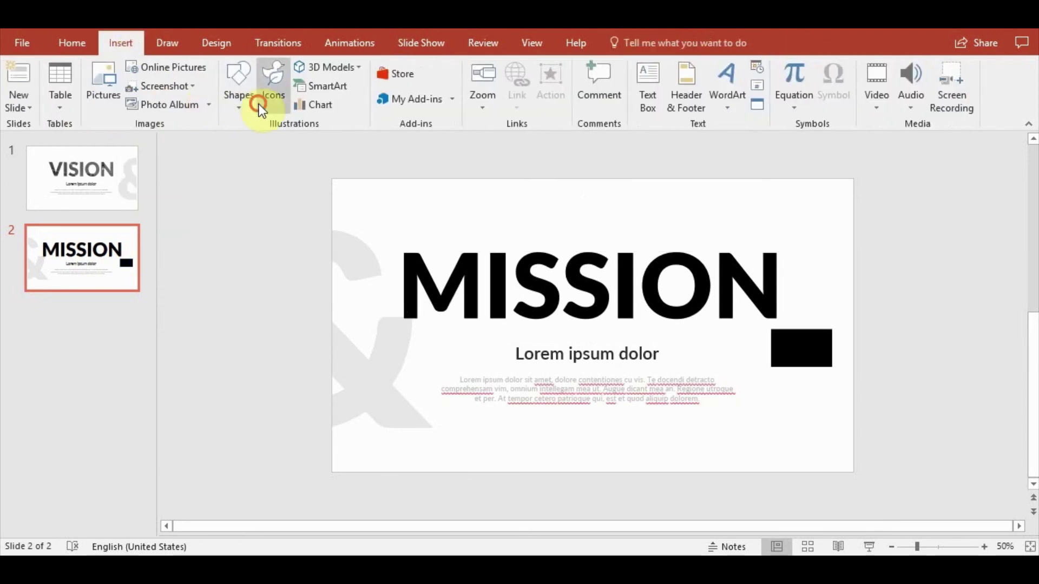
left_click(260, 107)
key("Escape")
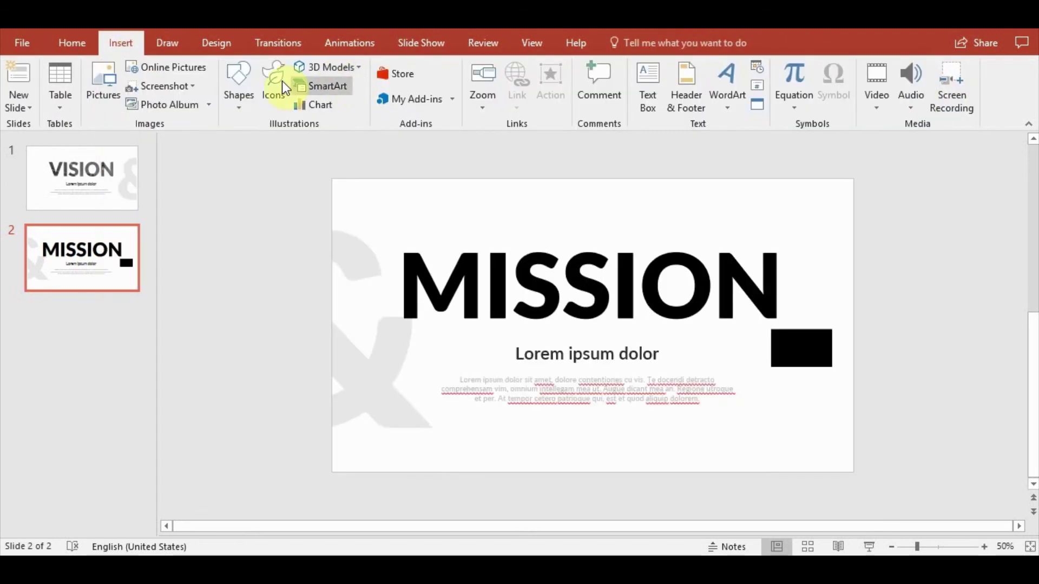
left_click(238, 97)
left_click(278, 147)
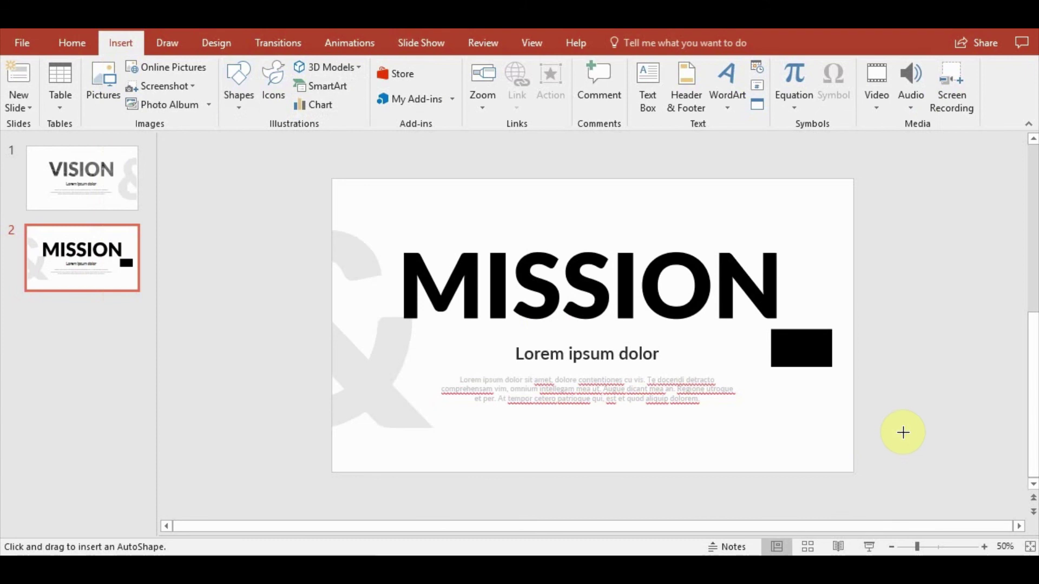
left_click_drag(936, 443, 491, 329)
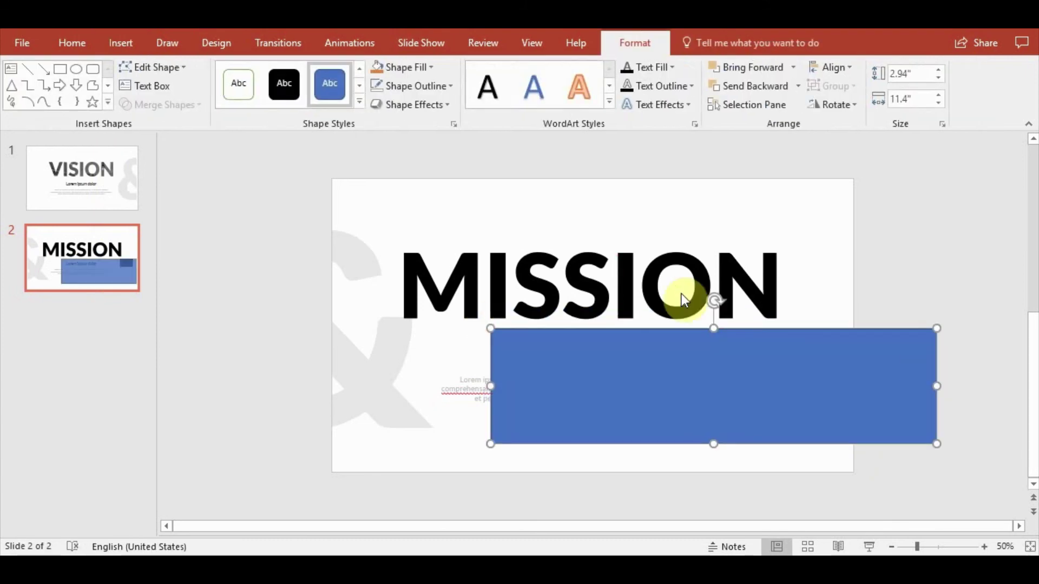
left_click(690, 294)
left_click(882, 420, "shift")
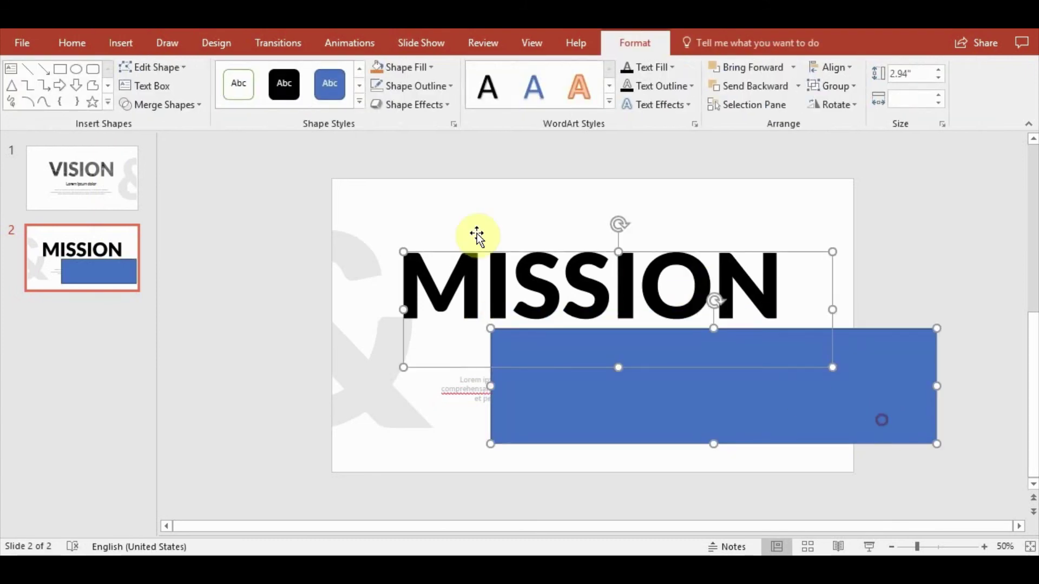
left_click(179, 105)
left_click(150, 204)
- Check the merged title by undoing and redoing the subtraction
left_click(241, 395)
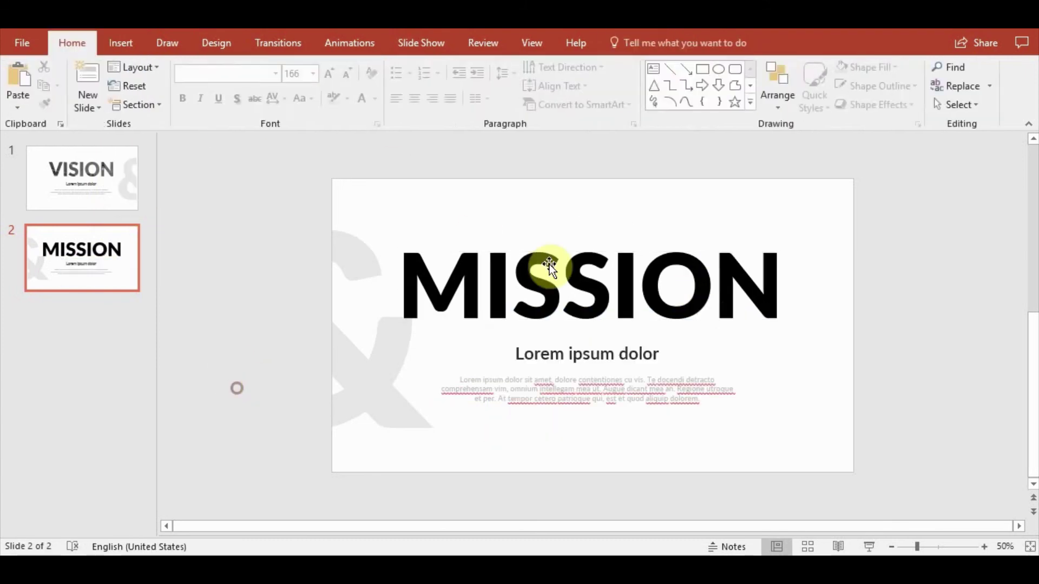
left_click(498, 267)
left_click(635, 43)
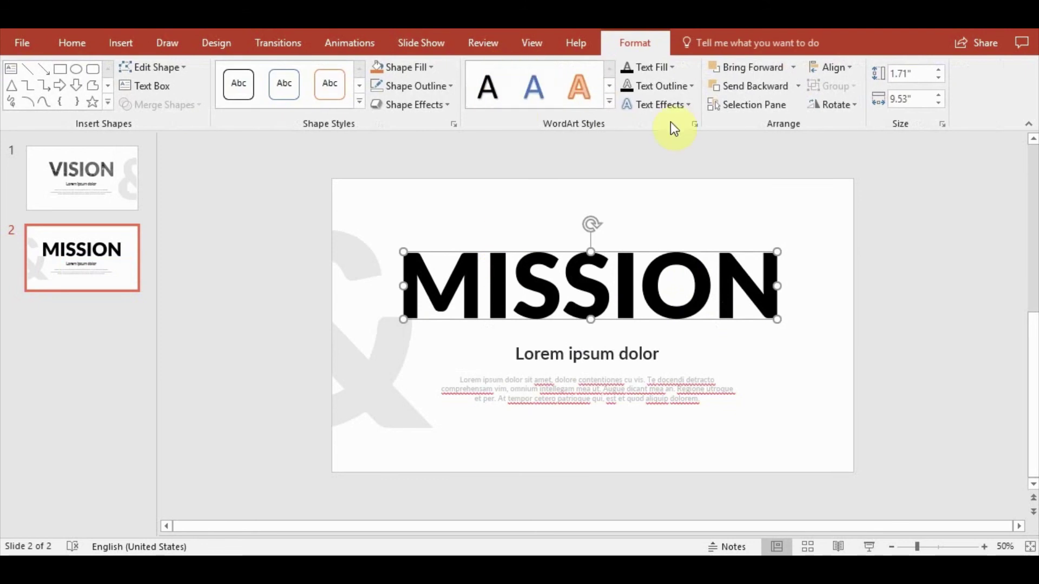
left_click(830, 227)
key("ctrl+z")
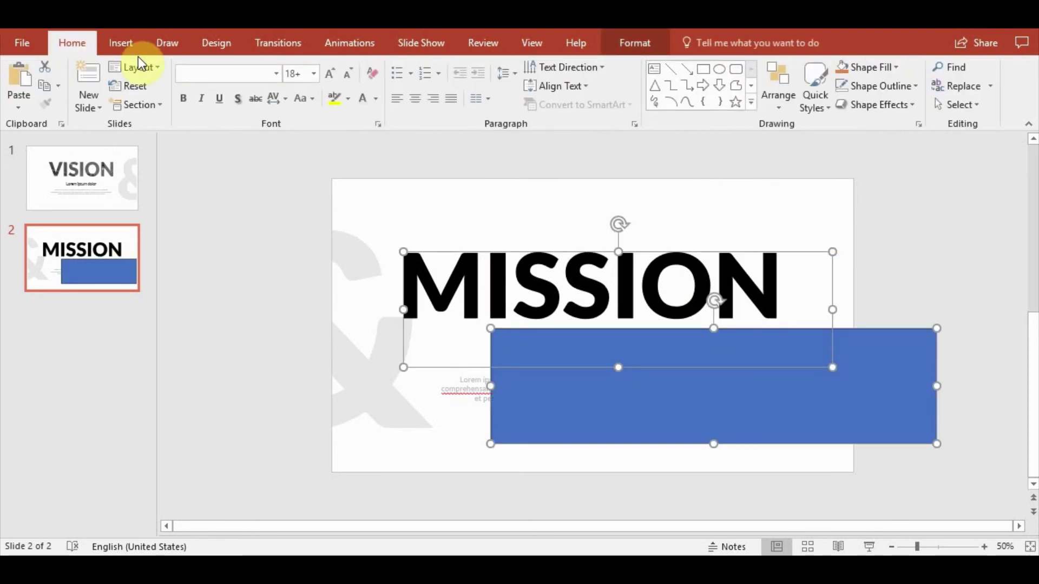
key("ctrl+y")
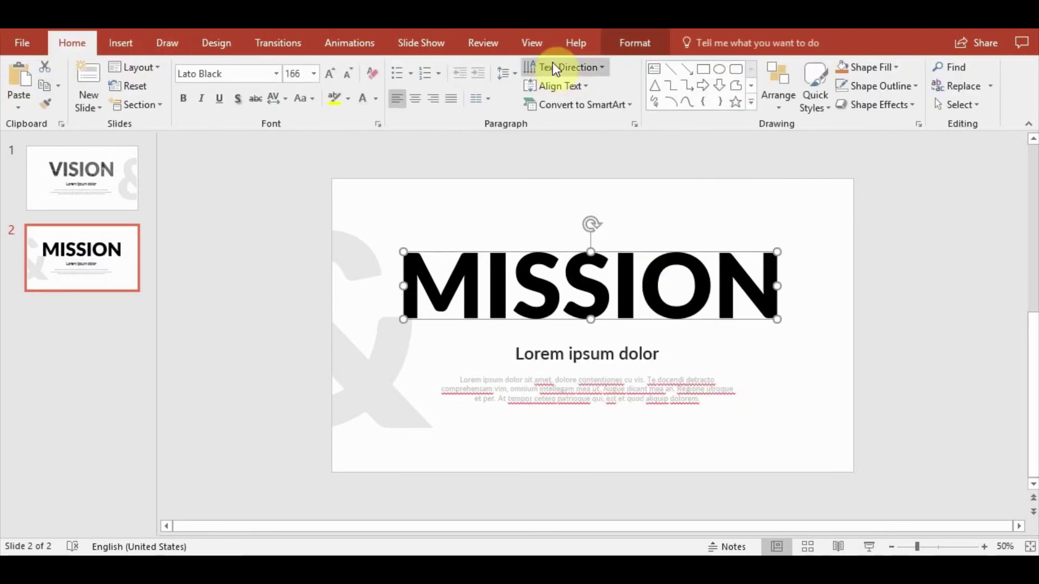
- Fill the MISSION letters with the first photo chosen from a file
left_click(632, 49)
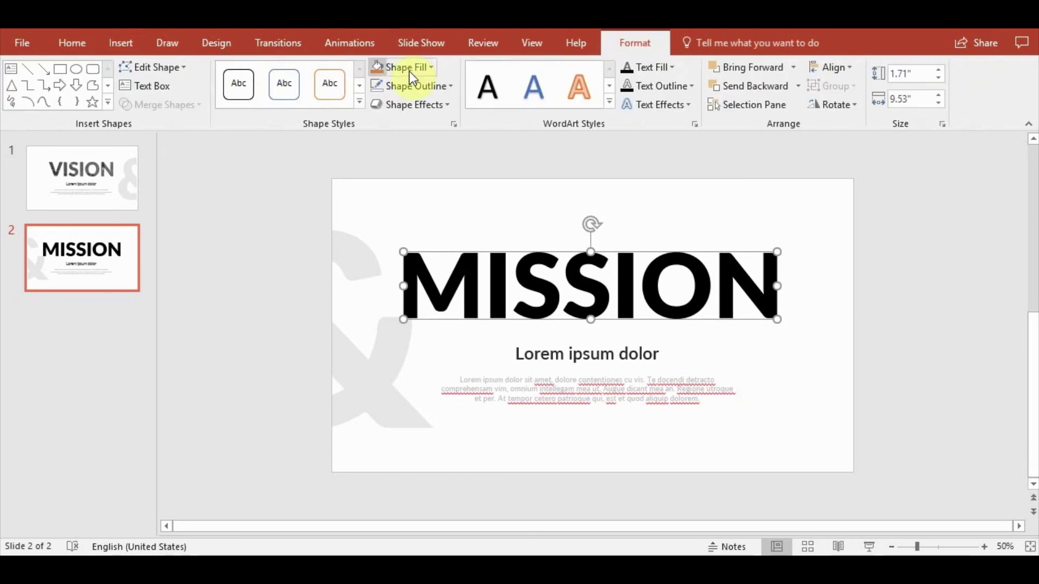
left_click(428, 68)
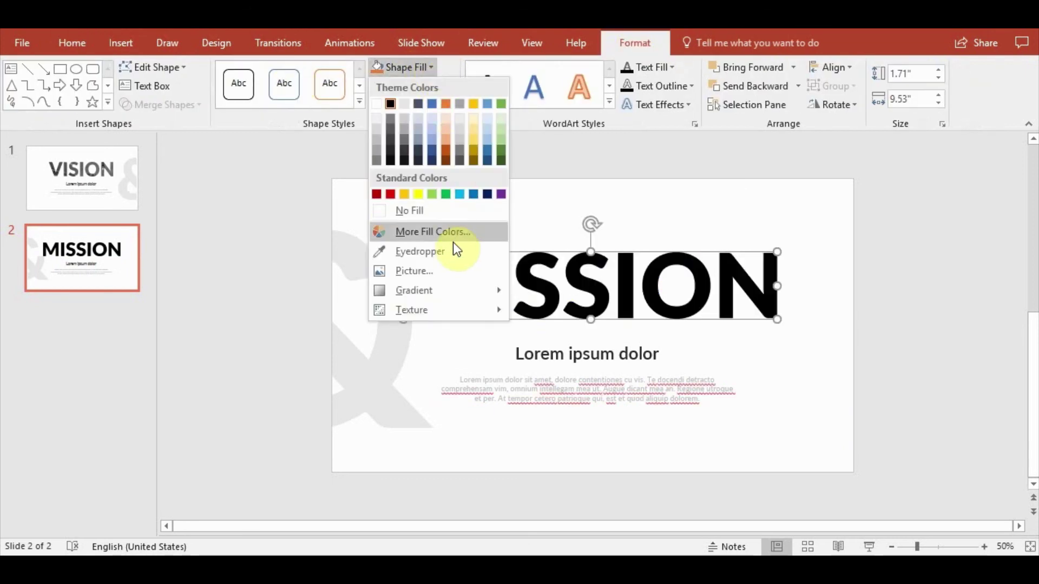
left_click(414, 271)
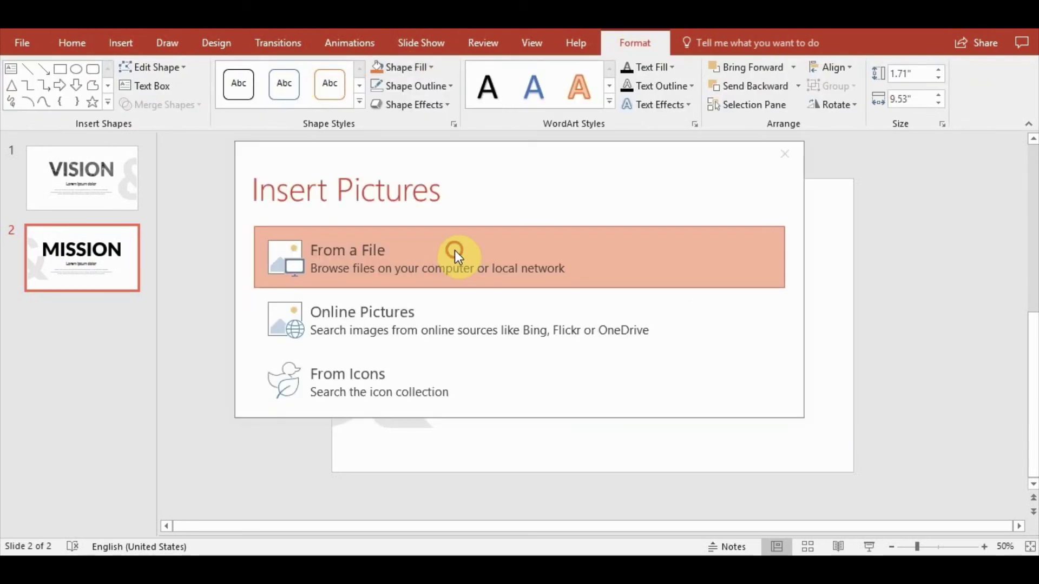
left_click(454, 250)
left_click(265, 116)
double_click(265, 117)
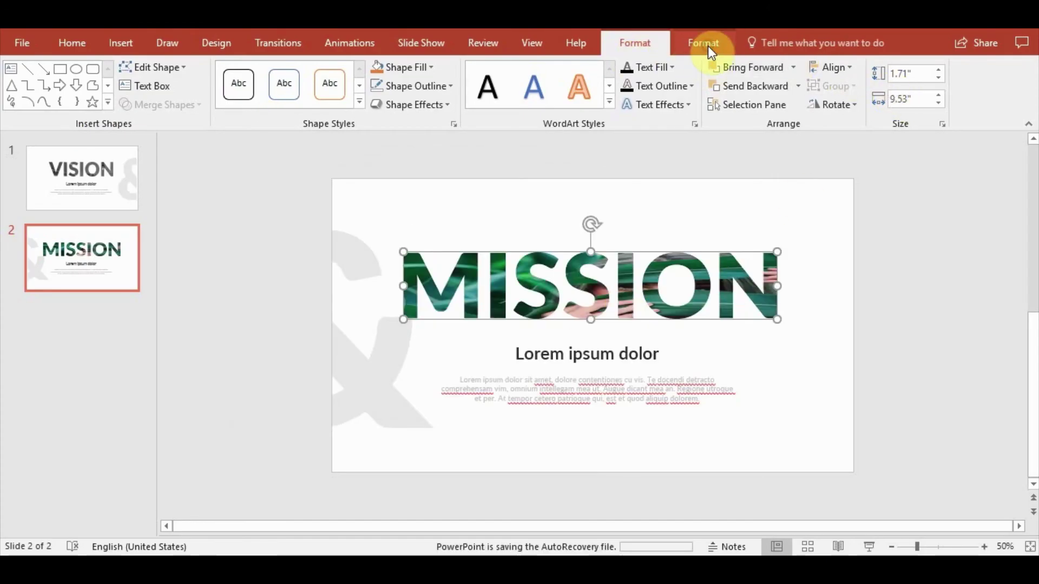
- Crop to Fill, then enlarge the photo and shift it up within the letters
left_click(704, 43)
left_click(898, 105)
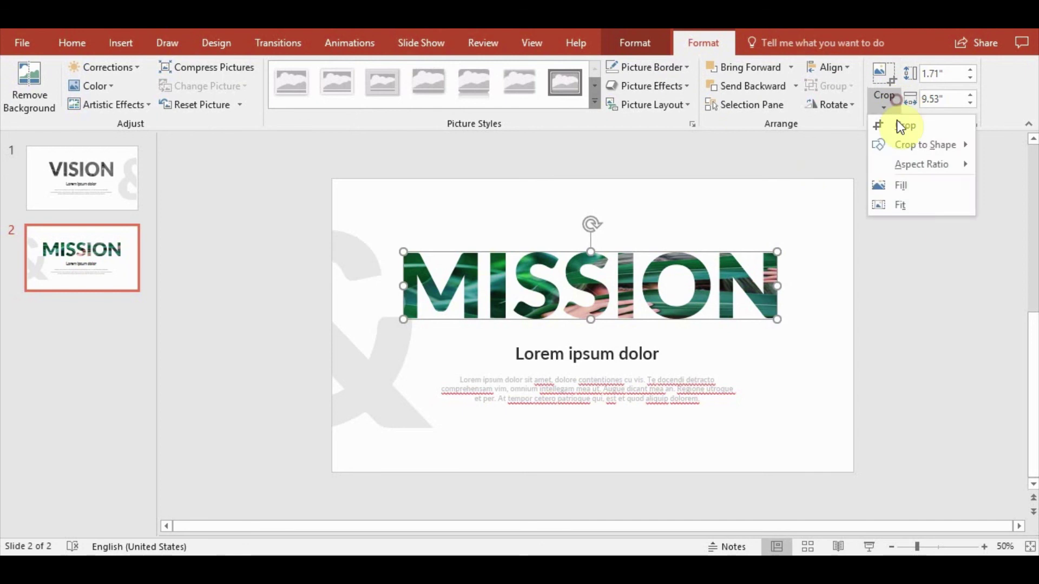
left_click(920, 186)
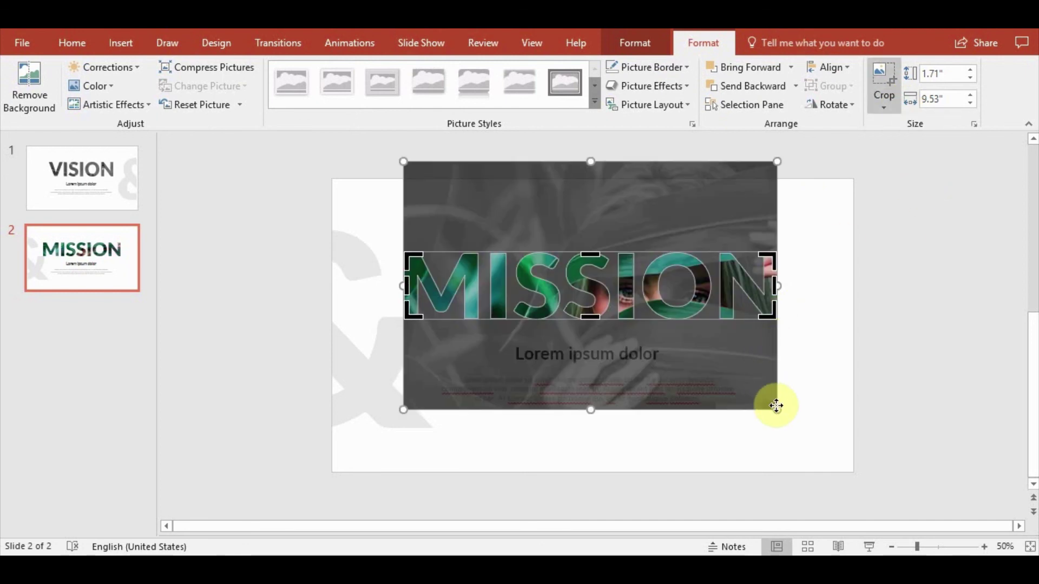
left_click_drag(777, 407, 833, 442)
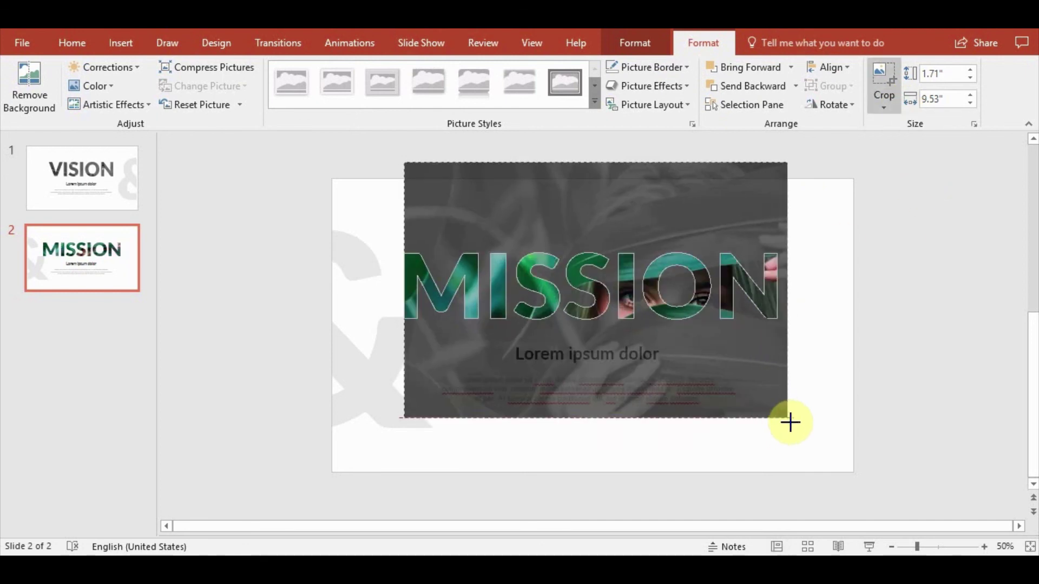
left_click_drag(768, 410, 774, 376)
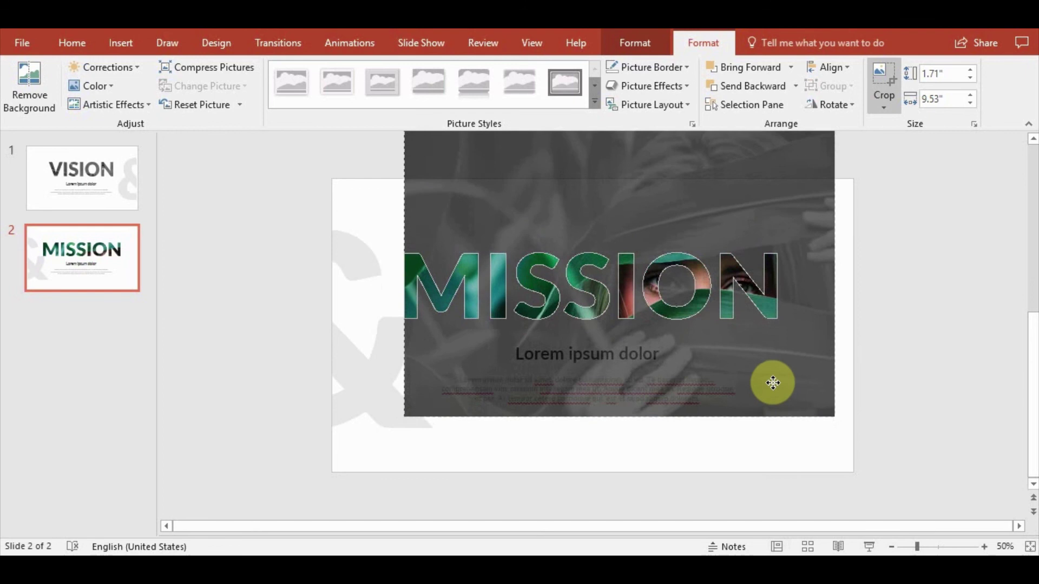
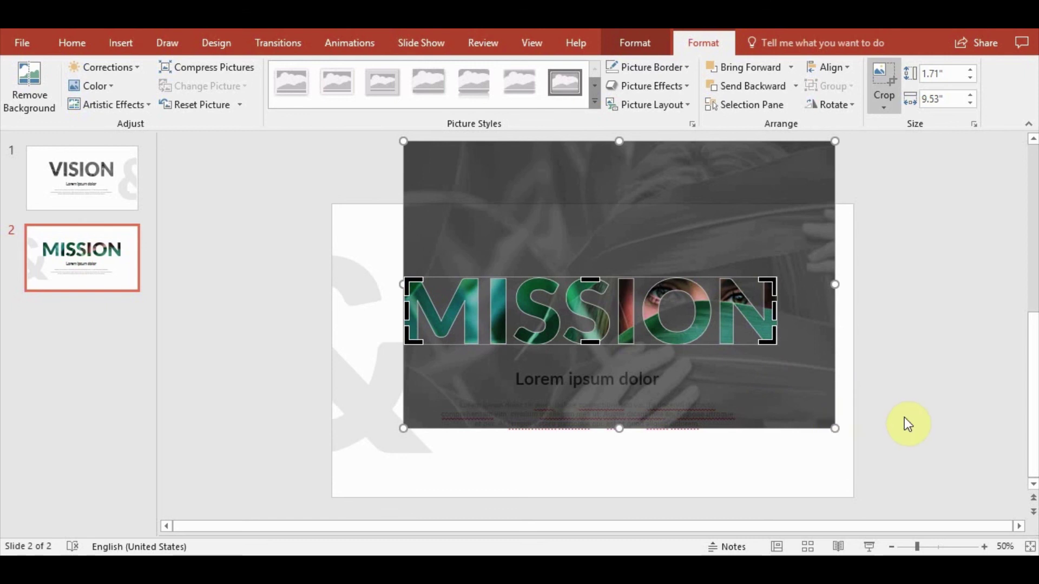
- Enlarge the photo inside the MISSION letters and set its saturation to 0% for grayscale
mouse_move(836, 426)
left_mouse_down()
mouse_move(842, 432)
mouse_move(767, 374)
left_mouse_up()
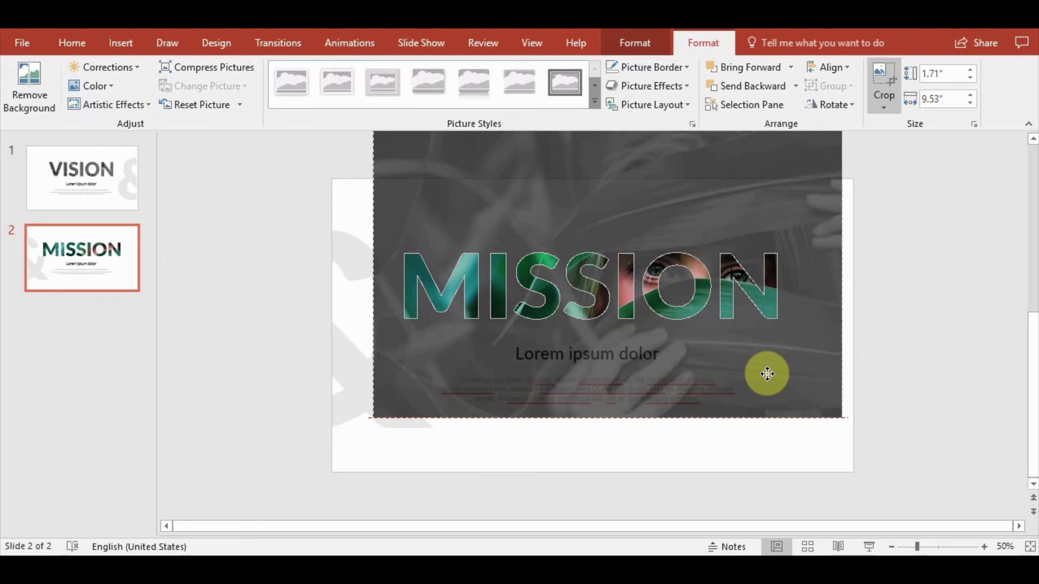
key("Escape")
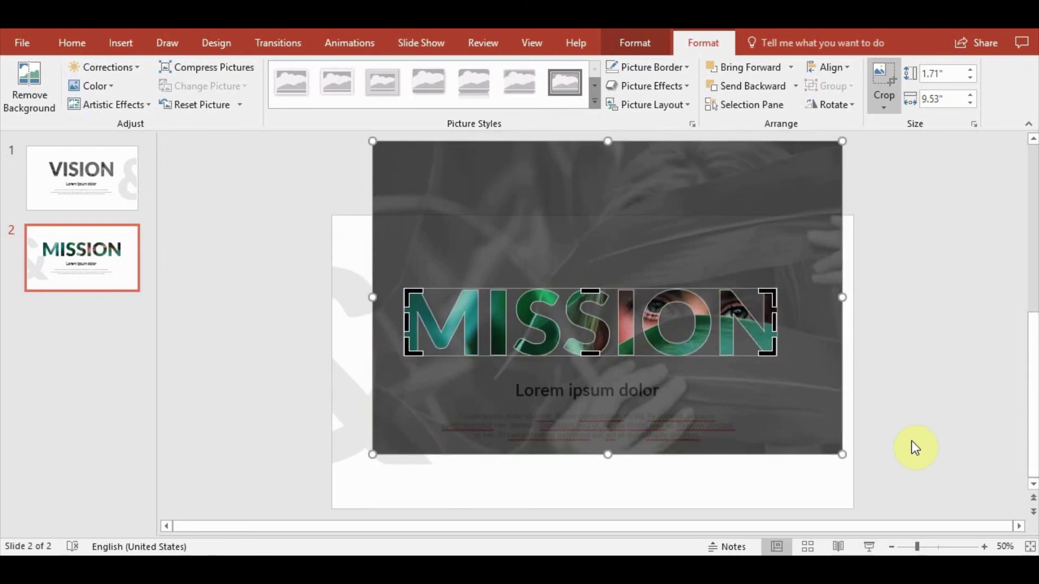
left_click(93, 86)
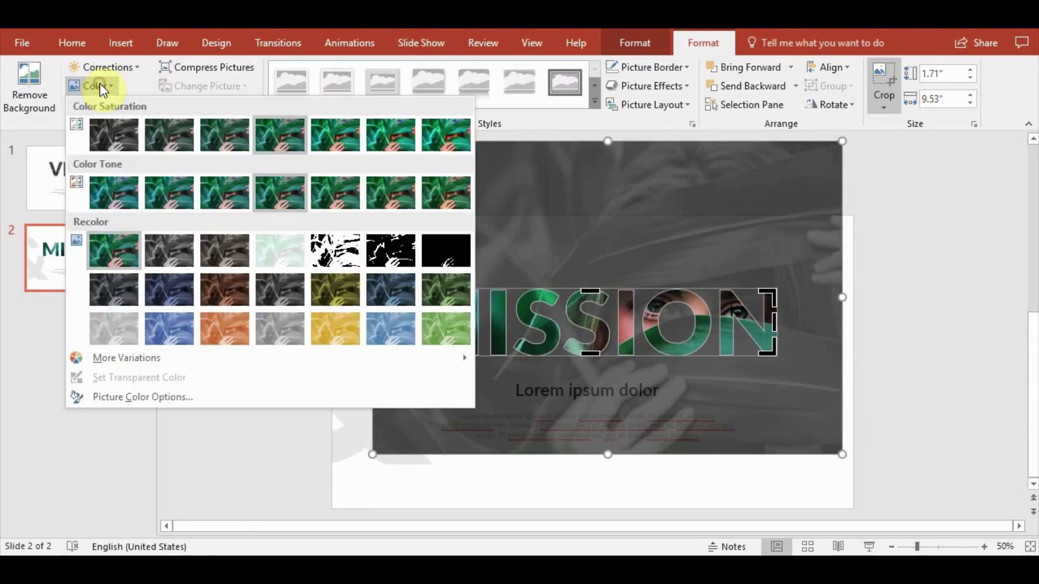
left_click(113, 143)
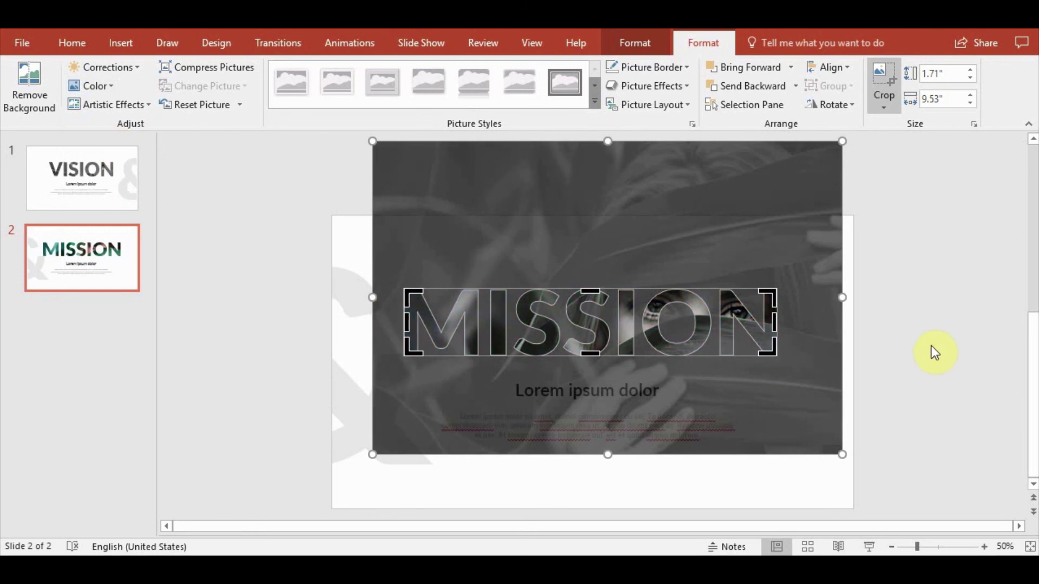
left_click(872, 414)
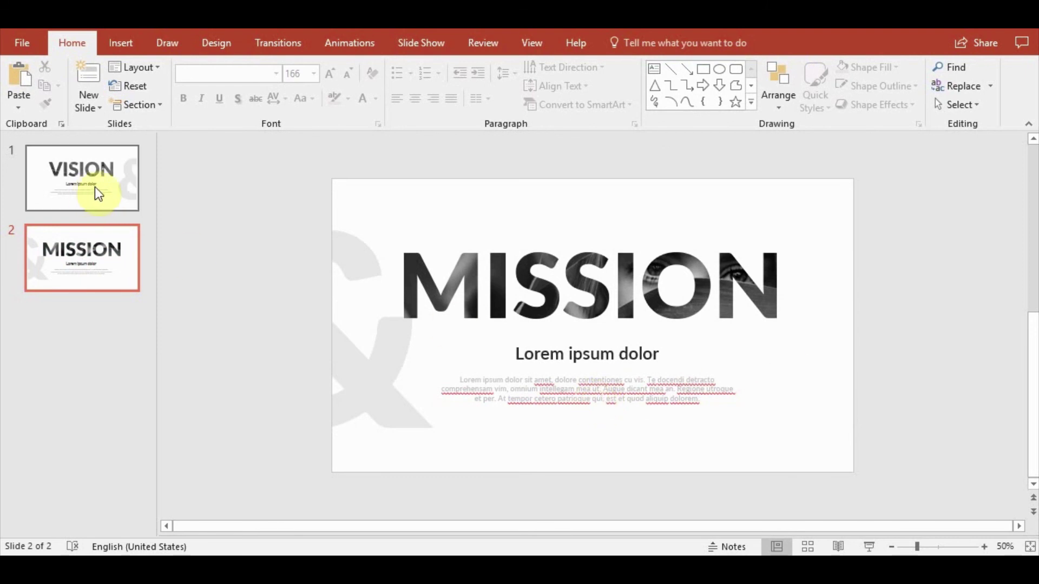
- Give the MISSION slide a Push transition from the right, then return to slide 1
left_click(291, 48)
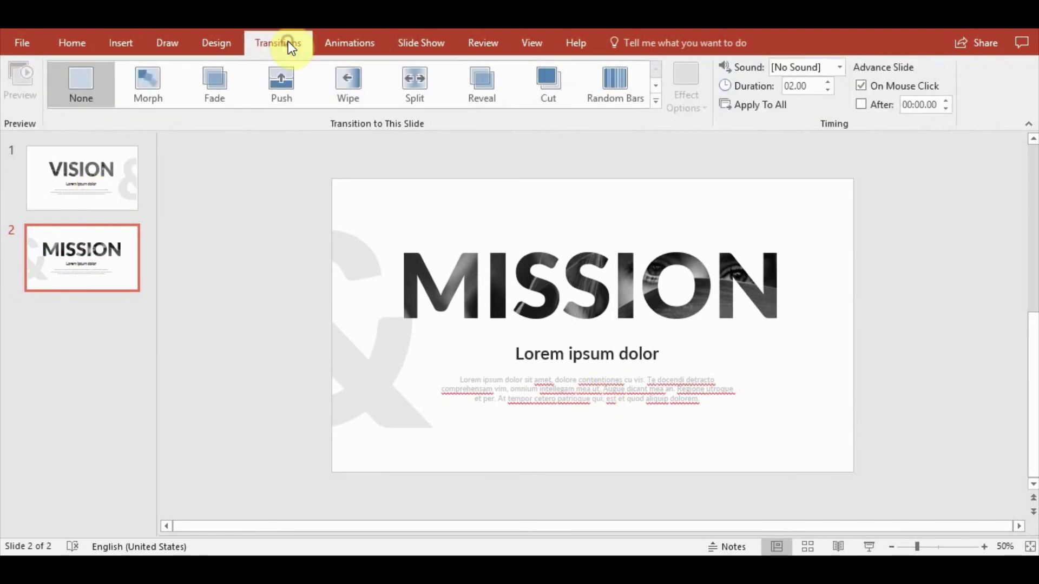
left_click(281, 86)
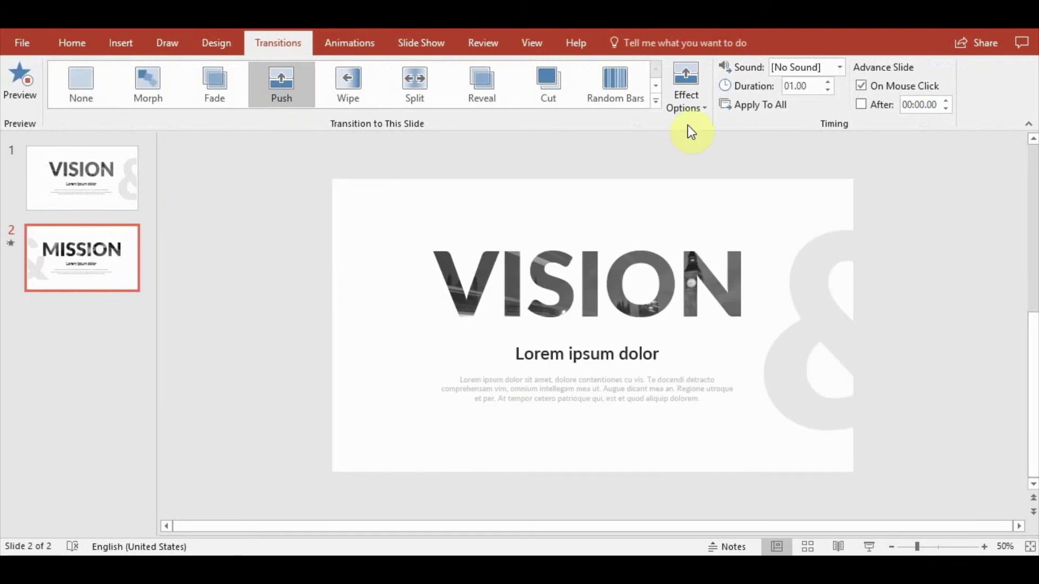
left_click(691, 110)
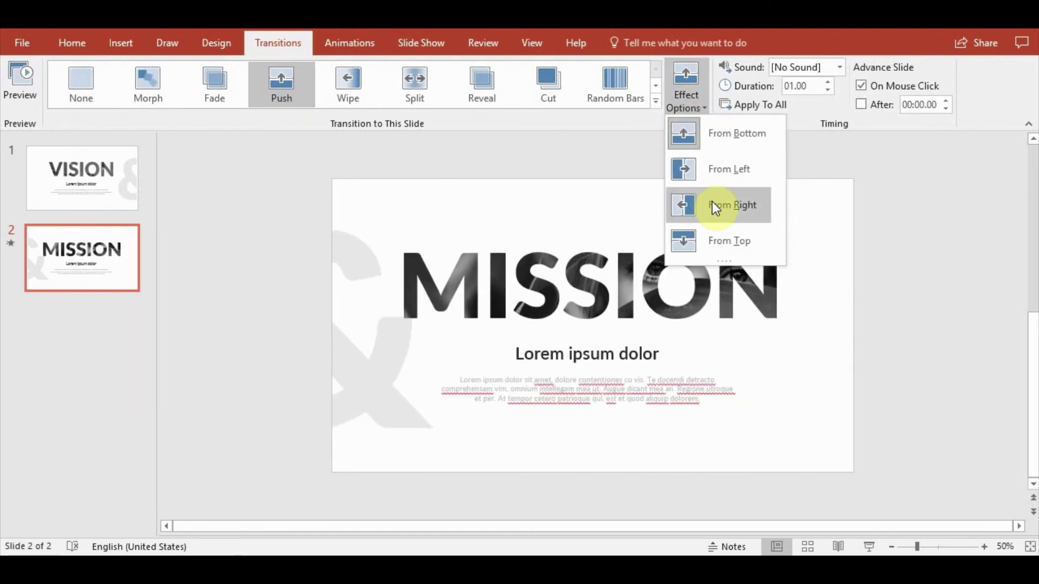
left_click(714, 205)
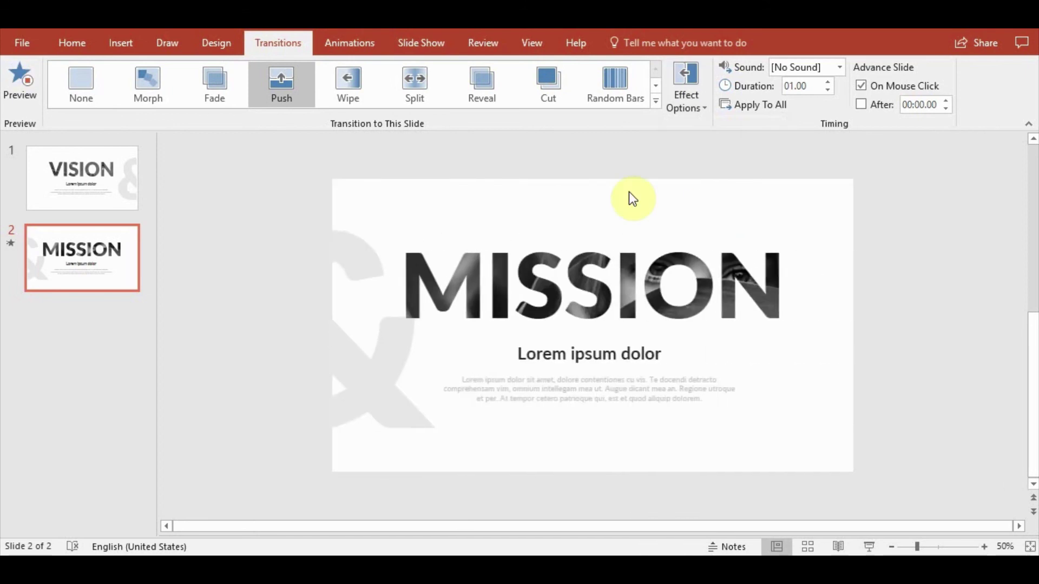
left_click(127, 176)
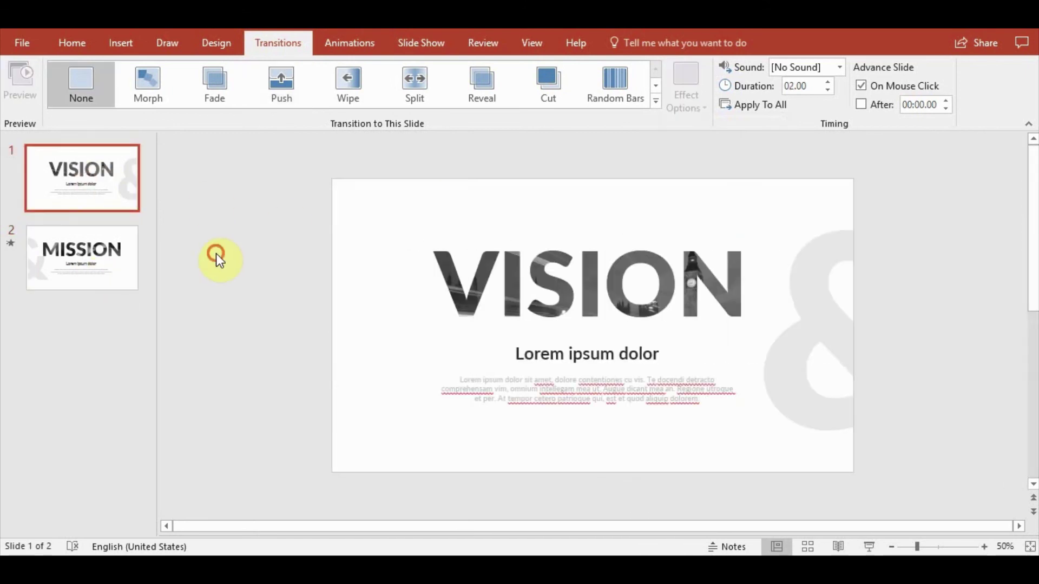
- Add a text box beside the VISION slide reading 'Awesome Presentations'
left_click(116, 42)
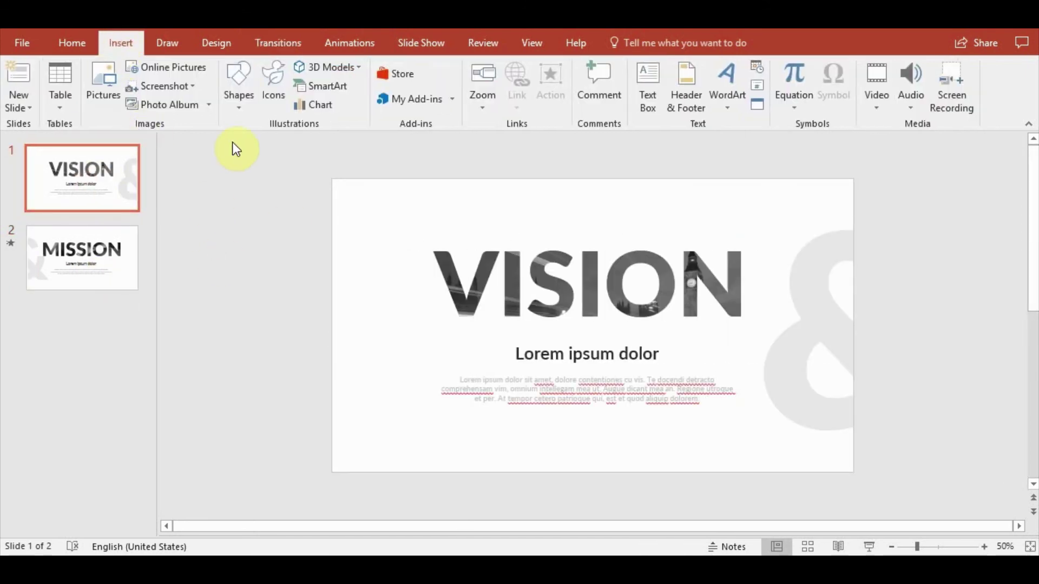
left_click(662, 64)
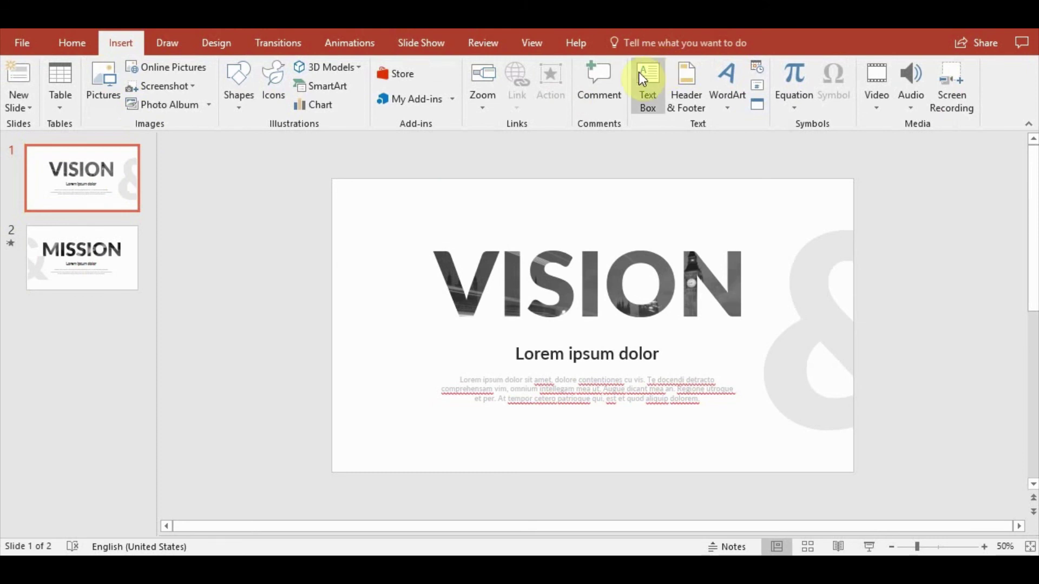
left_click(280, 188)
left_click(662, 81)
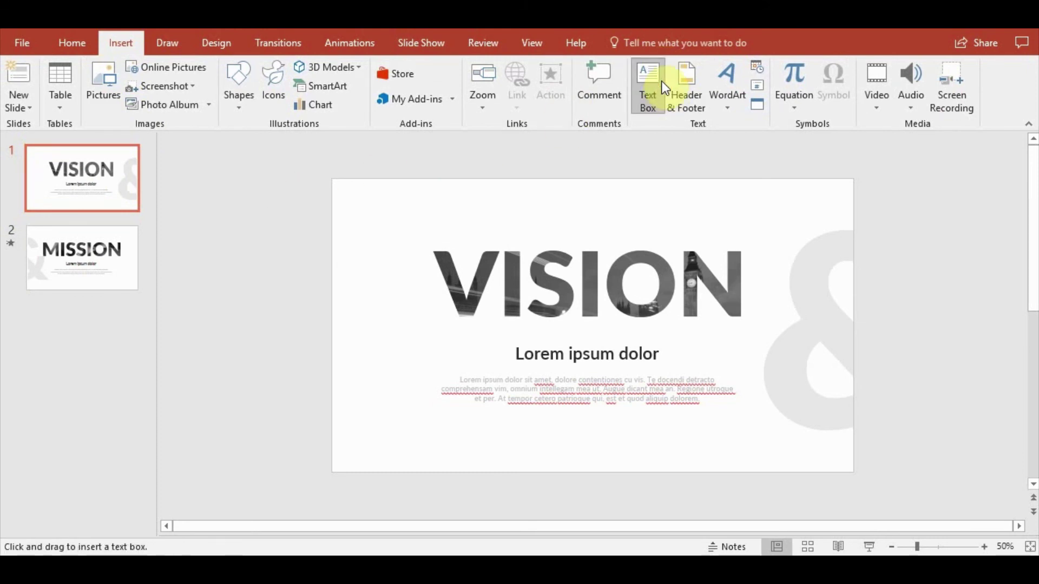
left_click(244, 196)
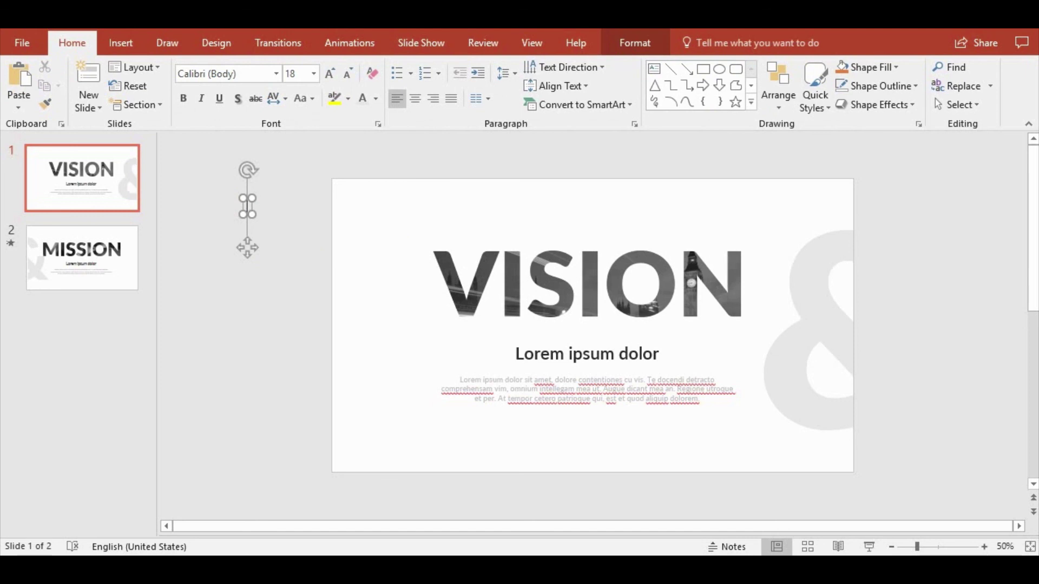
type("Awesome")
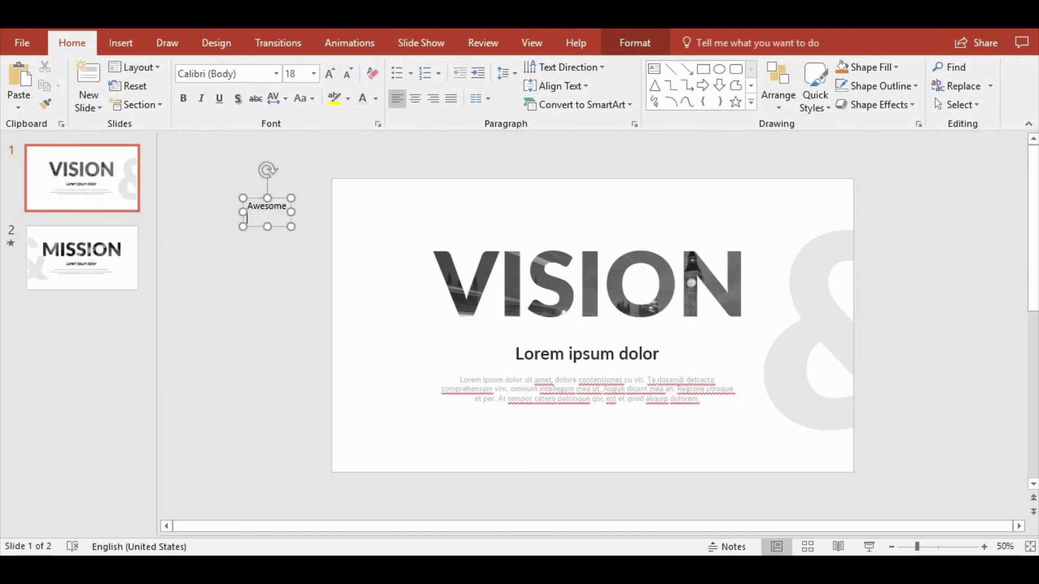
type(" Presentat")
type("ions")
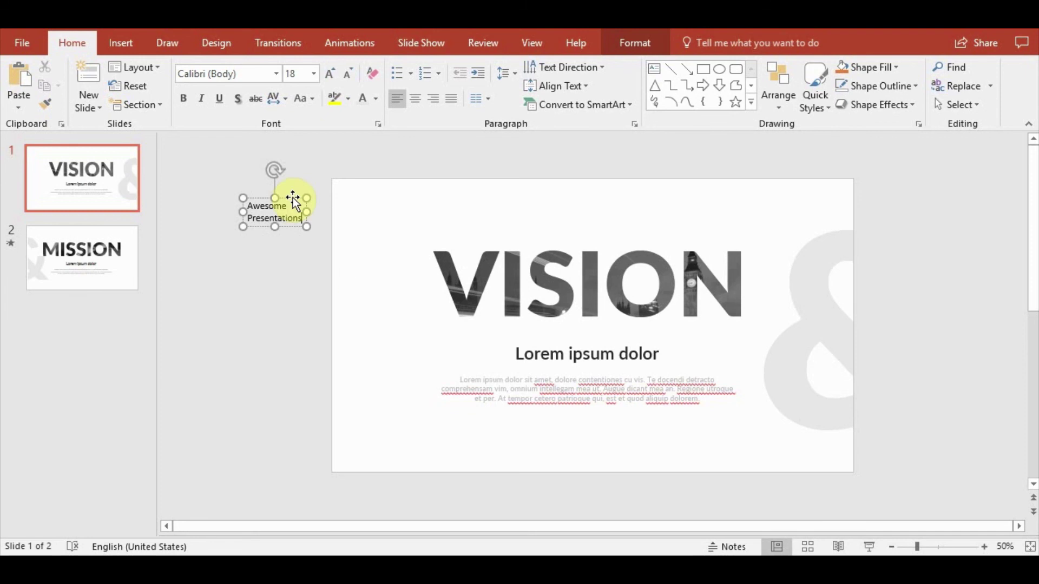
- Style the caption in light grey 12 pt Lato Semibold and place it top-left
left_click(276, 73)
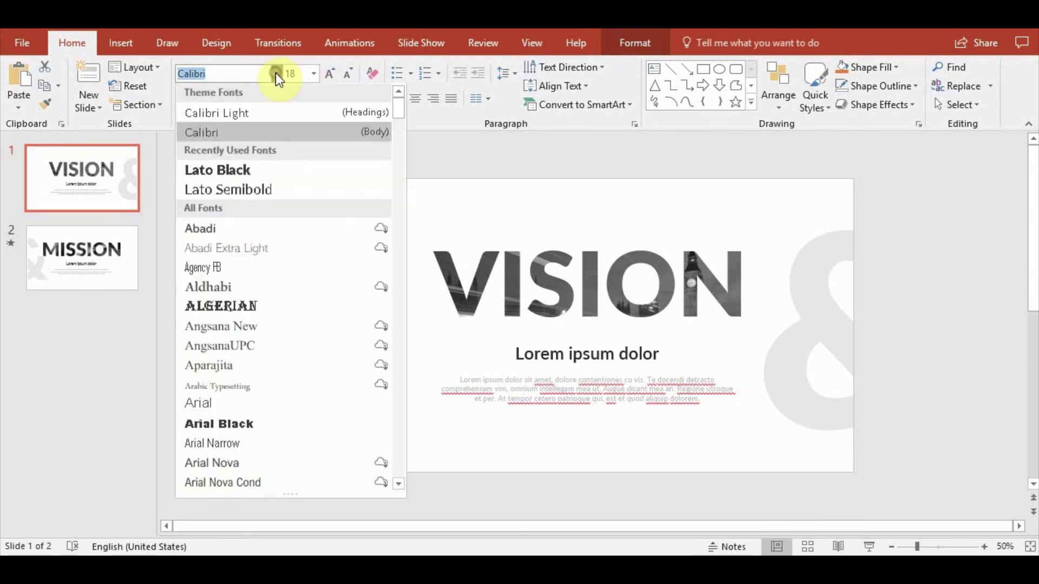
left_click(252, 190)
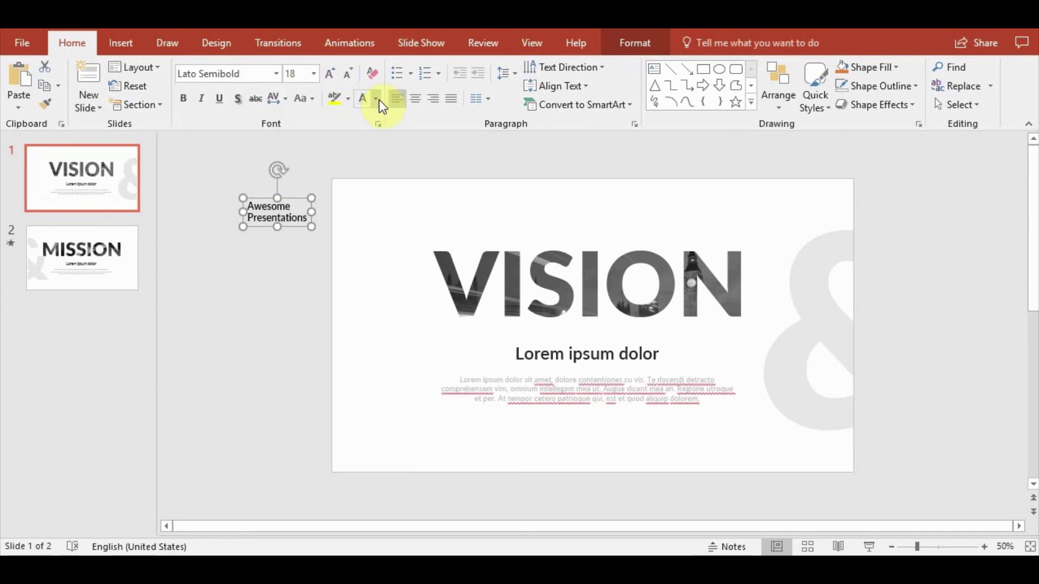
left_click(364, 100)
left_click_drag(295, 198, 396, 185)
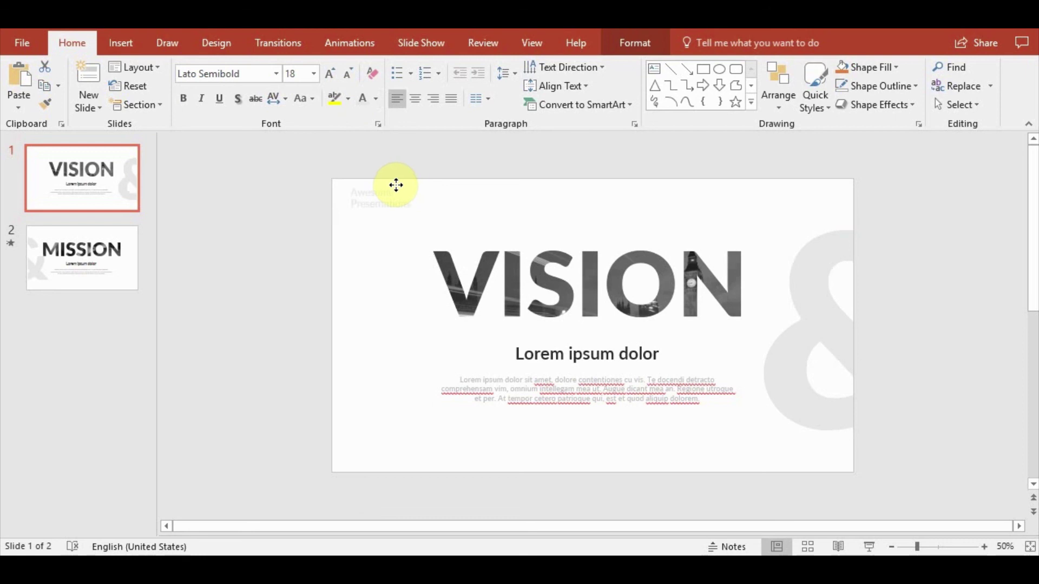
left_click(391, 186)
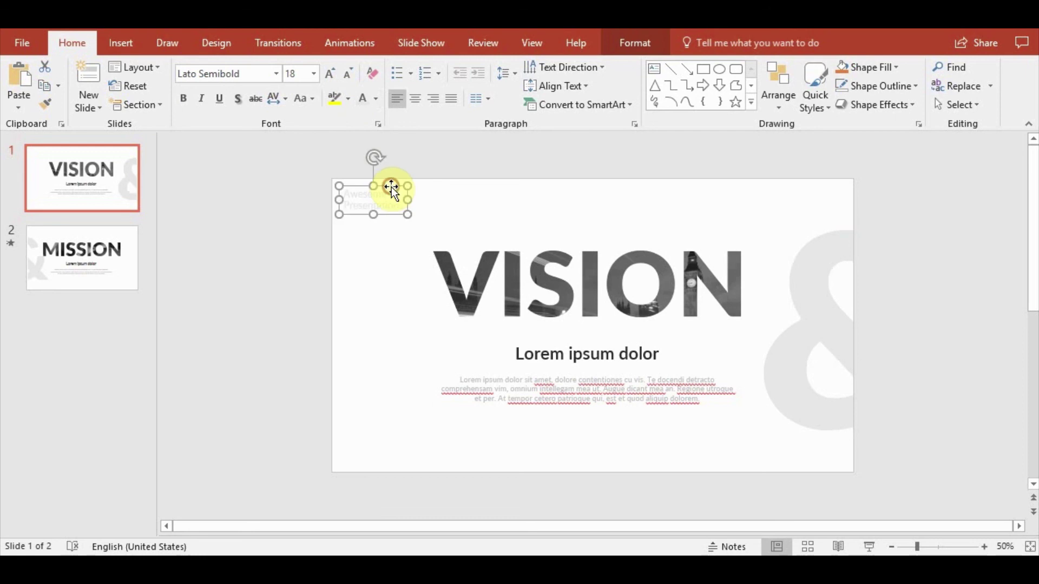
left_click(346, 74)
left_click(346, 74)
left_click(346, 74)
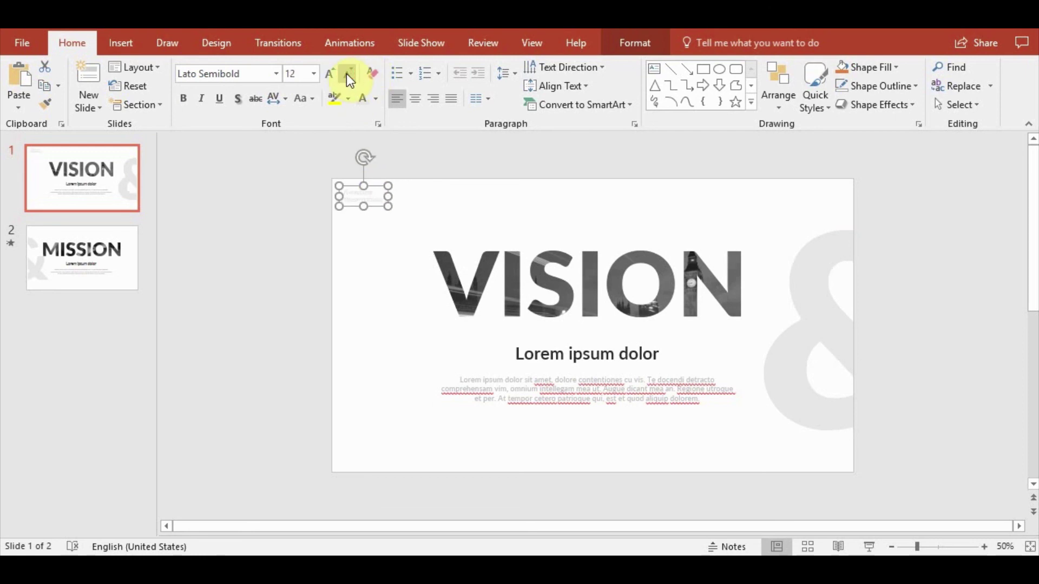
left_click(495, 385)
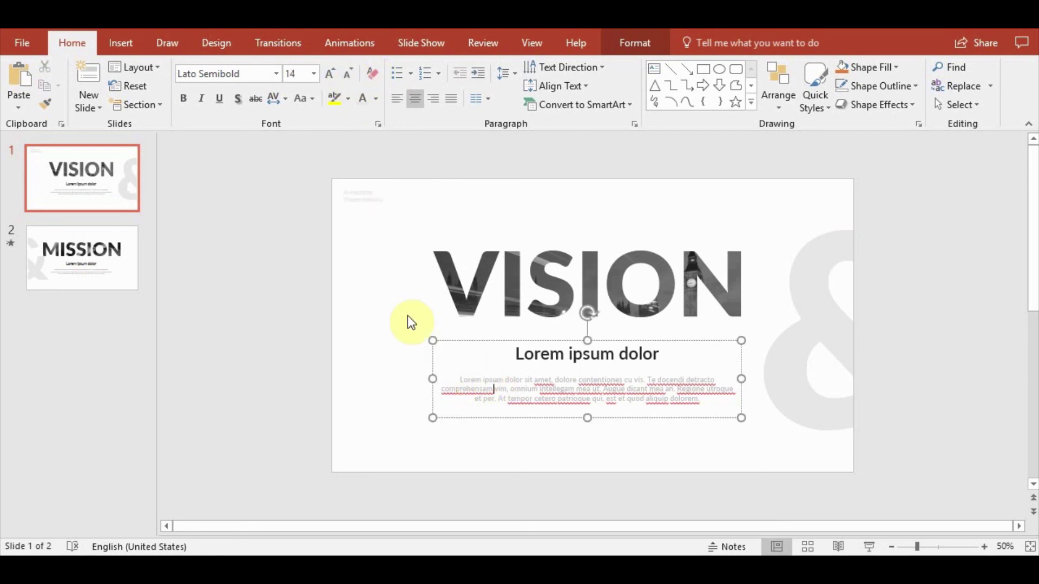
left_click(373, 208)
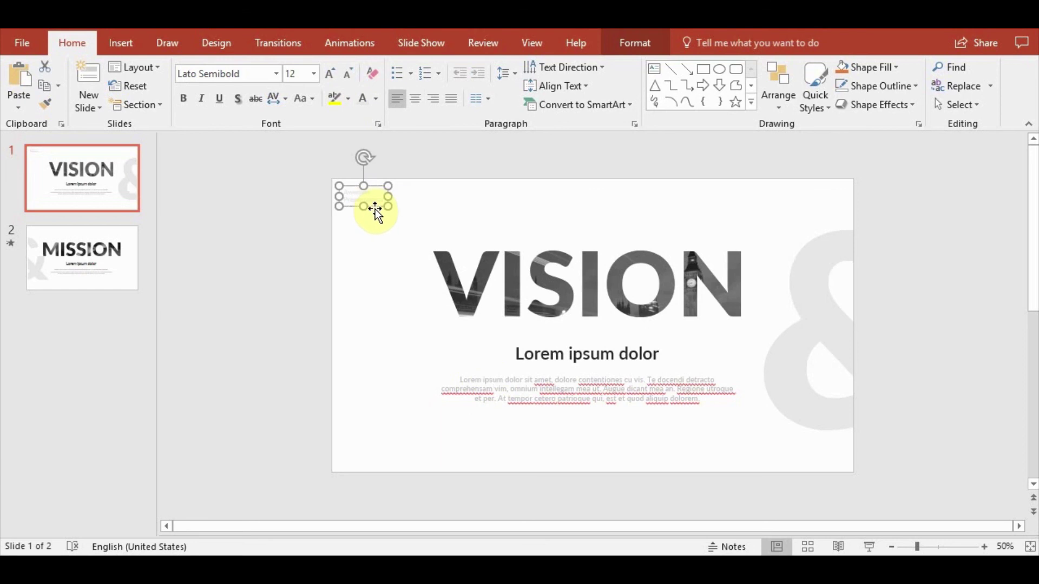
- Paste the caption into the MISSION slide's top-right corner, then go back to VISION
left_click(134, 271)
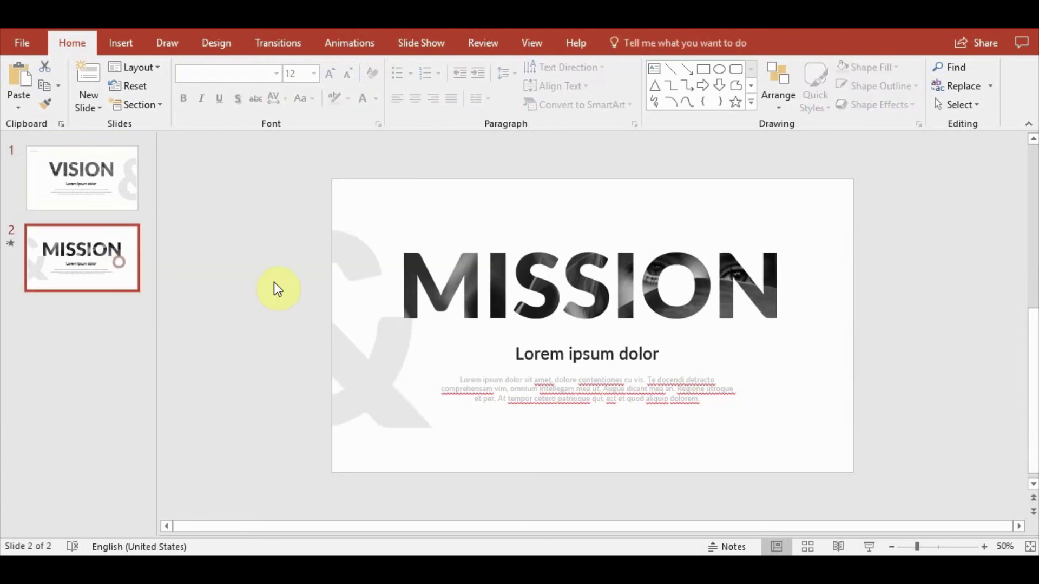
key("ctrl+v")
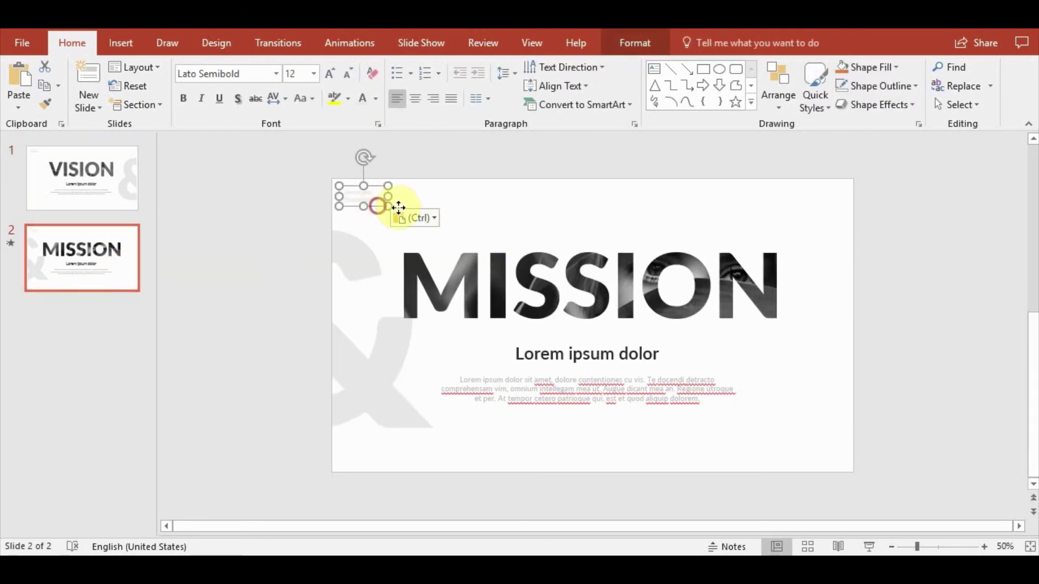
left_click_drag(382, 206, 827, 226)
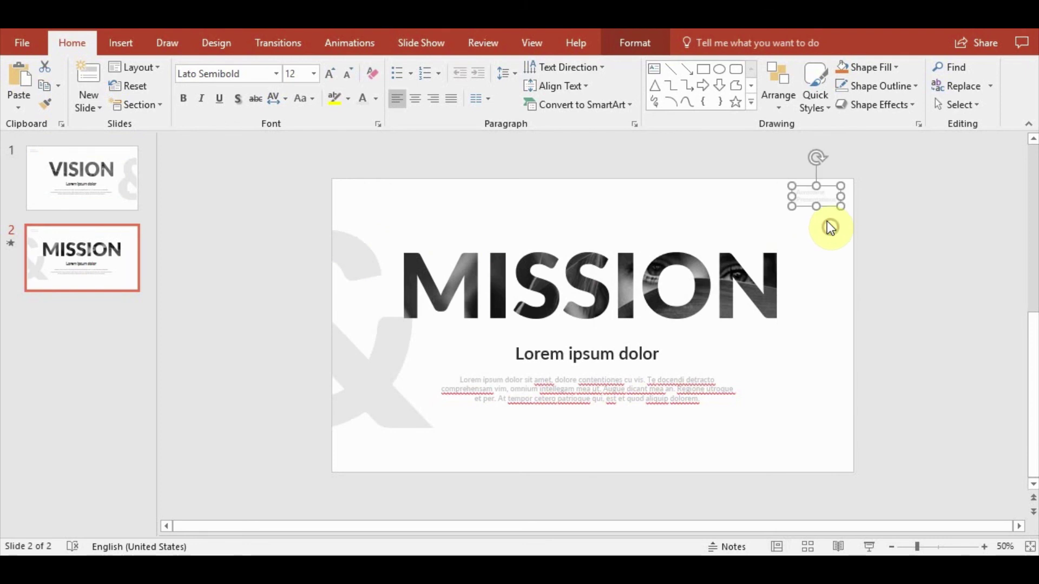
left_click(323, 226)
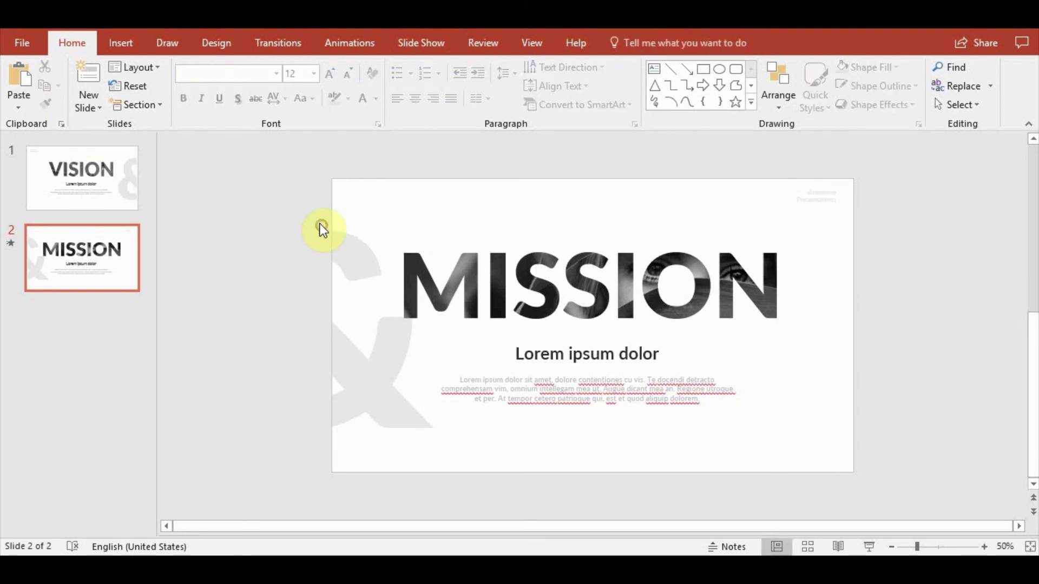
left_click(106, 172)
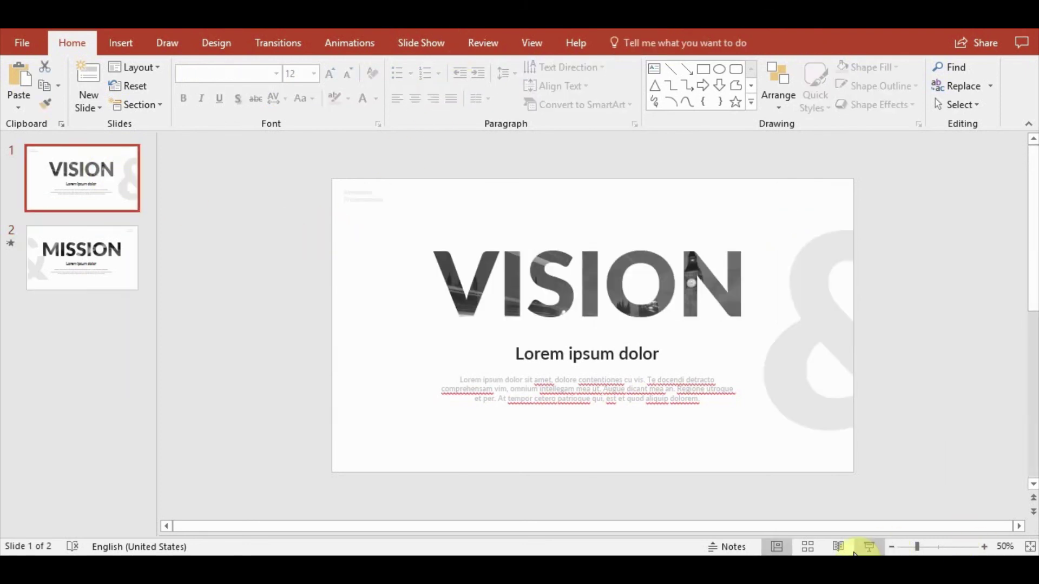
- Run the slide show from VISION, stepping forward, back, and forward to MISSION
left_click(869, 547)
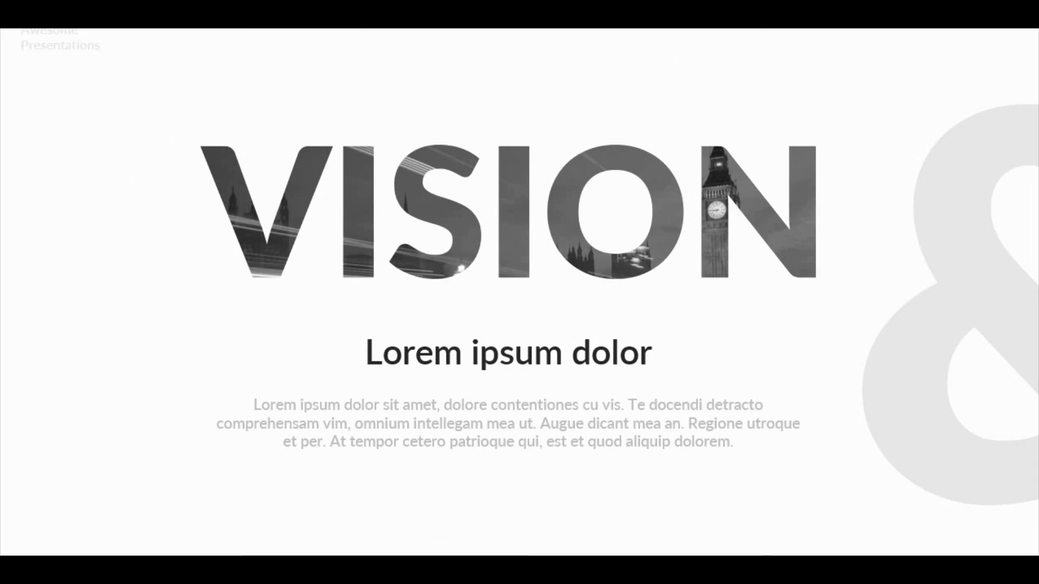
key("Right")
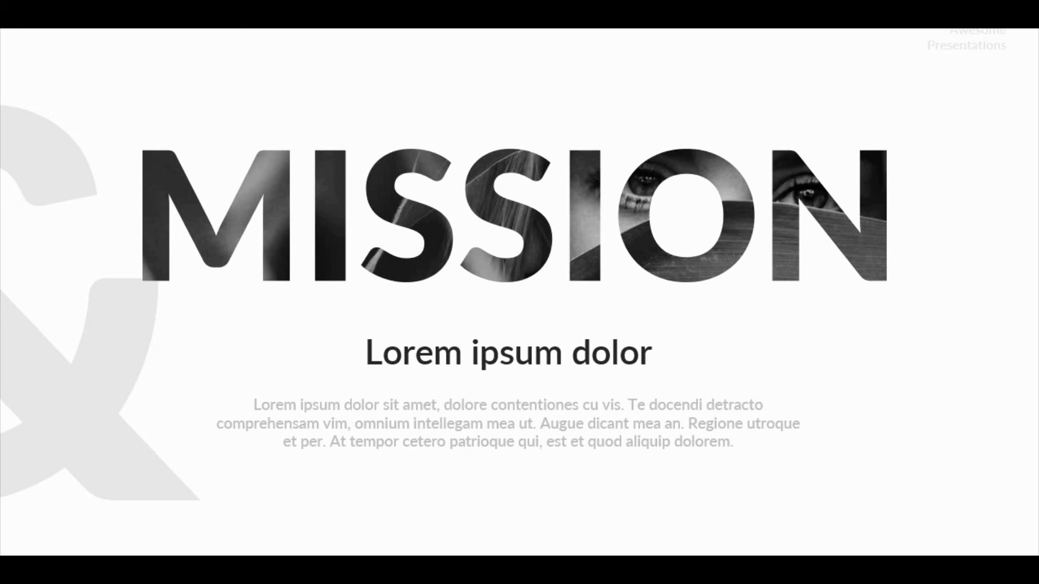
key("Left")
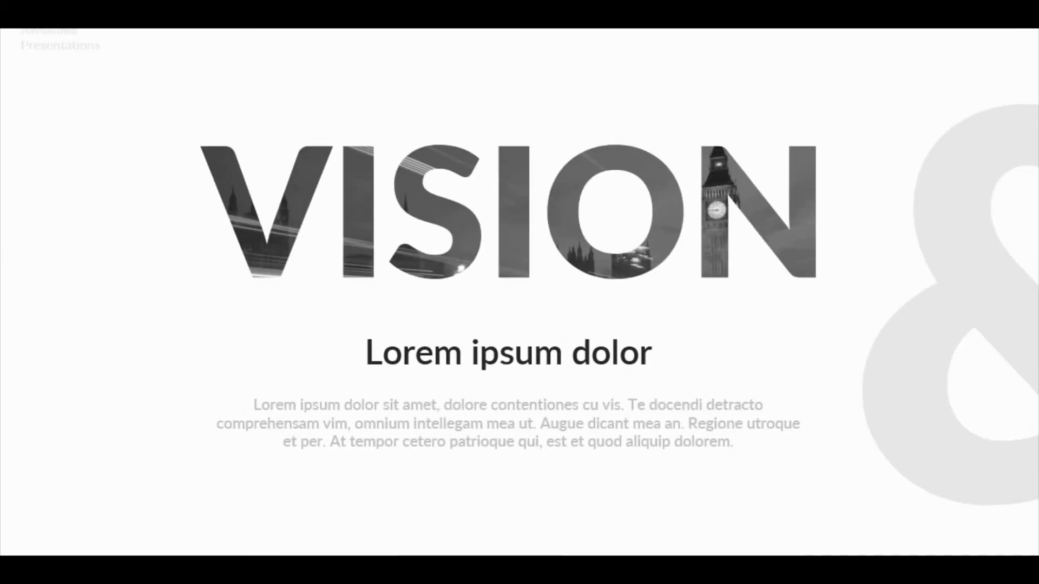
key("Right")
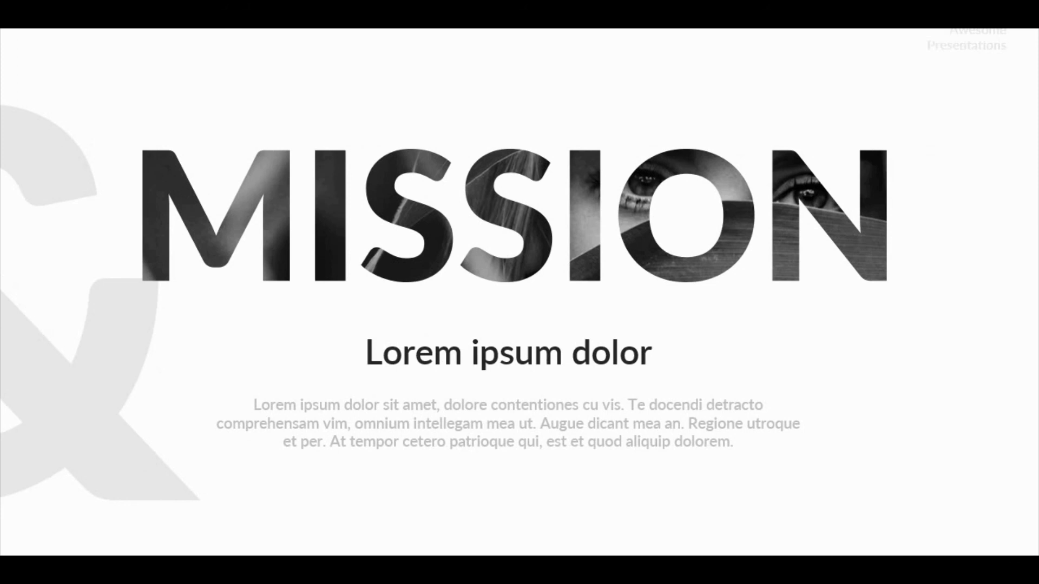